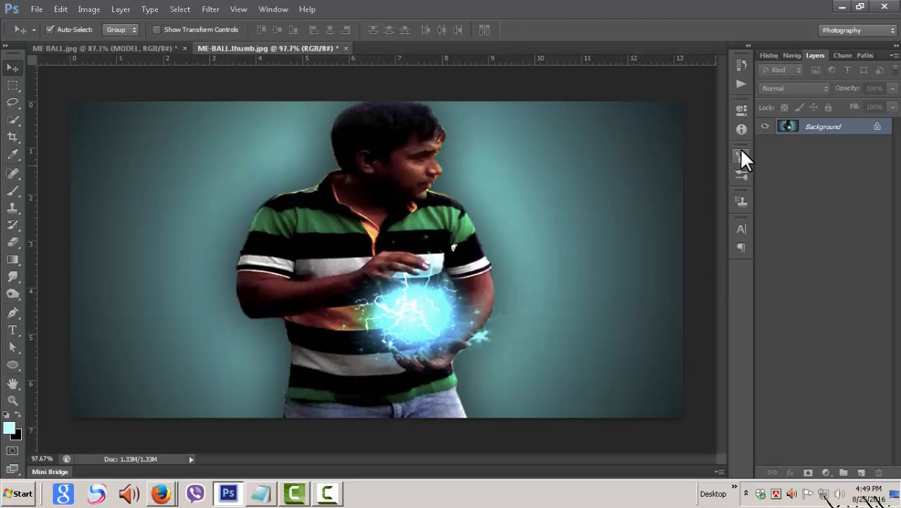
Step: Compare the unedited ME BALL.jpg photo with the finished energy-ball image in ME-BALL.thumb.jpg, ending on ME BALL.jpg
{"action": "left_click", "coordinate": [88, 45]}
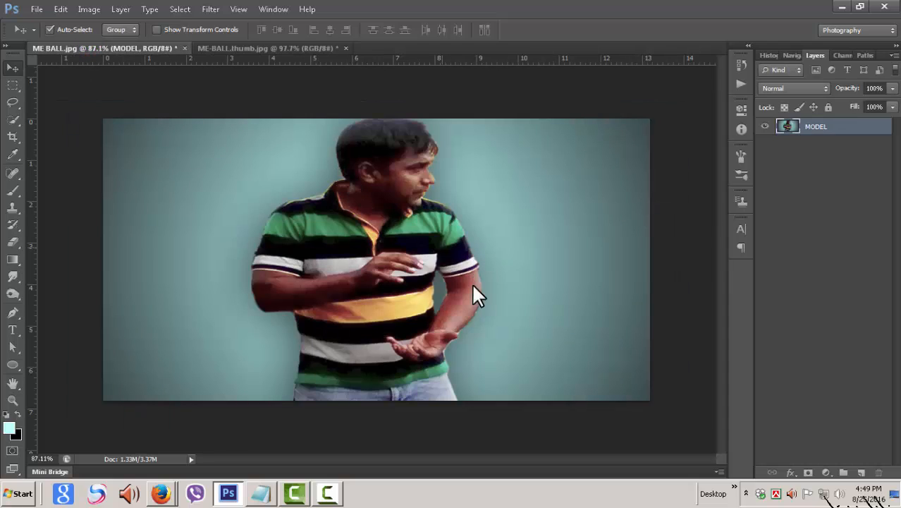
{"action": "left_click", "coordinate": [297, 51]}
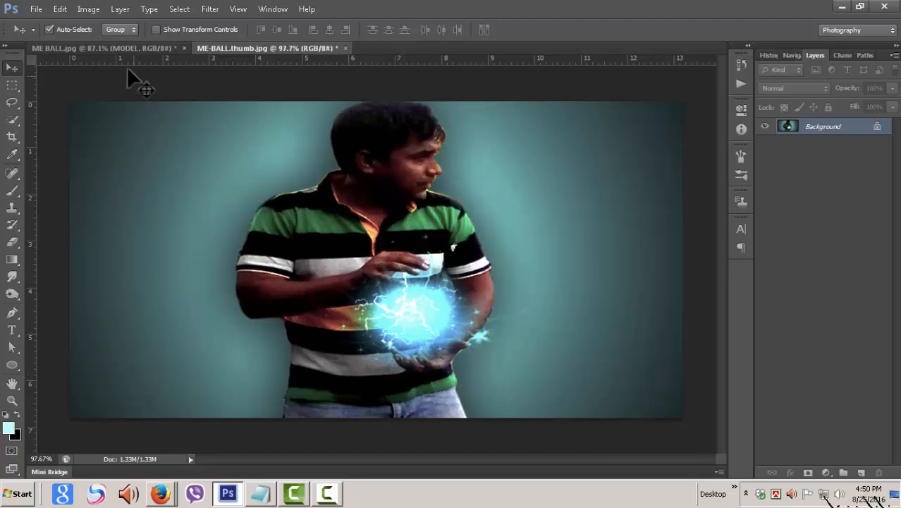
{"action": "left_click", "coordinate": [114, 45]}
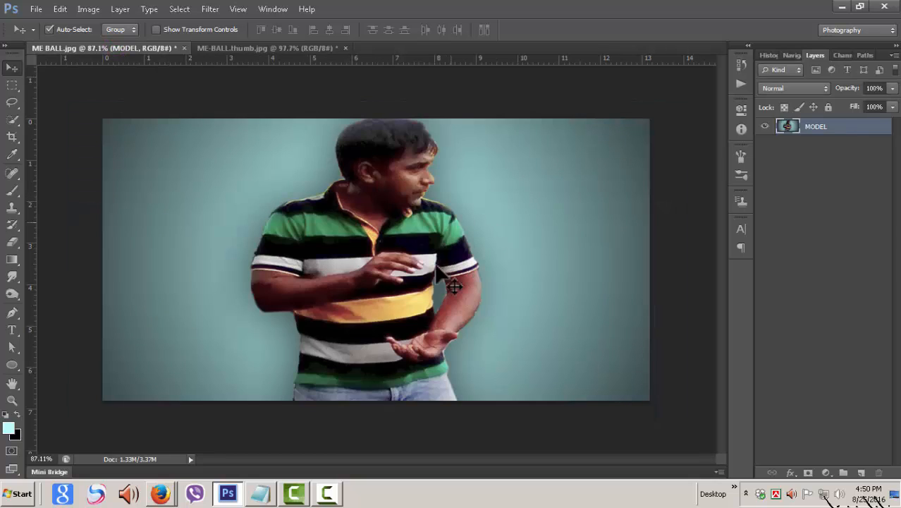
{"action": "left_click", "coordinate": [286, 47]}
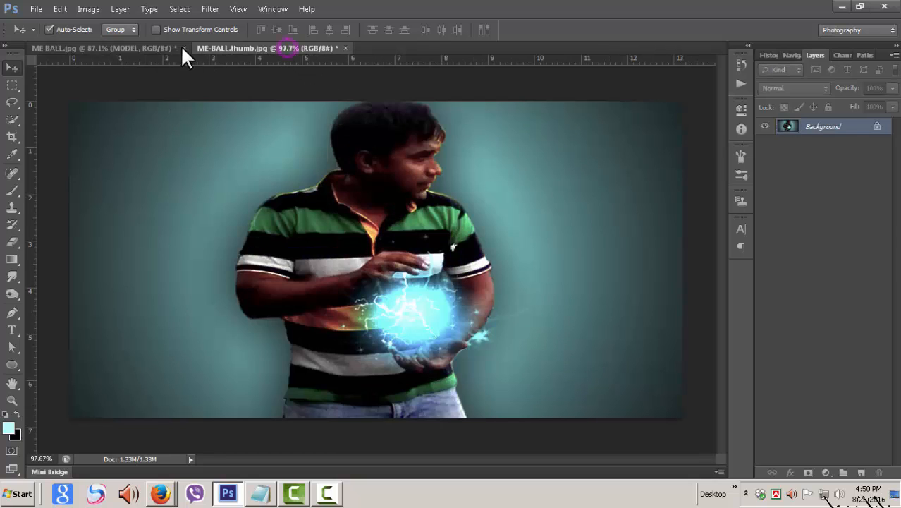
{"action": "left_click", "coordinate": [164, 47]}
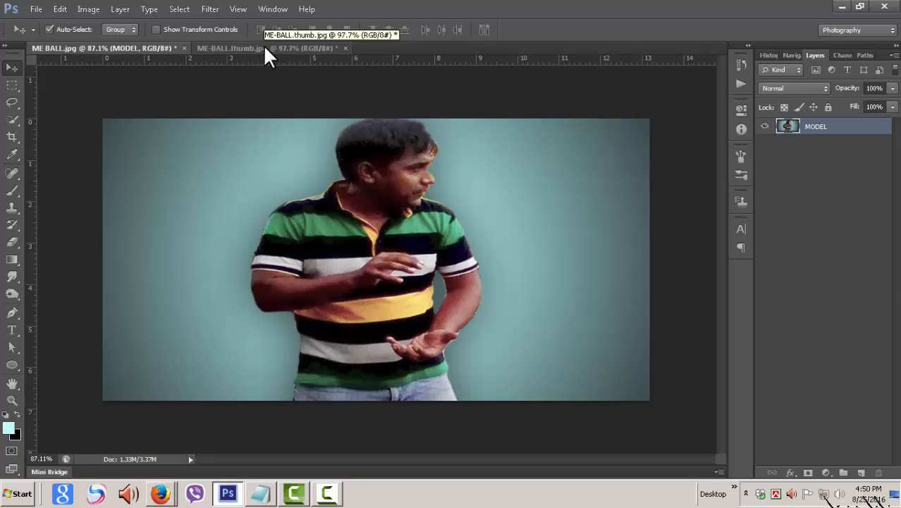
{"action": "left_click", "coordinate": [263, 47]}
{"action": "left_click", "coordinate": [158, 46]}
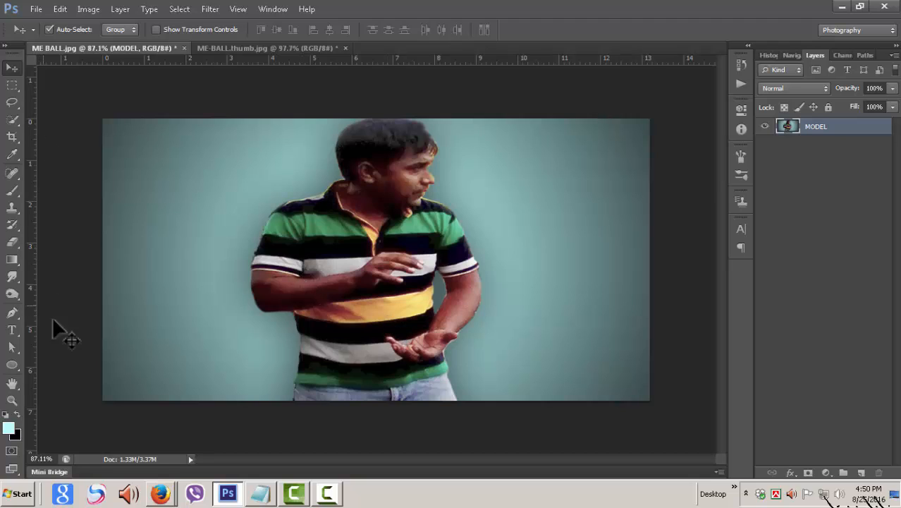
Step: Set up the Brush tool with the Soft Mechanical 500 pixels preset, sized to 137 px to span the gap between the hands
{"action": "left_click", "coordinate": [17, 187]}
{"action": "left_click", "coordinate": [59, 187]}
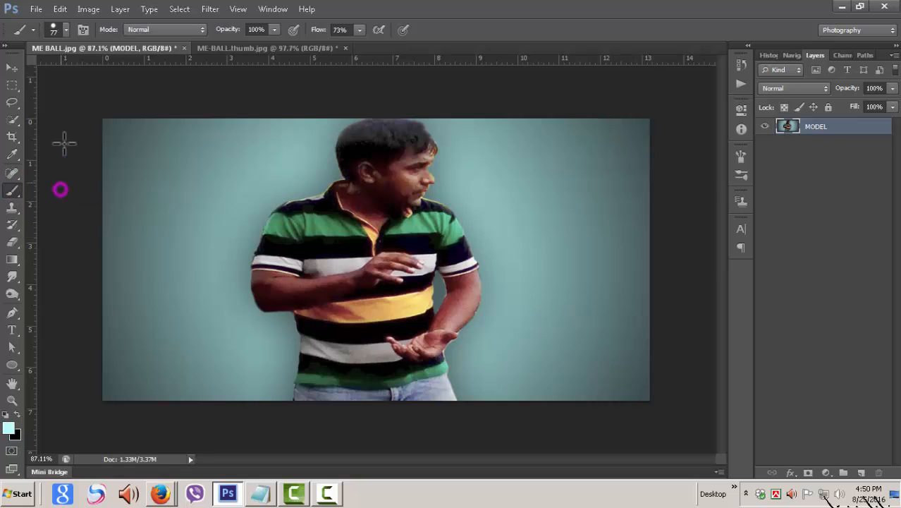
{"action": "left_click", "coordinate": [67, 29]}
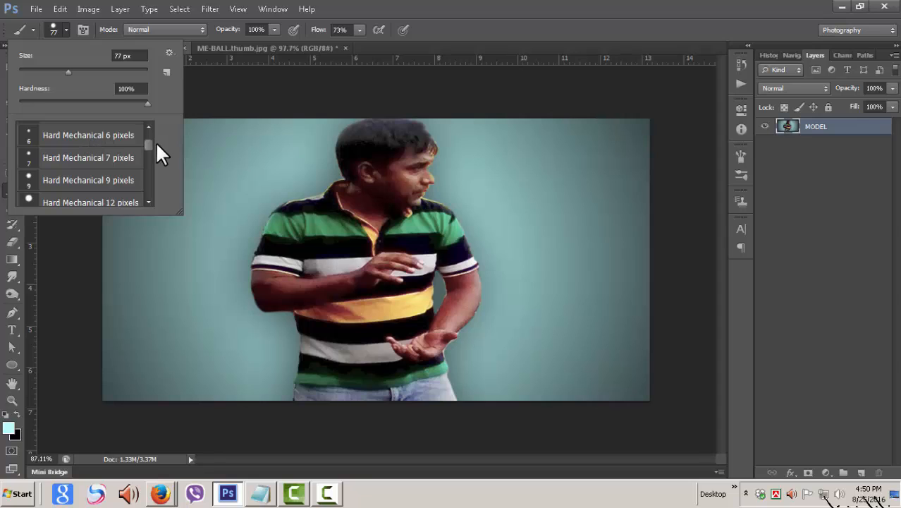
{"action": "mouse_move", "coordinate": [148, 144]}
{"action": "left_mouse_down"}
{"action": "mouse_move", "coordinate": [148, 130]}
{"action": "mouse_move", "coordinate": [151, 187]}
{"action": "left_mouse_up"}
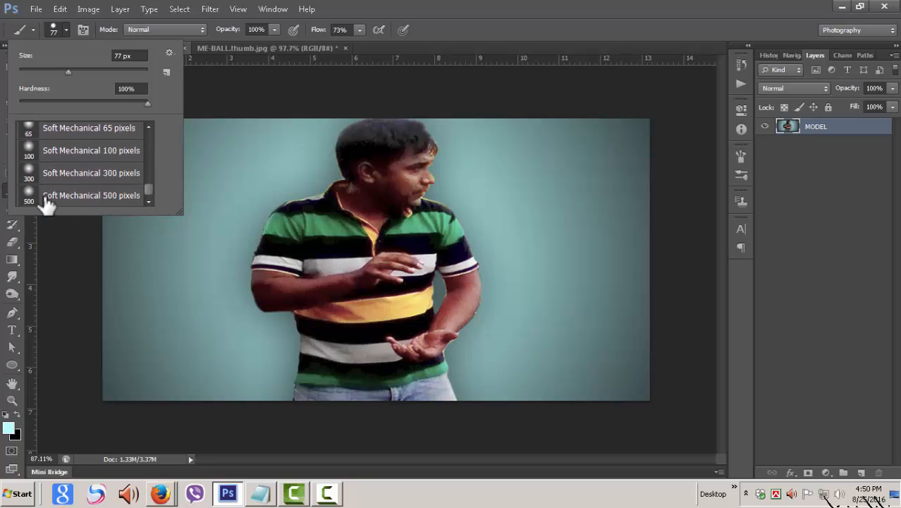
{"action": "left_click", "coordinate": [26, 197]}
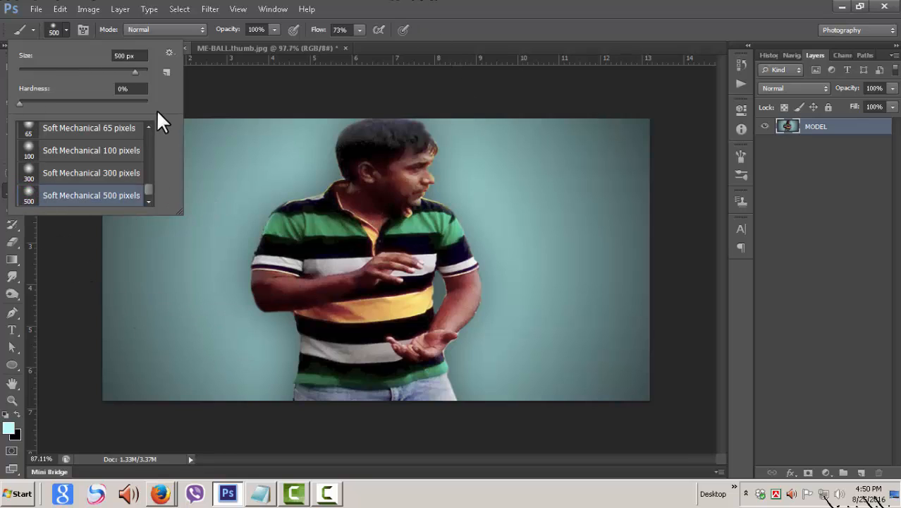
{"action": "left_click_drag", "start_coordinate": [134, 72], "coordinate": [72, 72]}
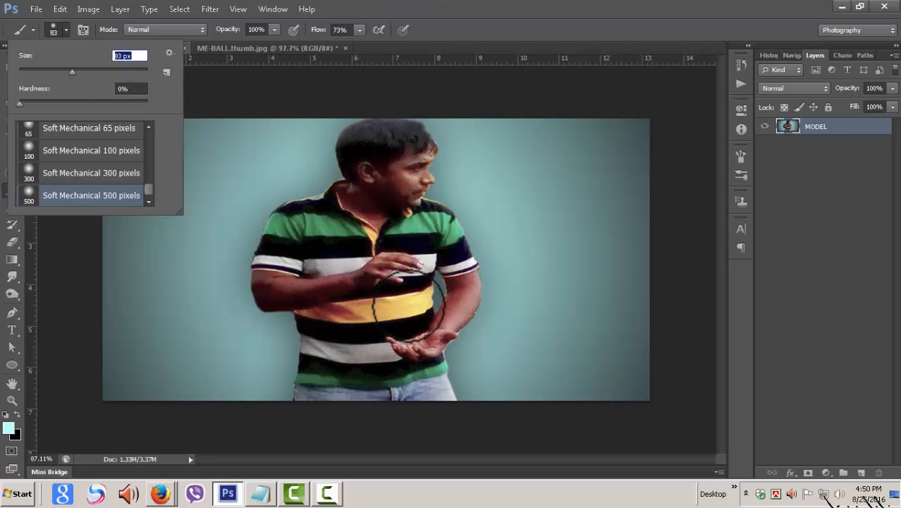
{"action": "left_click_drag", "start_coordinate": [79, 69], "coordinate": [83, 70]}
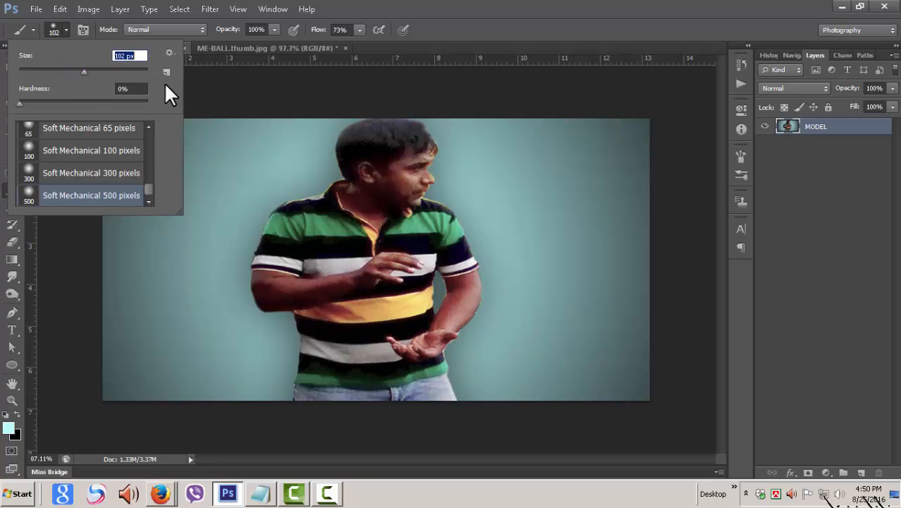
{"action": "left_click_drag", "start_coordinate": [89, 71], "coordinate": [91, 71]}
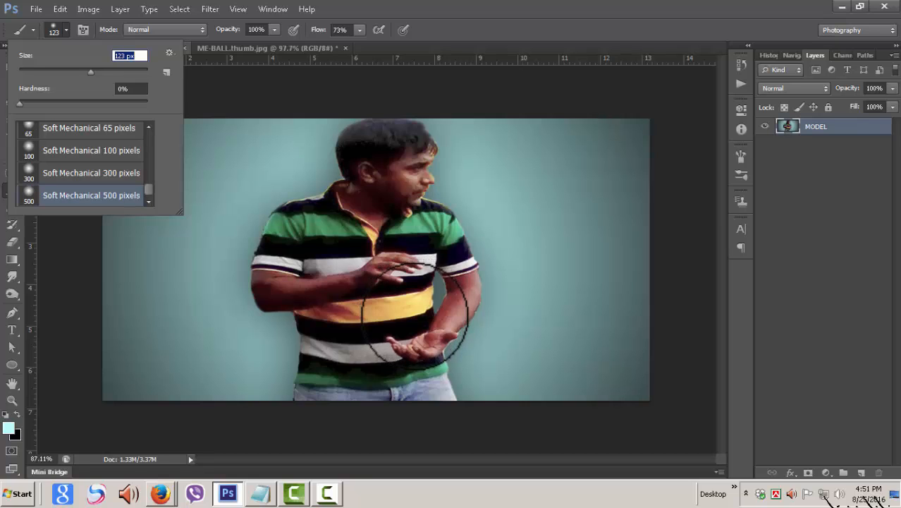
{"action": "left_click_drag", "start_coordinate": [93, 72], "coordinate": [95, 71]}
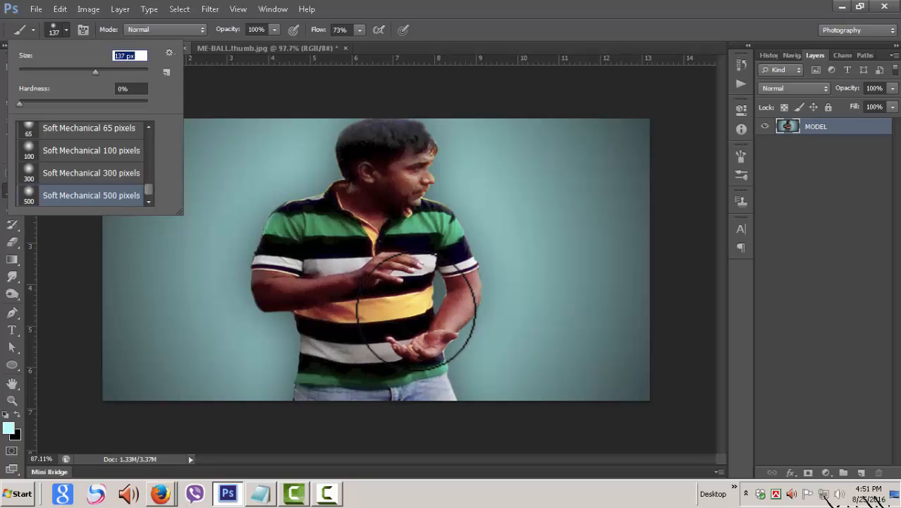
{"action": "left_click", "coordinate": [441, 18]}
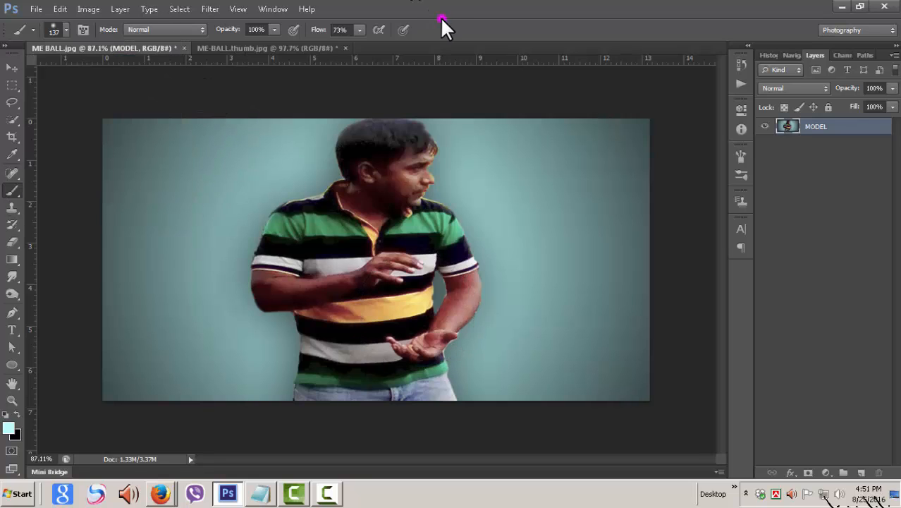
Step: Add a new layer above MODEL and set the foreground color to blue 0099ff
{"action": "left_click", "coordinate": [861, 473]}
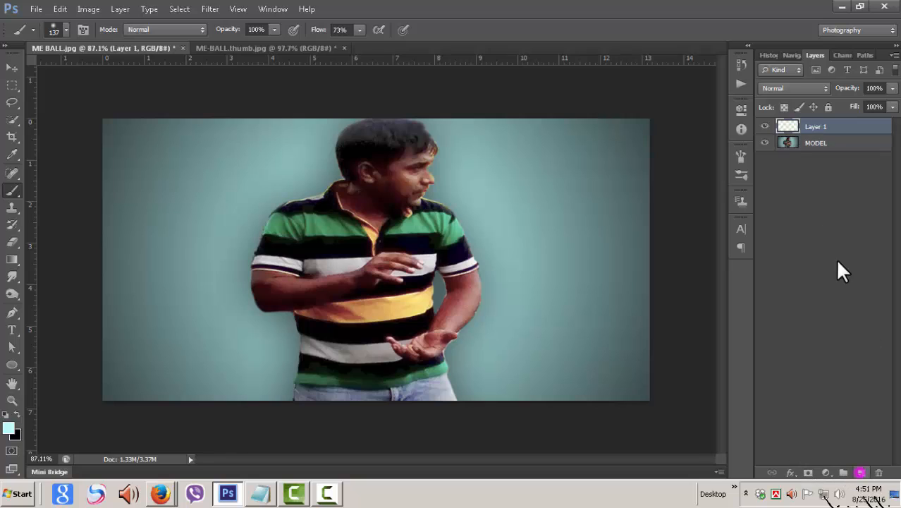
{"action": "left_click", "coordinate": [12, 429]}
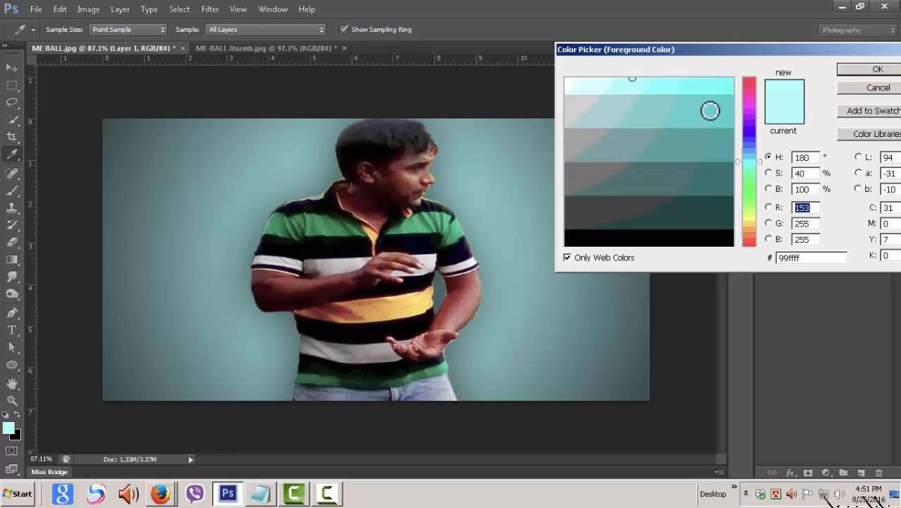
{"action": "left_click_drag", "start_coordinate": [823, 48], "coordinate": [760, 33]}
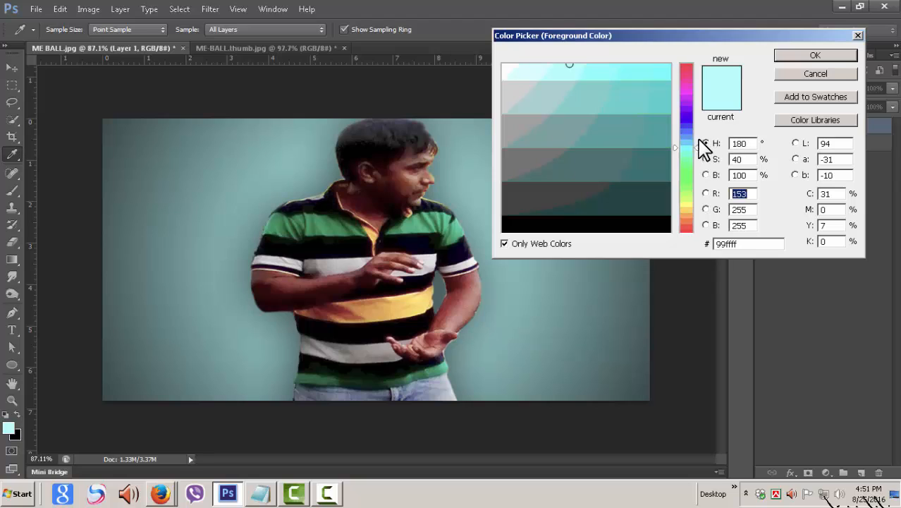
{"action": "left_click_drag", "start_coordinate": [702, 151], "coordinate": [698, 138]}
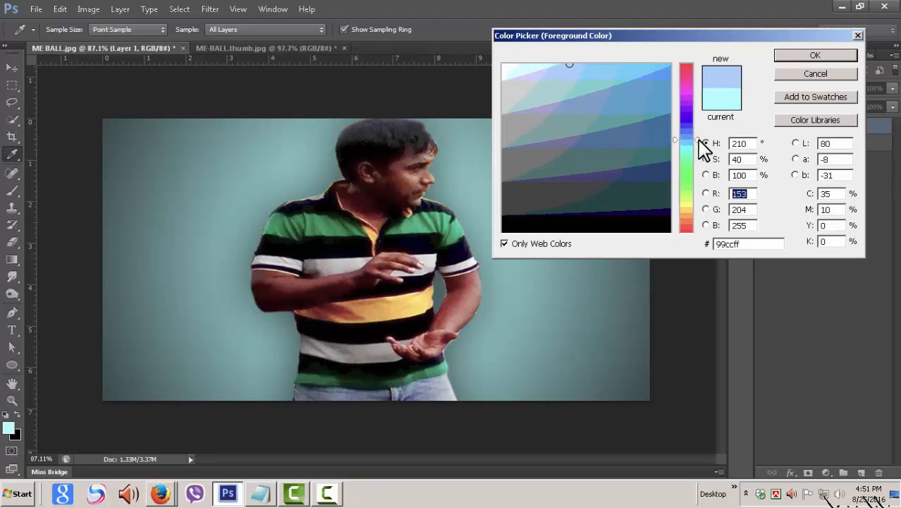
{"action": "left_click", "coordinate": [664, 77]}
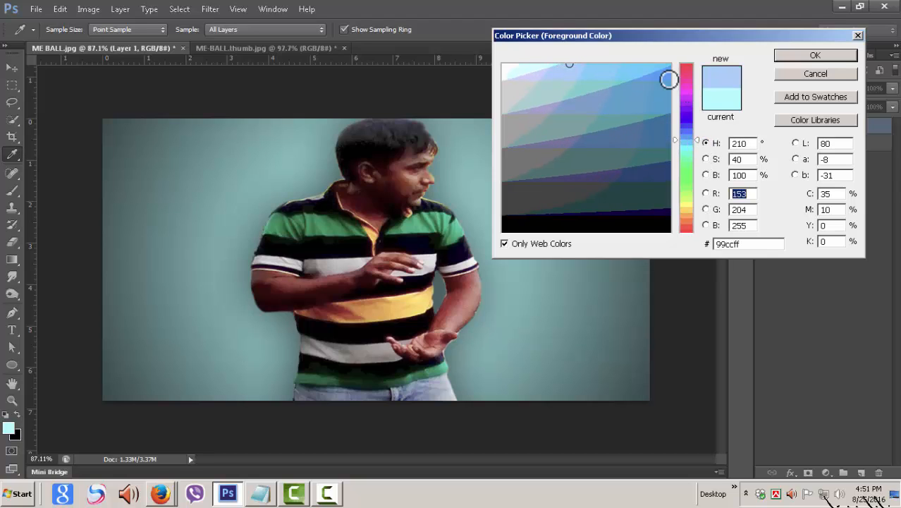
{"action": "left_click", "coordinate": [814, 56]}
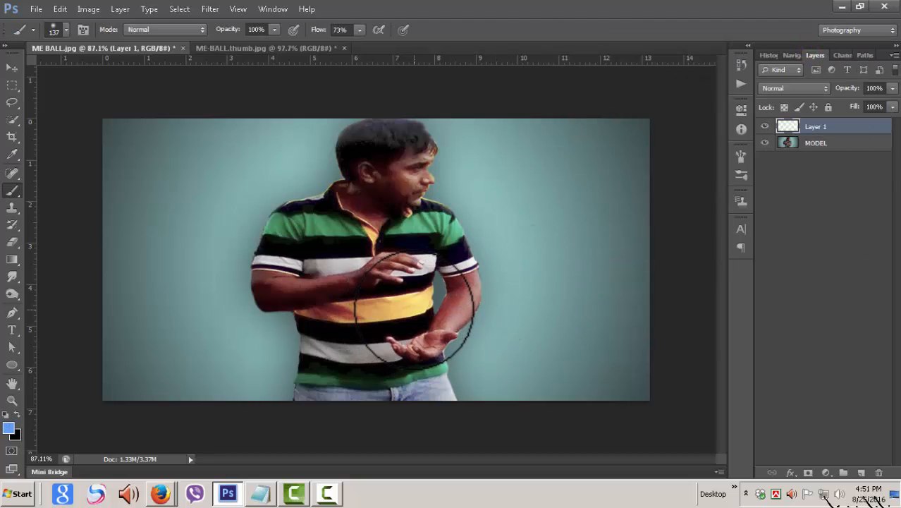
Step: Paint a soft blue glow between the man's hands with two brush dabs and rename its layer 1
{"action": "left_click", "coordinate": [414, 311]}
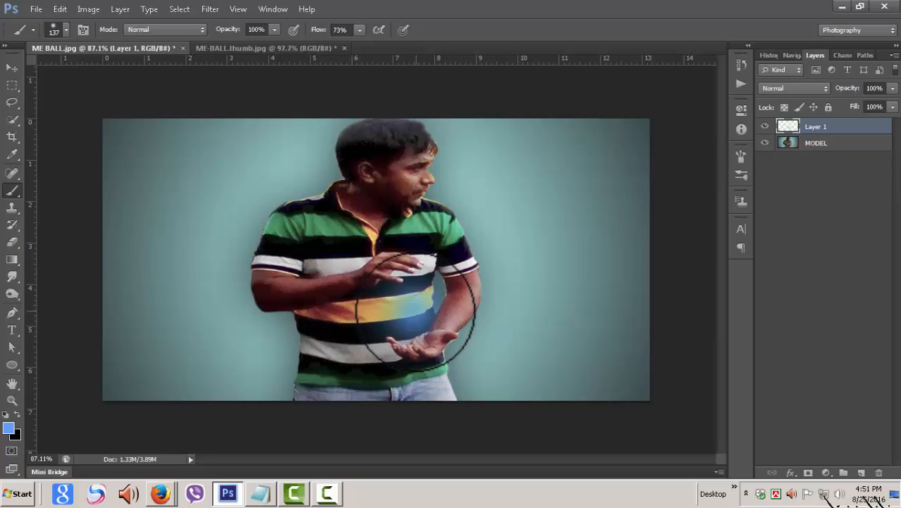
{"action": "left_click", "coordinate": [417, 310]}
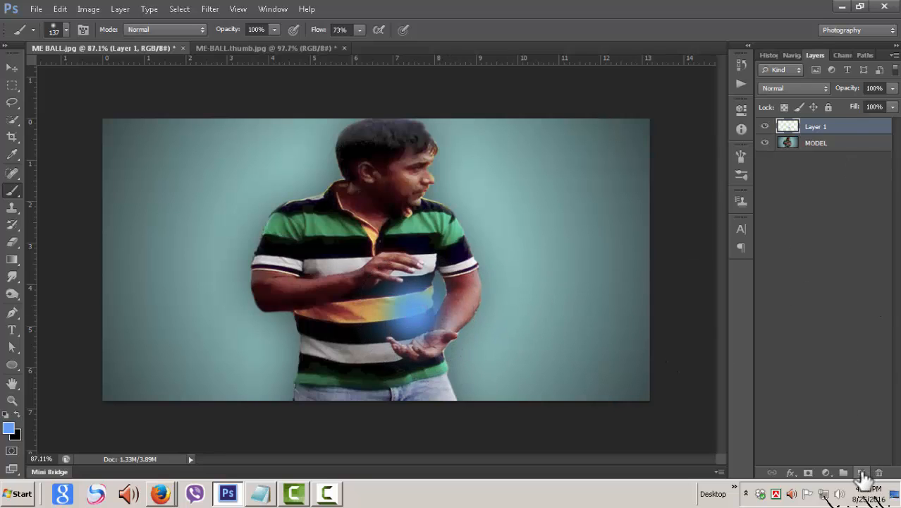
{"action": "double_click", "coordinate": [831, 127]}
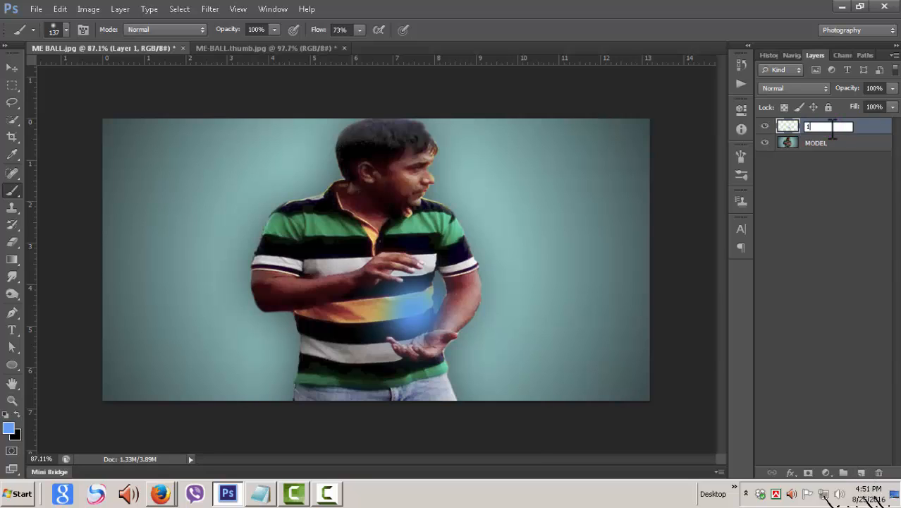
Step: Add a new layer above layer 1 and set the foreground color to light blue 33ccff
{"action": "left_click", "coordinate": [861, 472]}
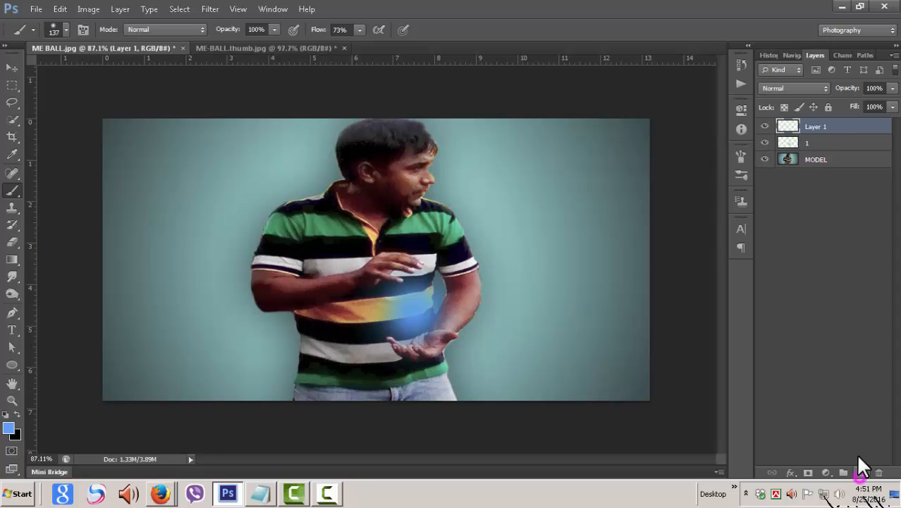
{"action": "left_click", "coordinate": [8, 428]}
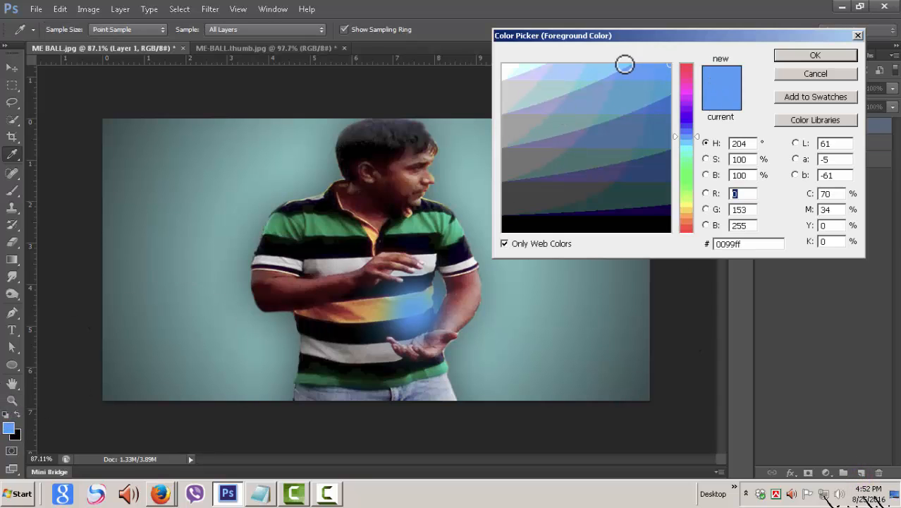
{"action": "left_click", "coordinate": [624, 65]}
{"action": "left_click", "coordinate": [797, 55]}
Step: Paint a light blue glow over the first one with a 125 px soft brush and rename its layer 2
{"action": "key", "text": "b"}
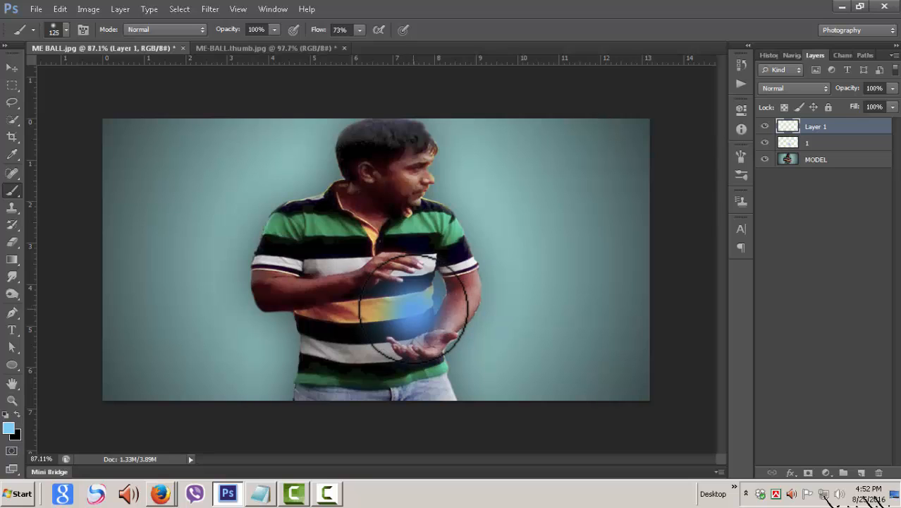
{"action": "left_click", "coordinate": [413, 308]}
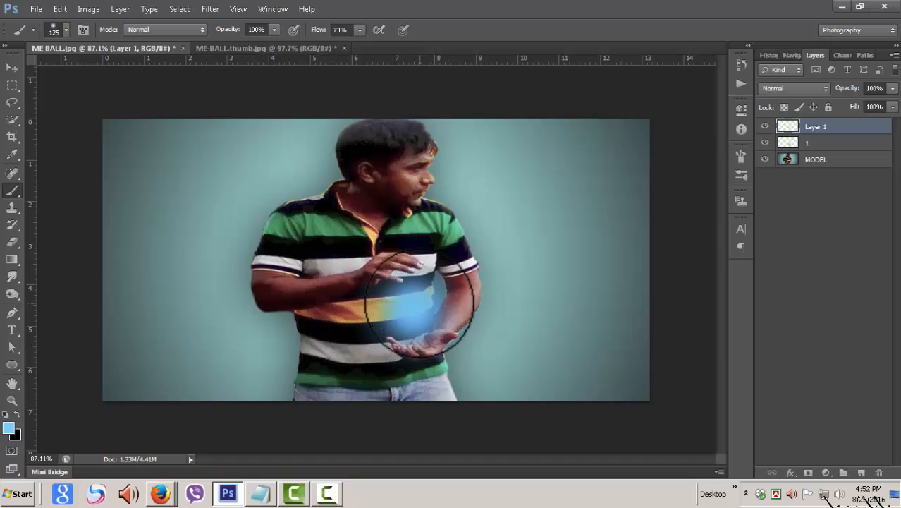
{"action": "left_click", "coordinate": [411, 304]}
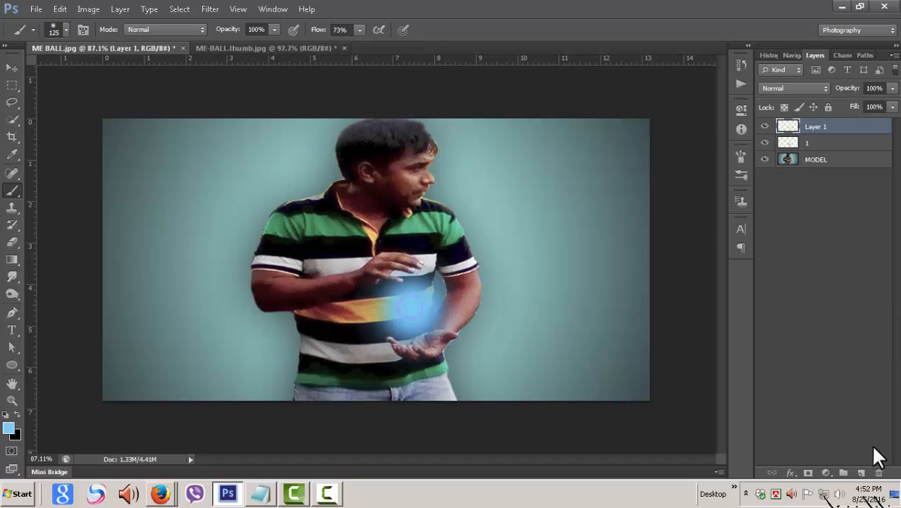
{"action": "double_click", "coordinate": [818, 127]}
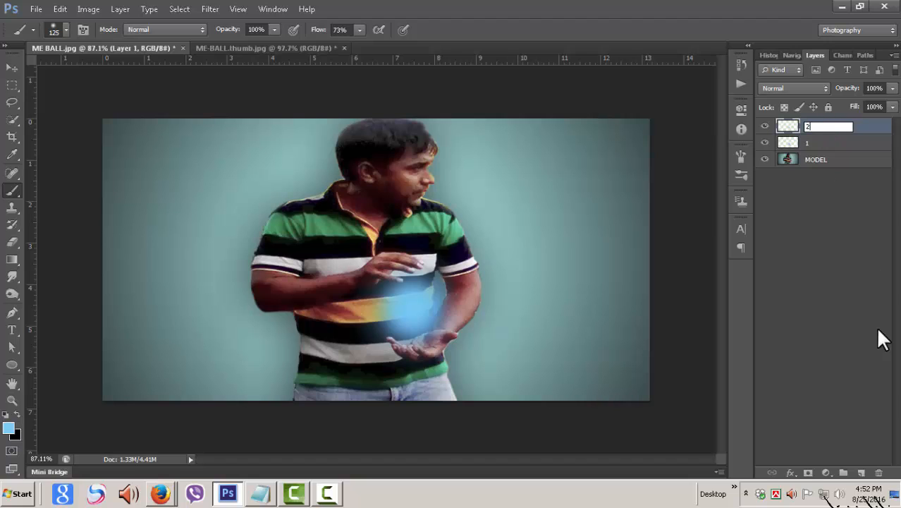
{"action": "type", "text": "2"}
Step: Add a new layer above layer 2 and paint a cyan 33ffff glow at the center of the ball
{"action": "left_click", "coordinate": [862, 472]}
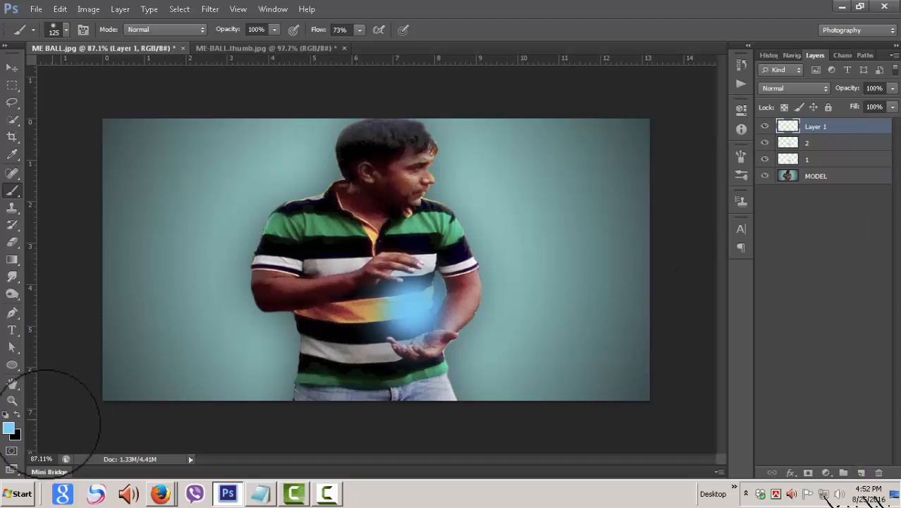
{"action": "left_click", "coordinate": [13, 427]}
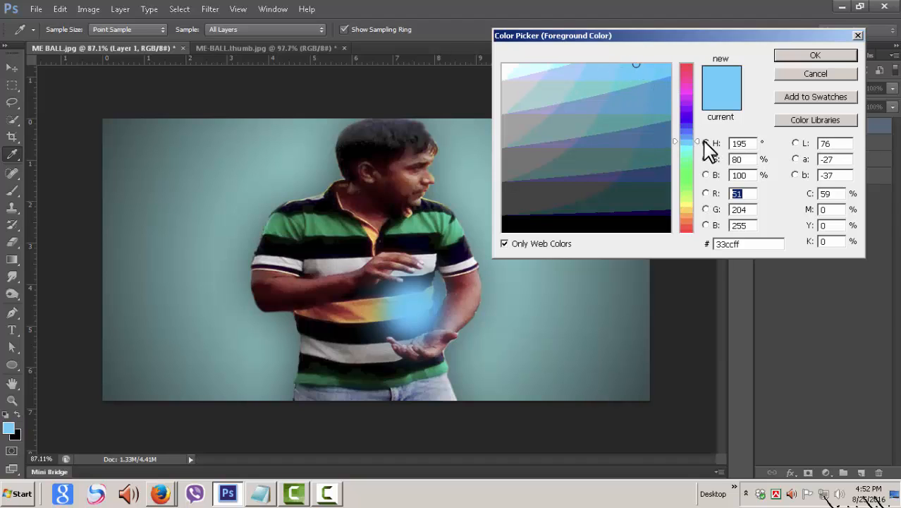
{"action": "left_click_drag", "start_coordinate": [698, 143], "coordinate": [700, 148]}
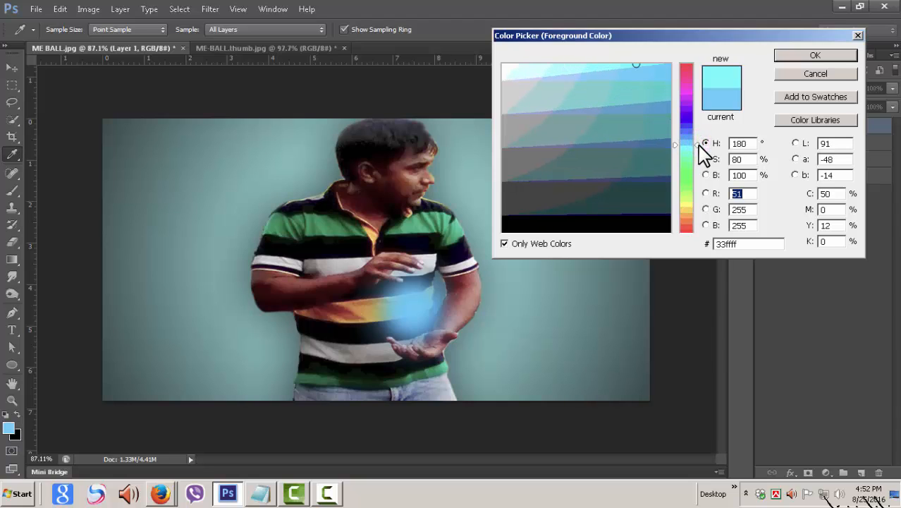
{"action": "left_click", "coordinate": [827, 57]}
{"action": "key", "text": "b"}
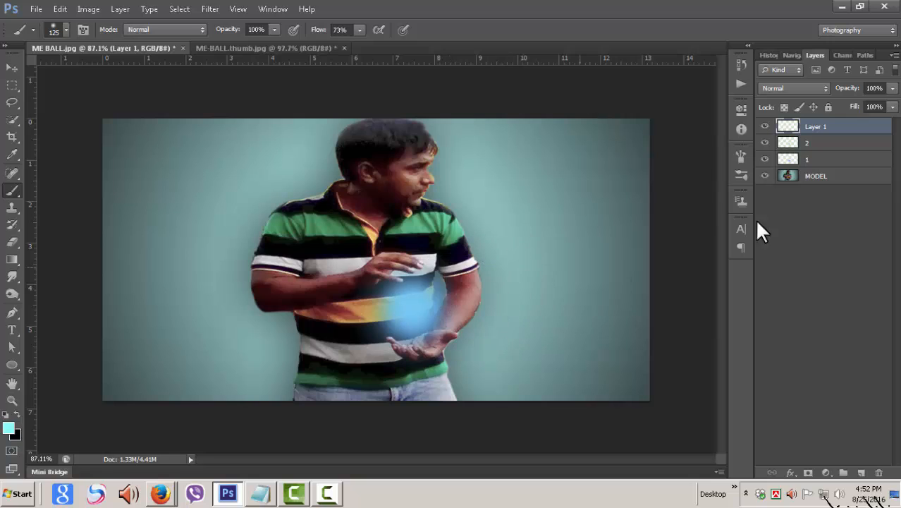
{"action": "left_click", "coordinate": [415, 306]}
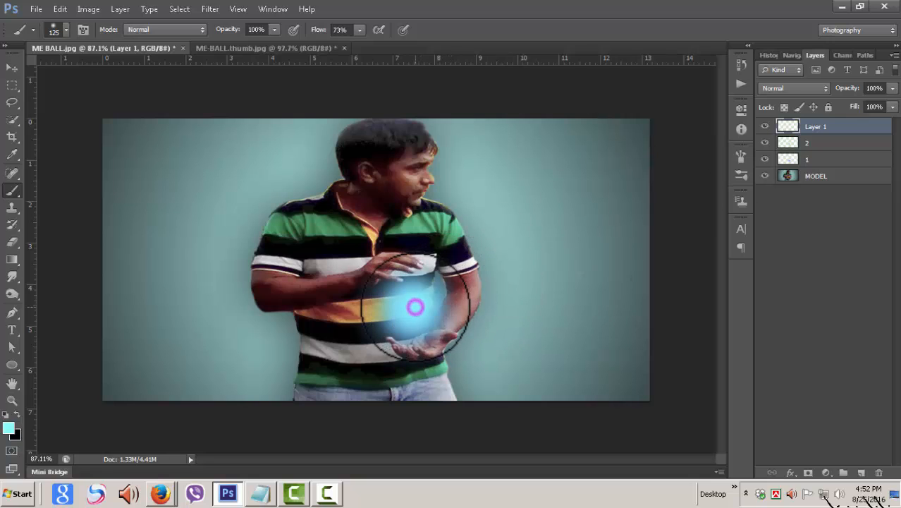
Step: Rename the cyan glow's layer 3 and add a new layer named 4 above it
{"action": "double_click", "coordinate": [827, 126]}
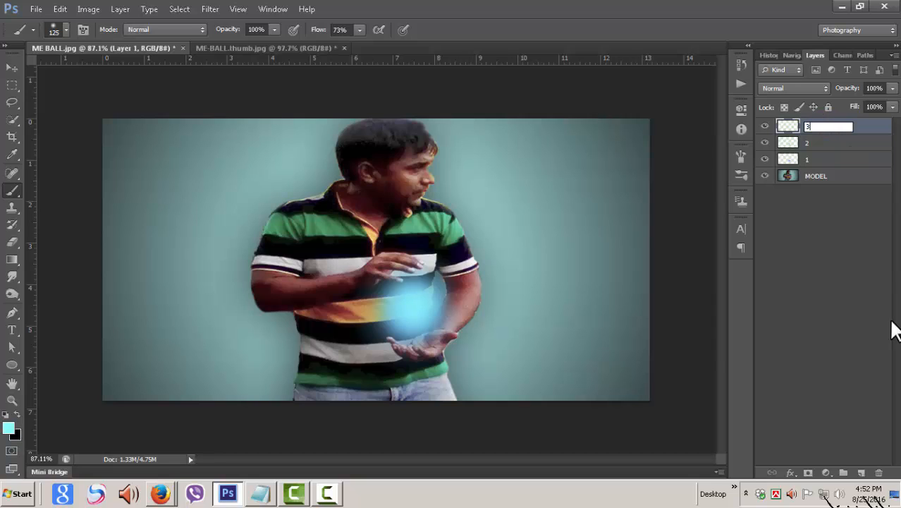
{"action": "type", "text": "3"}
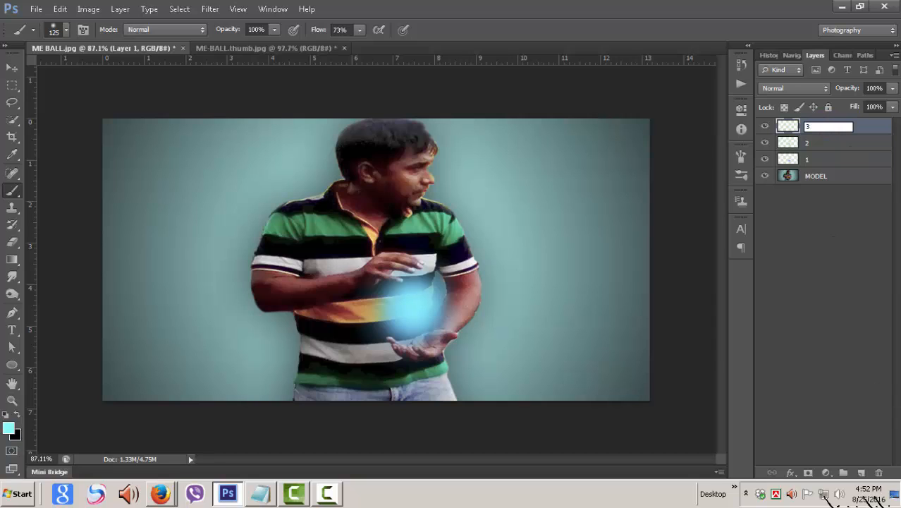
{"action": "left_click", "coordinate": [861, 473]}
{"action": "double_click", "coordinate": [818, 126]}
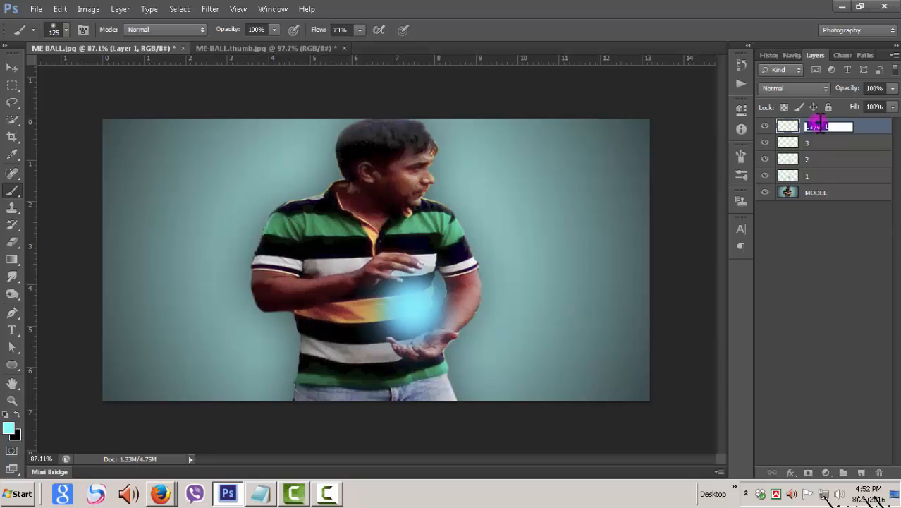
{"action": "type", "text": "4"}
{"action": "key", "text": "Return"}
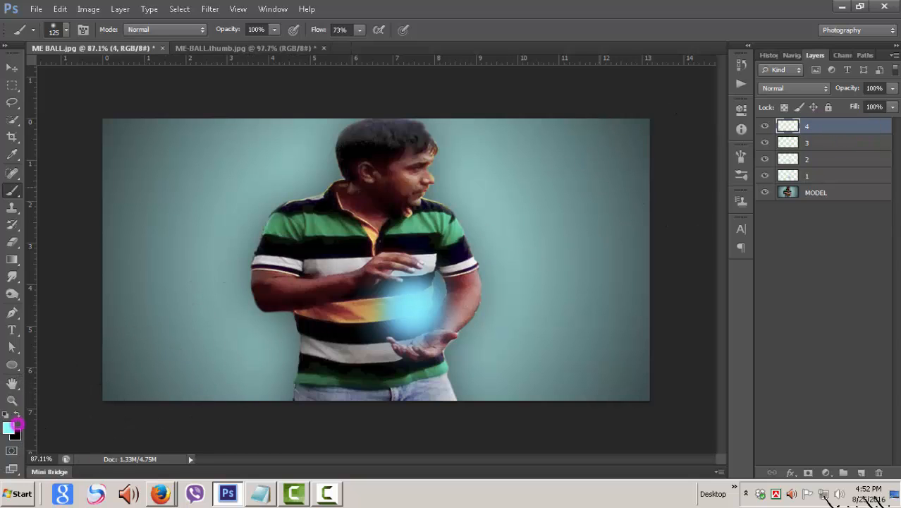
Step: Set the foreground color to 66ffff and paint a 100 px soft glow at the ball's center on layer 4
{"action": "left_click", "coordinate": [8, 426]}
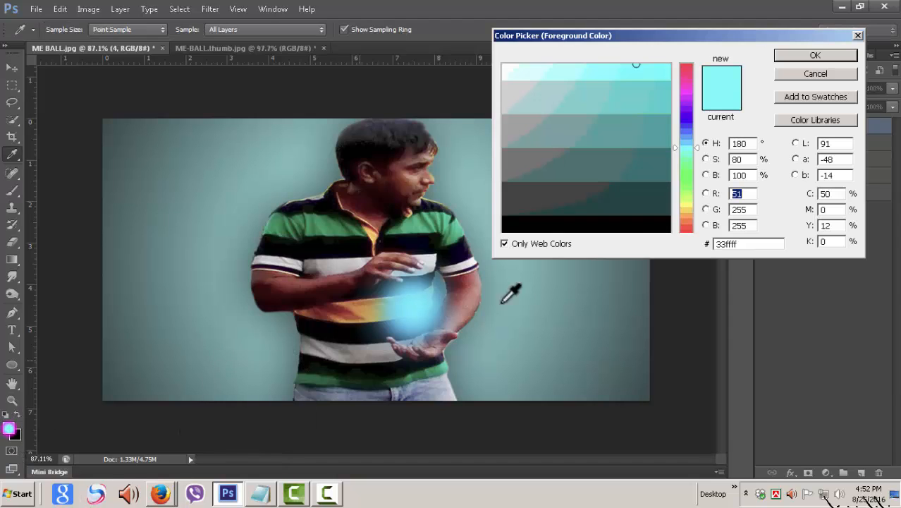
{"action": "left_click", "coordinate": [608, 71]}
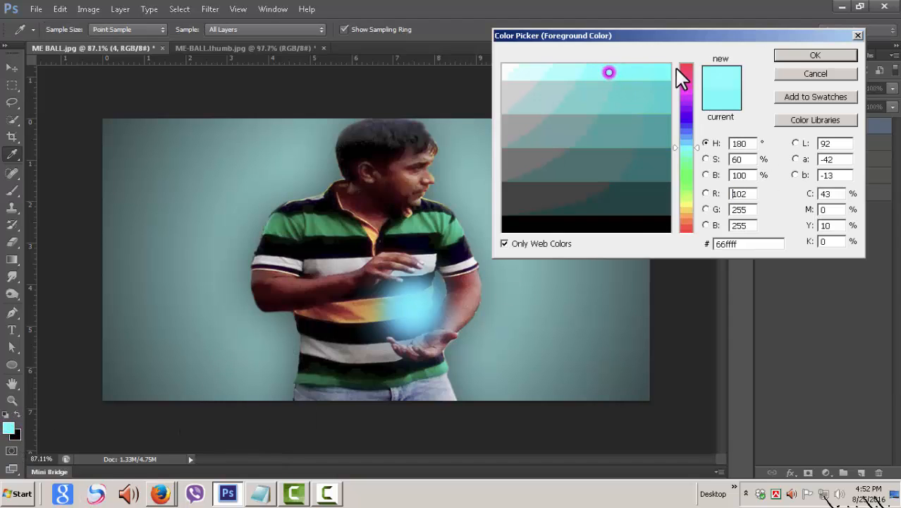
{"action": "left_click", "coordinate": [807, 55]}
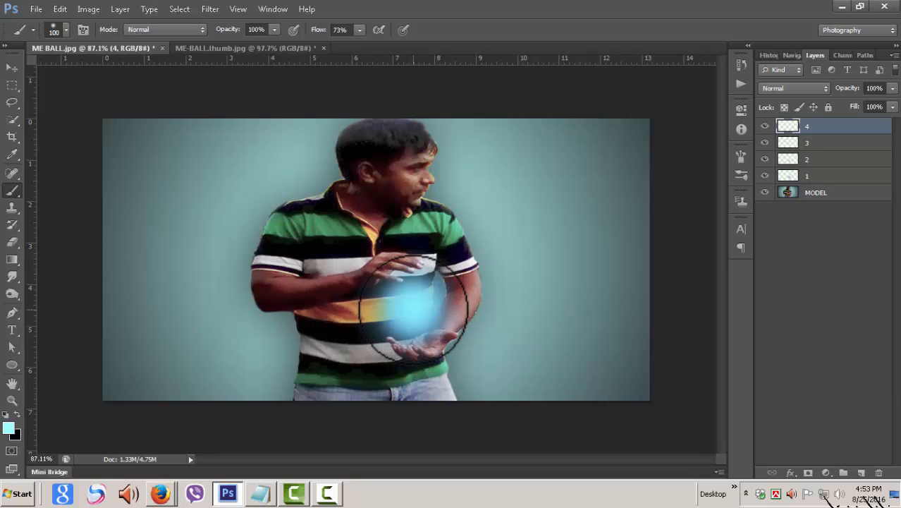
{"action": "left_click", "coordinate": [409, 306]}
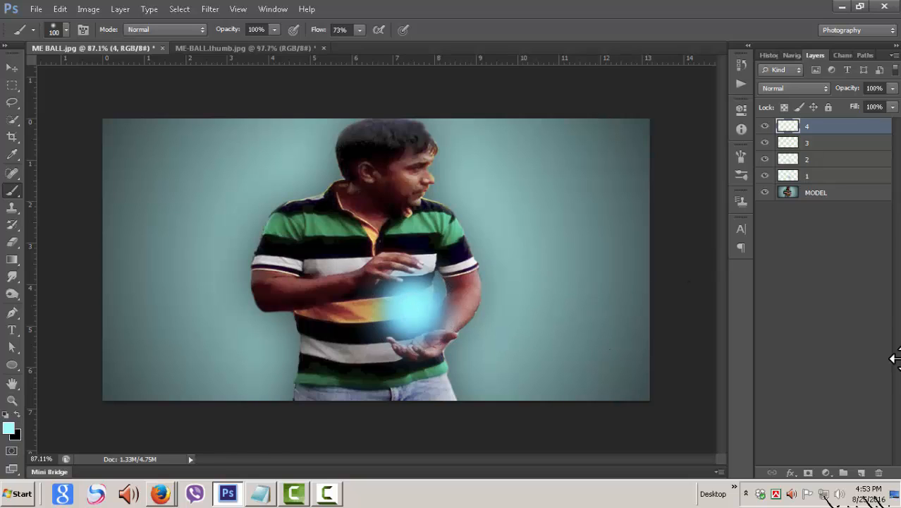
Step: Add a new layer above layer 4 and rename it 5
{"action": "left_click", "coordinate": [861, 473]}
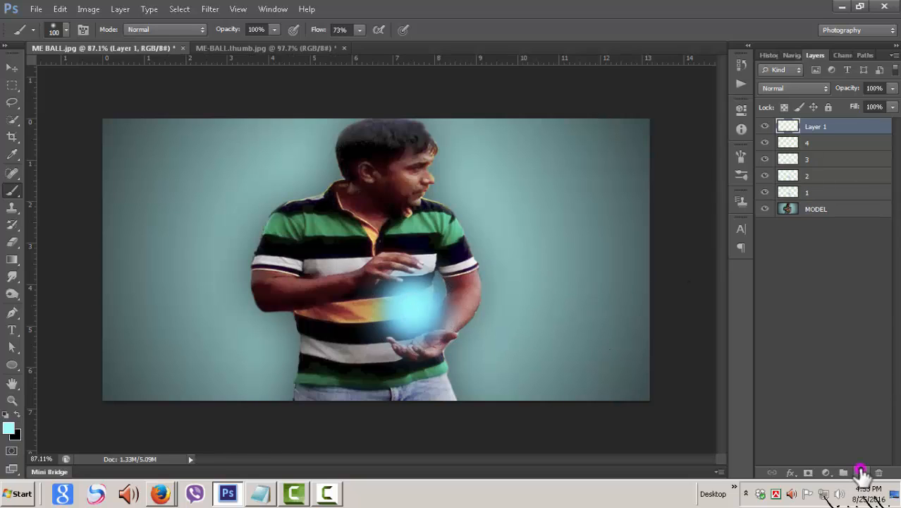
{"action": "left_click", "coordinate": [825, 127]}
{"action": "double_click", "coordinate": [822, 127]}
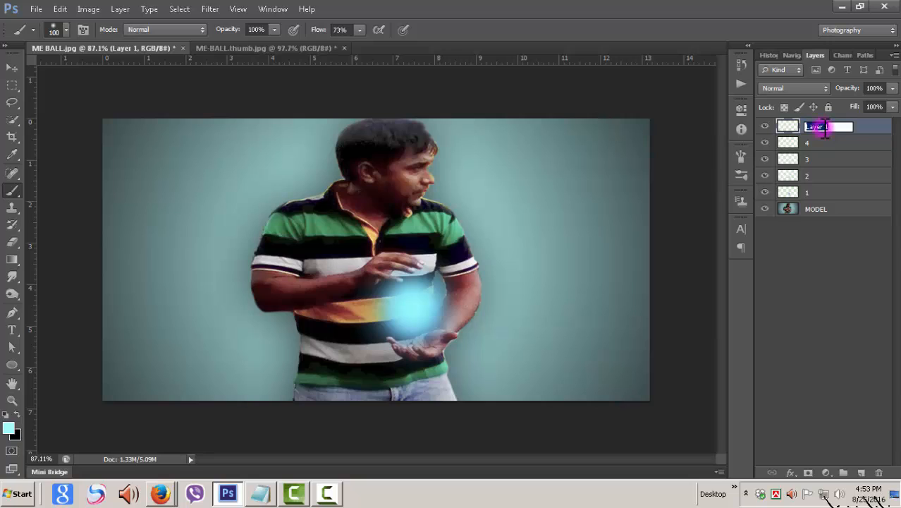
{"action": "type", "text": "5"}
{"action": "key", "text": "Return"}
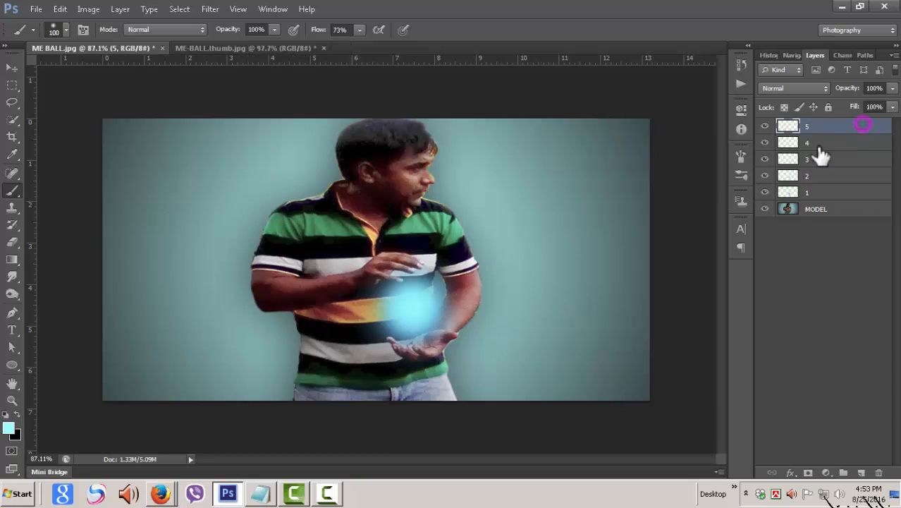
Step: Set the foreground color to 99ffff and paint the ball's center on layer 5 with a 90 px soft brush
{"action": "left_click", "coordinate": [9, 427]}
{"action": "left_click", "coordinate": [579, 70]}
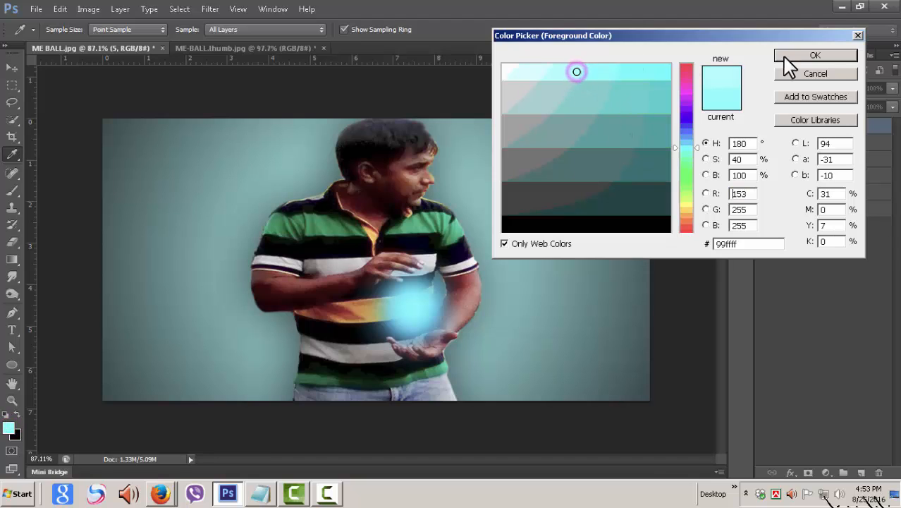
{"action": "left_click", "coordinate": [815, 55]}
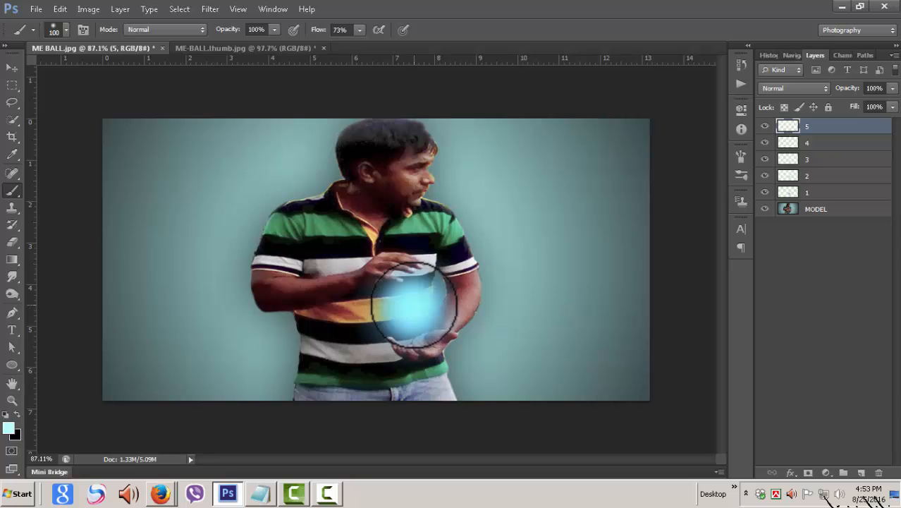
{"action": "key", "text": "bracketleft"}
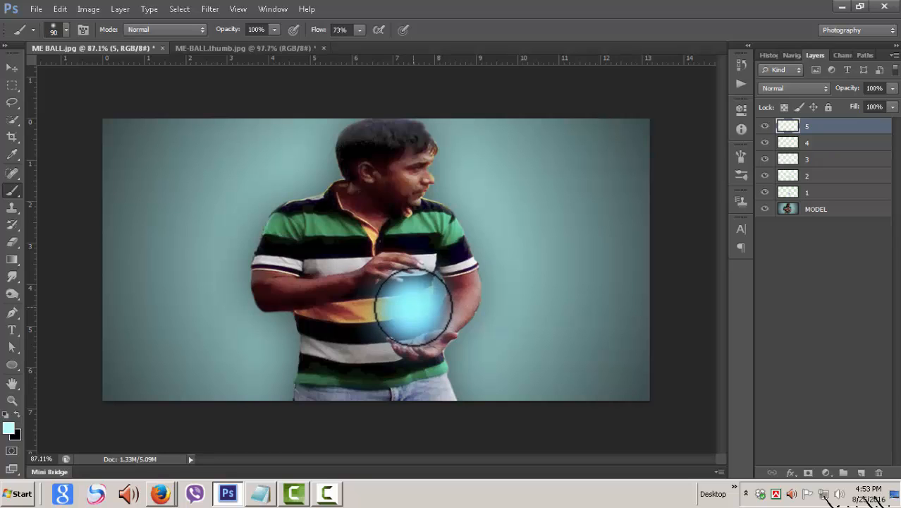
{"action": "left_click", "coordinate": [412, 307]}
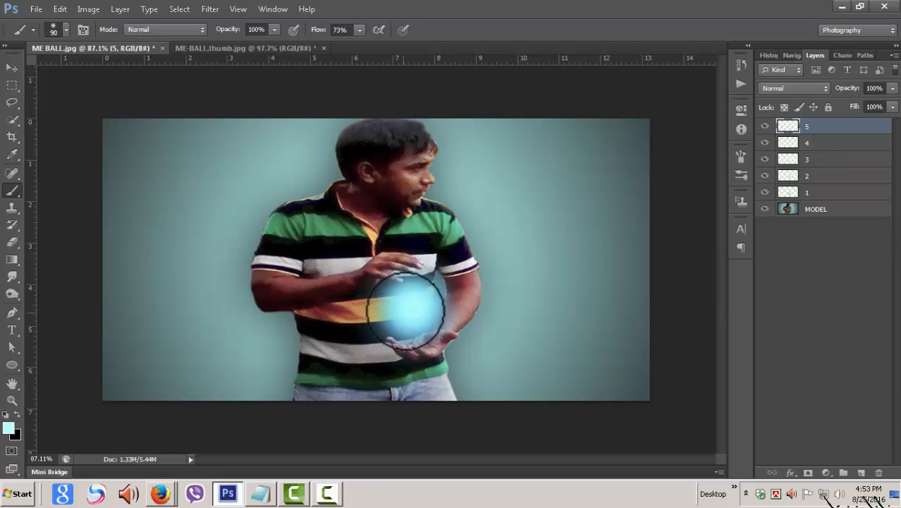
{"action": "left_click", "coordinate": [411, 307]}
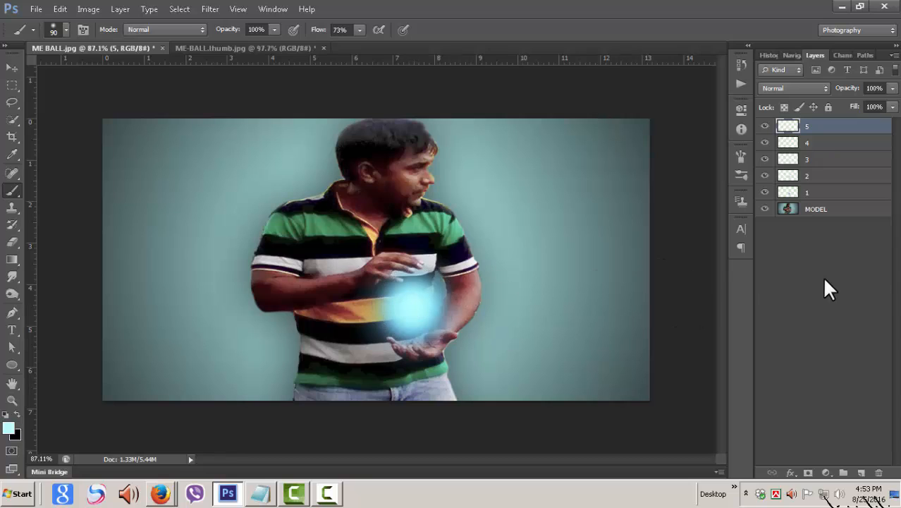
Step: Add a new layer above layer 5 and rename it 6
{"action": "left_click", "coordinate": [862, 473]}
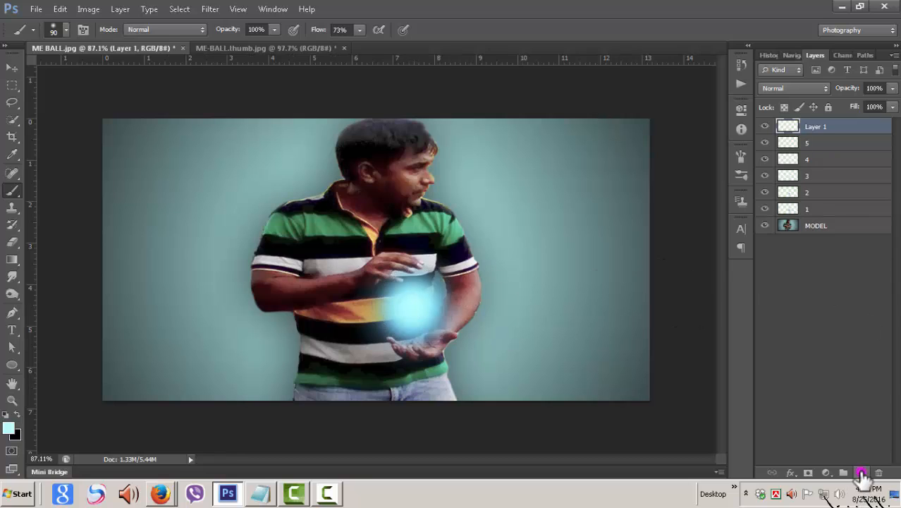
{"action": "double_click", "coordinate": [816, 127]}
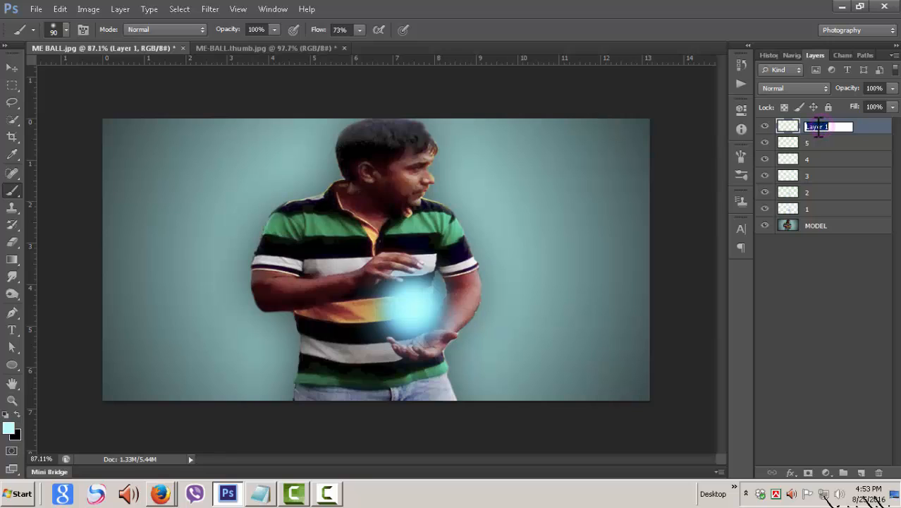
{"action": "type", "text": "6"}
{"action": "left_click", "coordinate": [869, 126]}
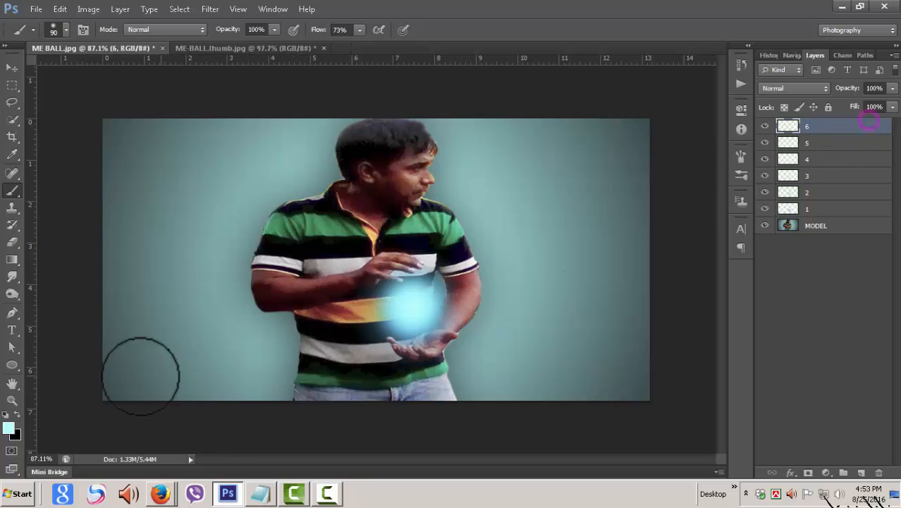
Step: Choose a paler, near-white cyan foreground color and paint the ball's core on layer 6 with an 80 px soft brush
{"action": "left_click", "coordinate": [12, 426]}
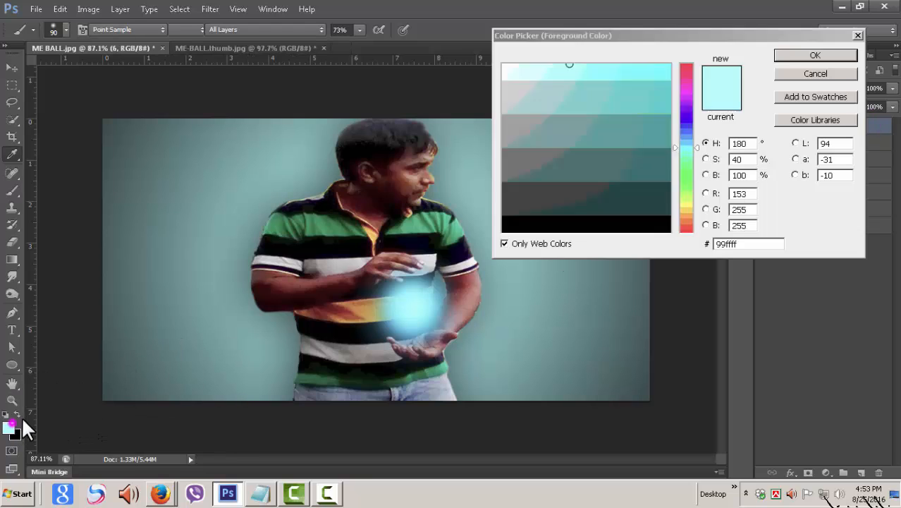
{"action": "left_click", "coordinate": [535, 70]}
{"action": "left_click", "coordinate": [815, 57]}
{"action": "key", "text": "b"}
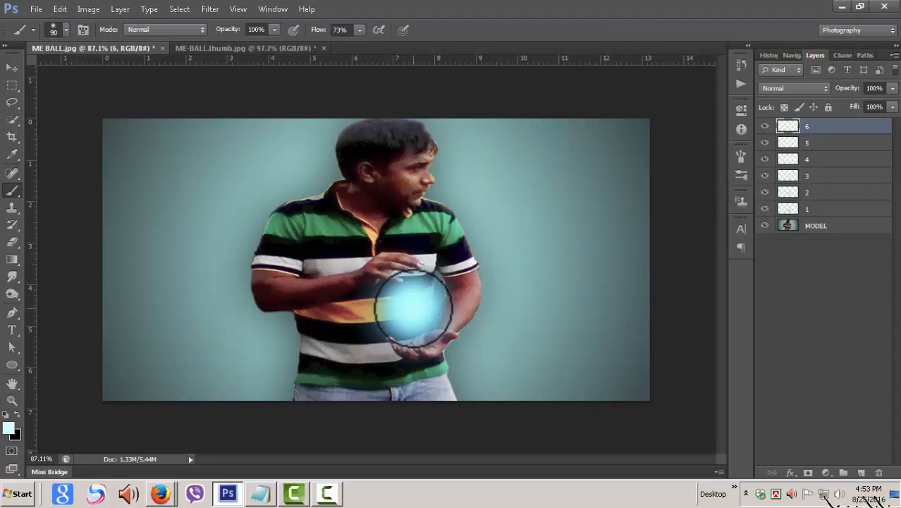
{"action": "key", "text": "bracketleft"}
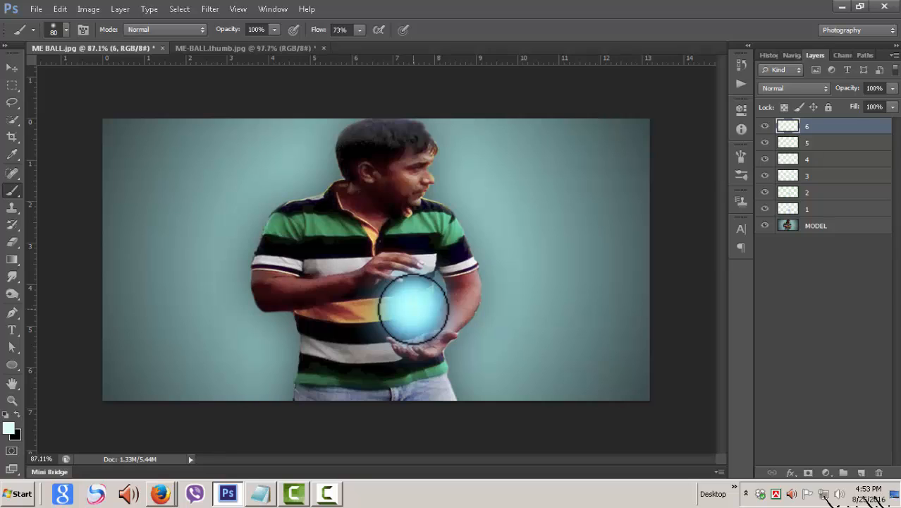
{"action": "left_click", "coordinate": [413, 308]}
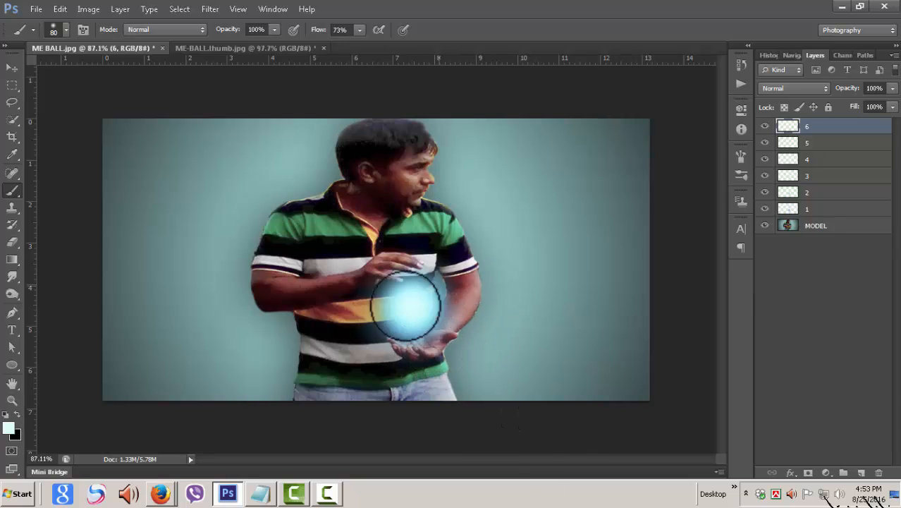
{"action": "left_click", "coordinate": [405, 306]}
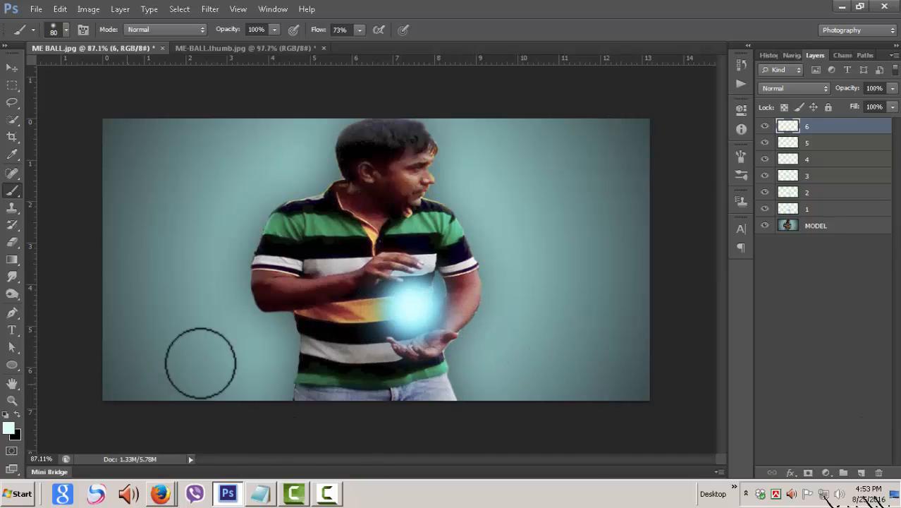
Step: Reduce the brush size to 10 px and set its hardness to 9%
{"action": "left_click", "coordinate": [65, 29]}
{"action": "left_click", "coordinate": [68, 71]}
{"action": "left_click_drag", "start_coordinate": [27, 68], "coordinate": [24, 70]}
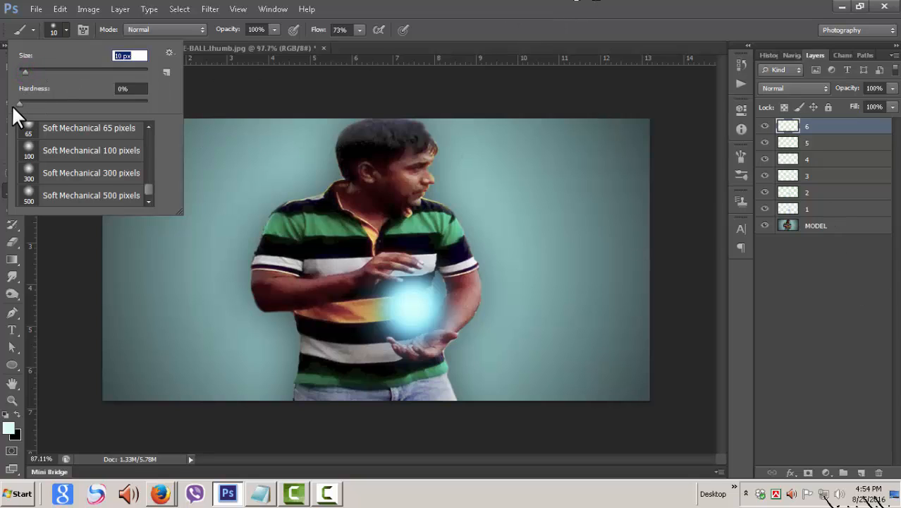
{"action": "left_click_drag", "start_coordinate": [17, 103], "coordinate": [30, 103]}
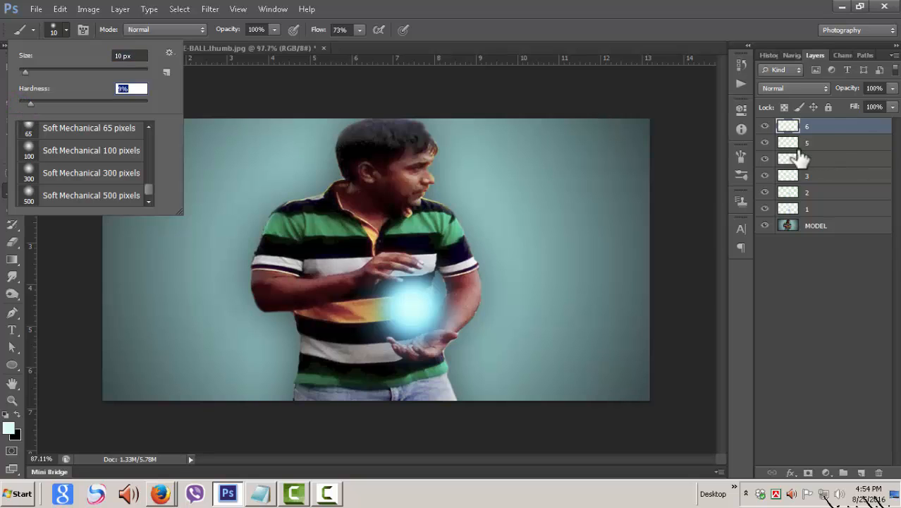
Step: Set the brush tip spacing to 45%
{"action": "left_click", "coordinate": [743, 154]}
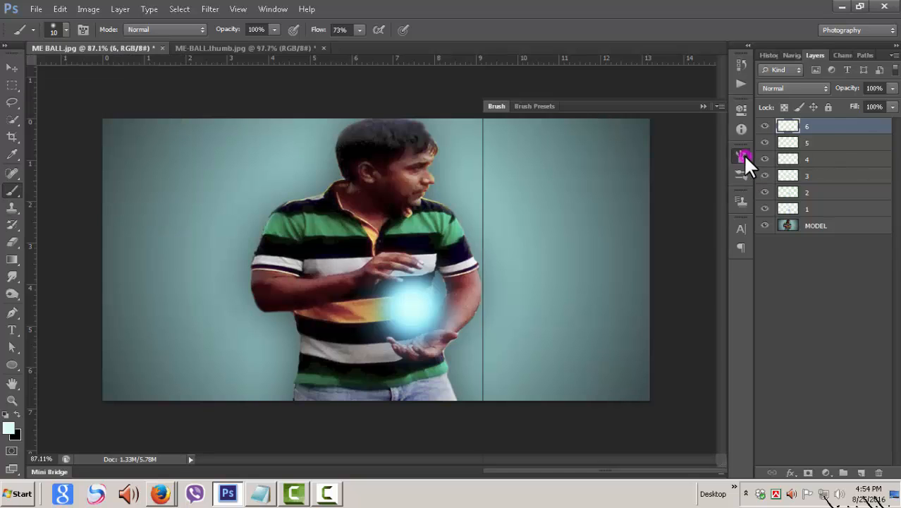
{"action": "left_click", "coordinate": [534, 141]}
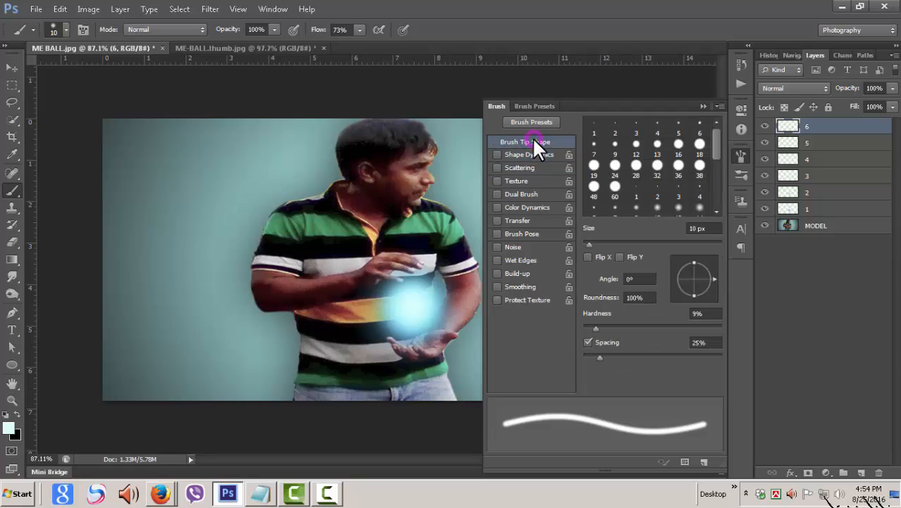
{"action": "mouse_move", "coordinate": [597, 357]}
{"action": "left_mouse_down"}
{"action": "mouse_move", "coordinate": [714, 348]}
{"action": "mouse_move", "coordinate": [613, 355]}
{"action": "left_mouse_up"}
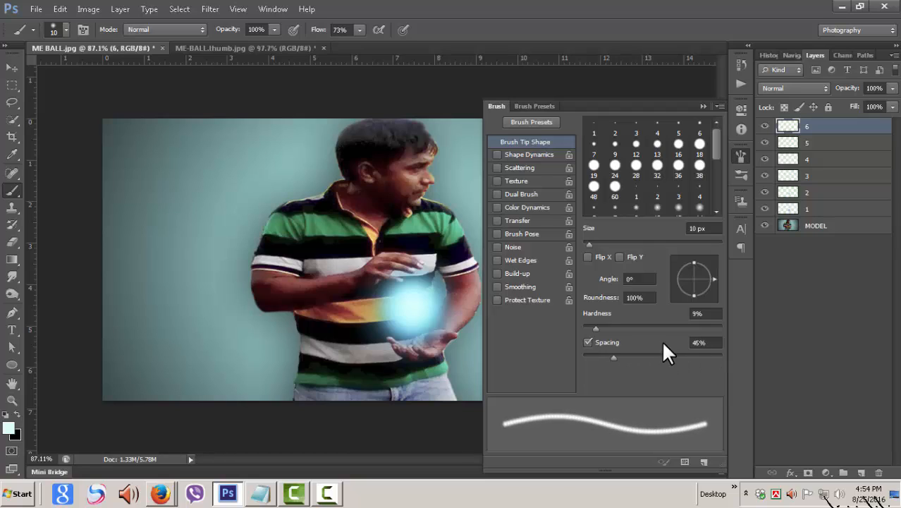
Step: Enable the brush's Transfer dynamics with 89% opacity jitter, 18% minimum opacity and 76% flow jitter
{"action": "left_click", "coordinate": [498, 220]}
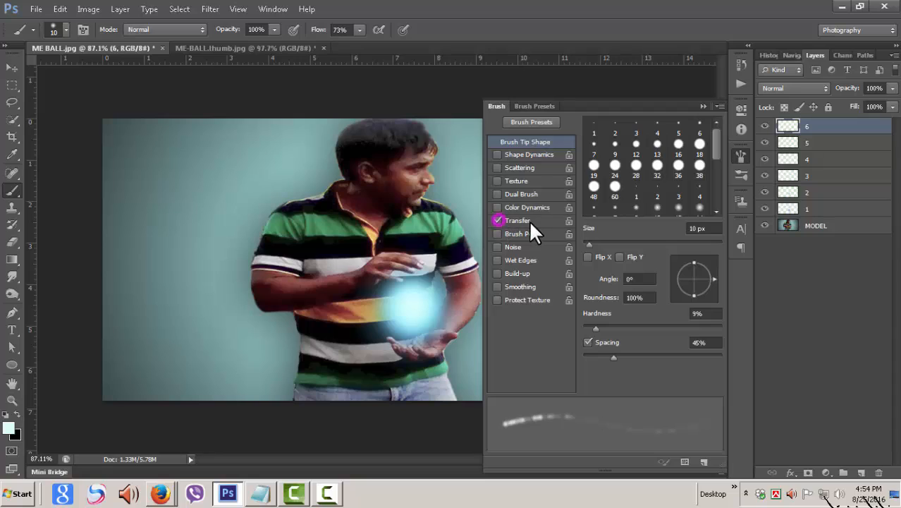
{"action": "left_click", "coordinate": [529, 220]}
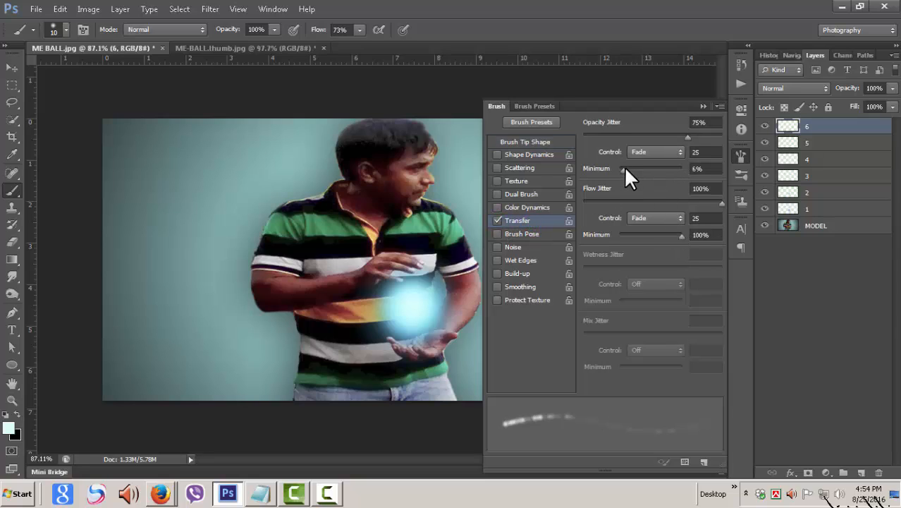
{"action": "left_click_drag", "start_coordinate": [624, 169], "coordinate": [634, 169]}
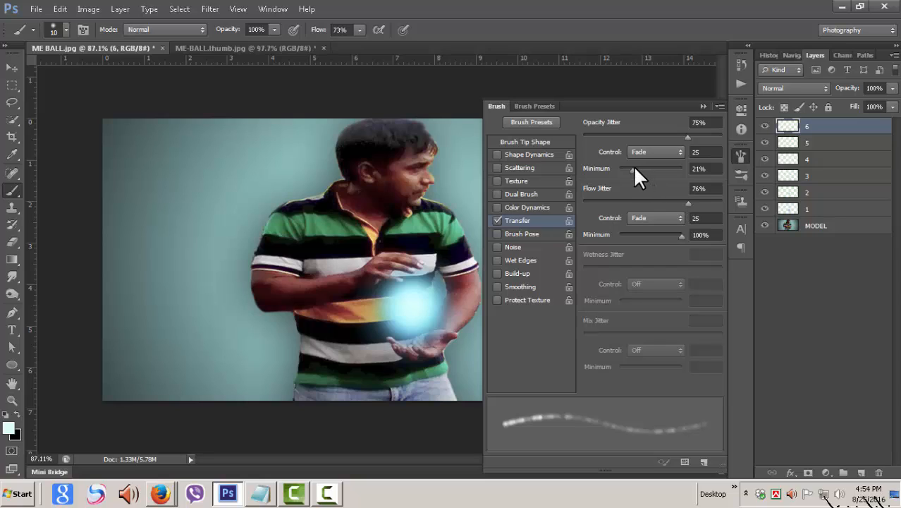
{"action": "mouse_move", "coordinate": [633, 169]}
{"action": "left_mouse_down"}
{"action": "mouse_move", "coordinate": [643, 169]}
{"action": "mouse_move", "coordinate": [613, 153]}
{"action": "mouse_move", "coordinate": [572, 160]}
{"action": "left_mouse_up"}
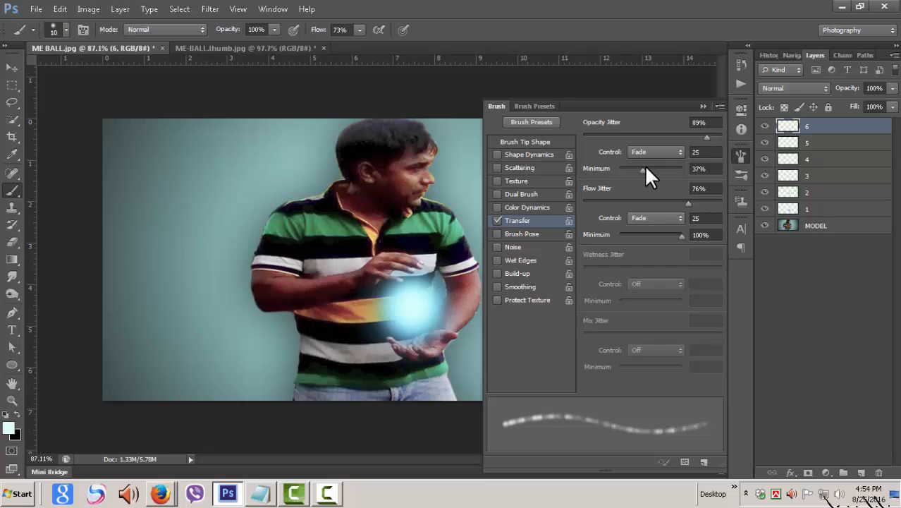
{"action": "left_click_drag", "start_coordinate": [643, 169], "coordinate": [629, 168]}
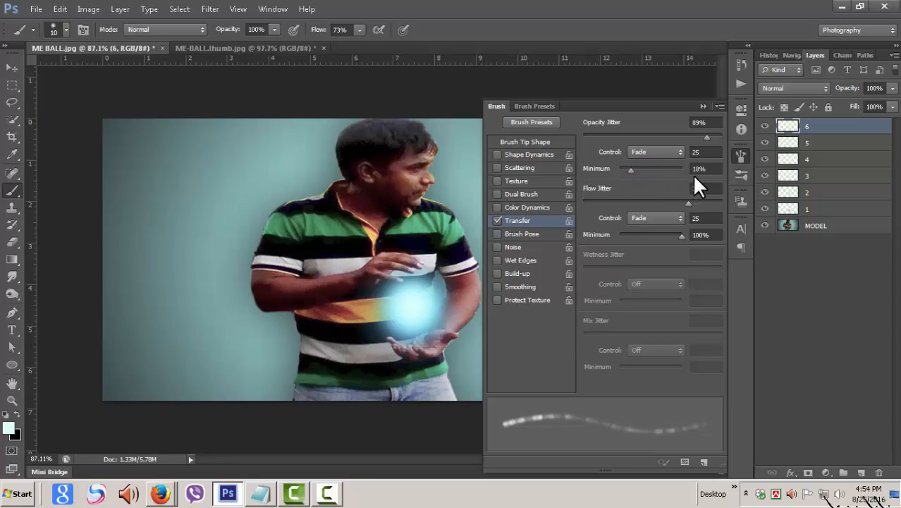
{"action": "left_click", "coordinate": [524, 136]}
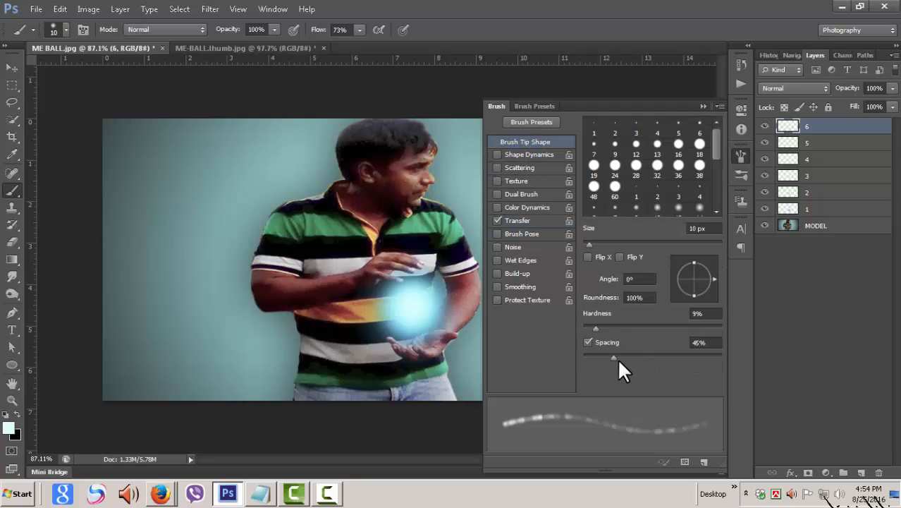
Step: Set the brush tip to 12 px size, 14% hardness and 3% spacing, leaving Shape Dynamics off and Transfer on
{"action": "mouse_move", "coordinate": [618, 359]}
{"action": "left_mouse_down"}
{"action": "mouse_move", "coordinate": [648, 358]}
{"action": "mouse_move", "coordinate": [570, 355]}
{"action": "left_mouse_up"}
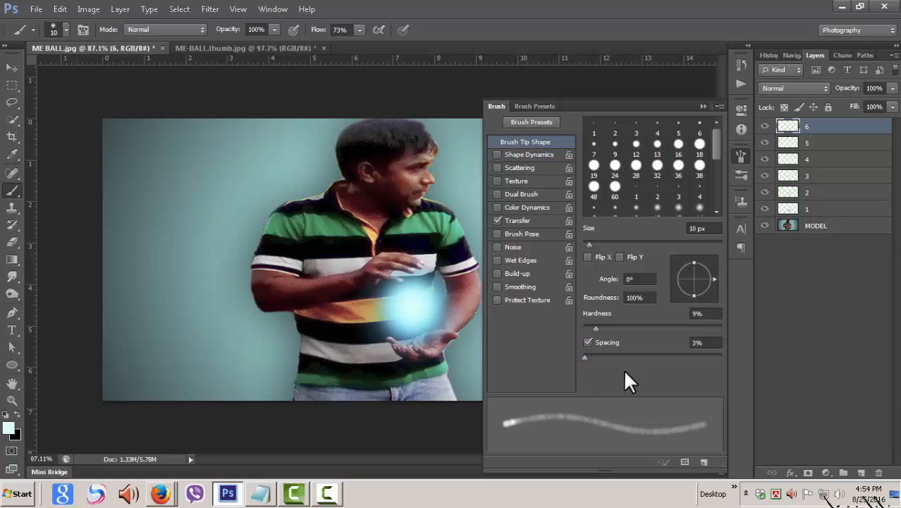
{"action": "mouse_move", "coordinate": [596, 328]}
{"action": "left_mouse_down"}
{"action": "mouse_move", "coordinate": [653, 325]}
{"action": "mouse_move", "coordinate": [607, 328]}
{"action": "left_mouse_up"}
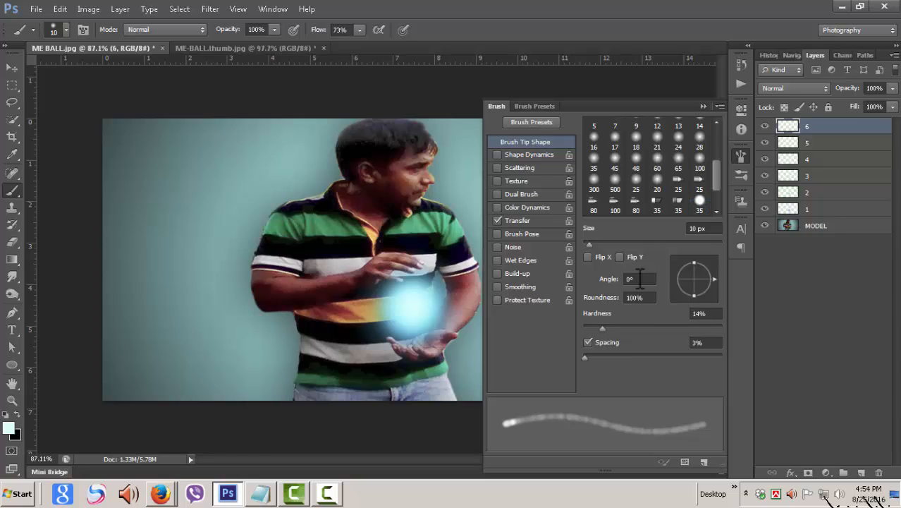
{"action": "mouse_move", "coordinate": [589, 244]}
{"action": "left_mouse_down"}
{"action": "mouse_move", "coordinate": [614, 244]}
{"action": "mouse_move", "coordinate": [592, 250]}
{"action": "left_mouse_up"}
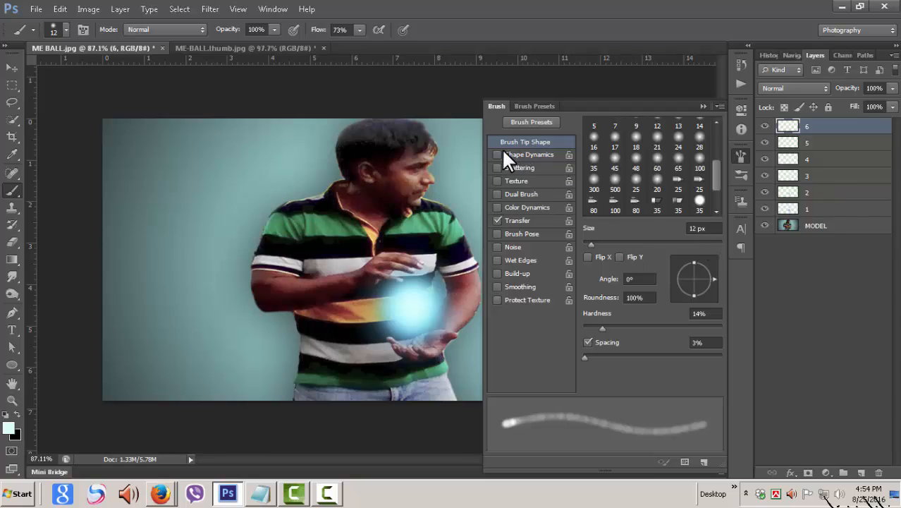
{"action": "left_click", "coordinate": [525, 154]}
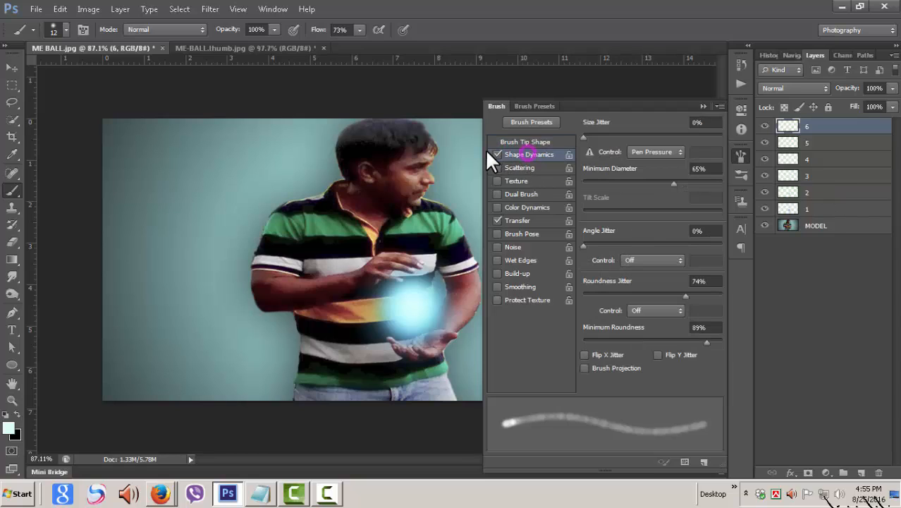
{"action": "left_click", "coordinate": [497, 154]}
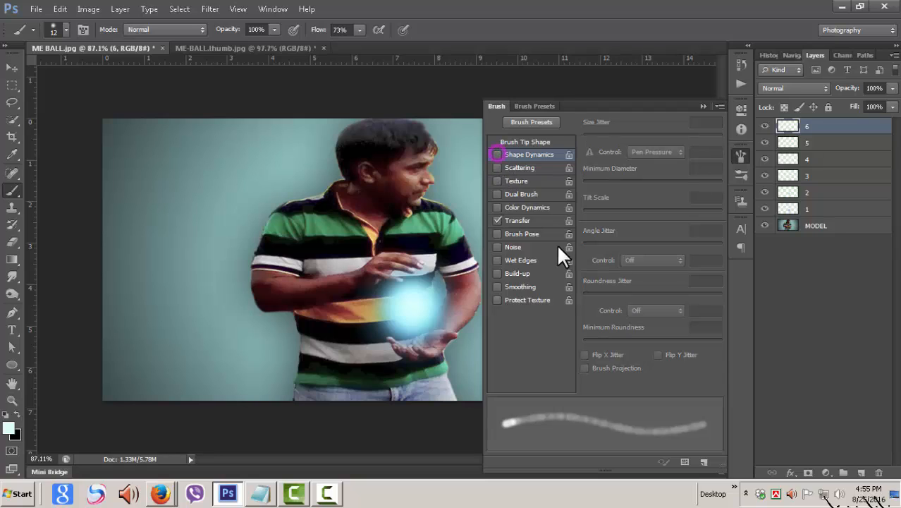
{"action": "left_click", "coordinate": [544, 220]}
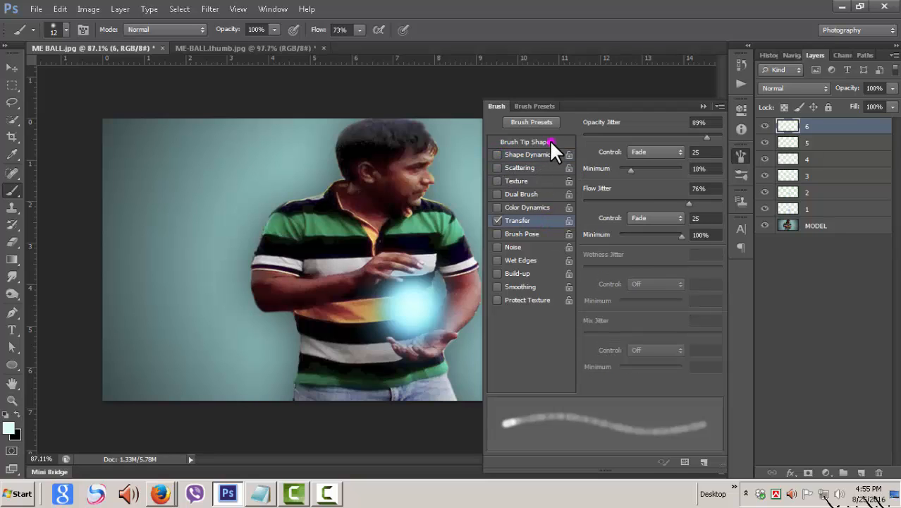
{"action": "left_click", "coordinate": [550, 141]}
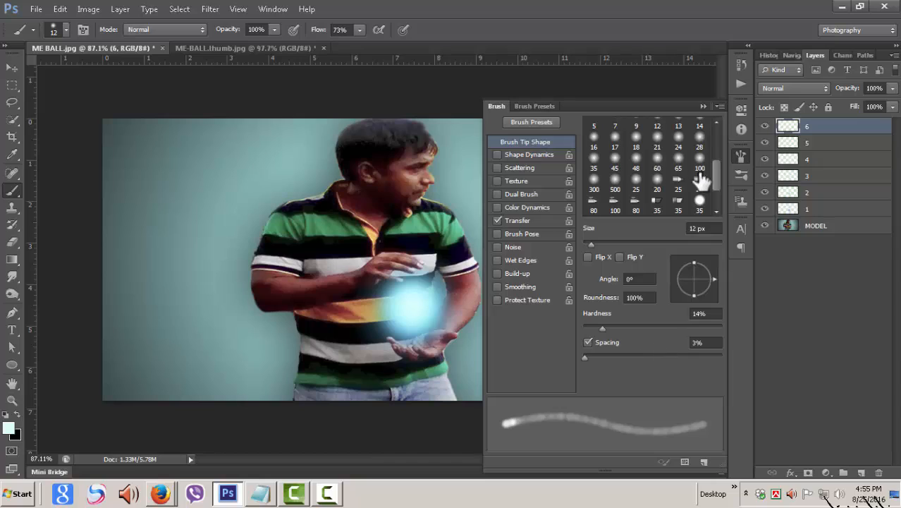
{"action": "left_click", "coordinate": [703, 106]}
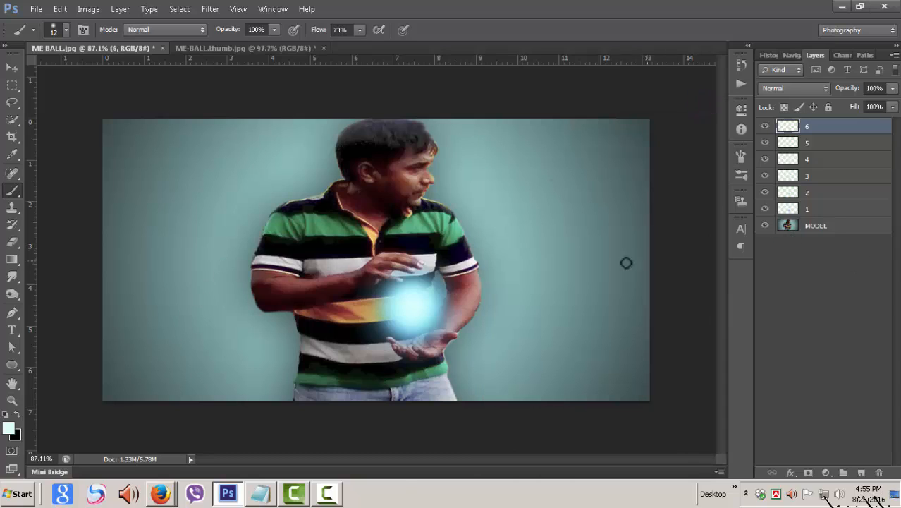
Step: Paint faint rays rising from the ball's core past the upper hand on layer 6, using a 12 px brush reduced to 7 px
{"action": "left_click", "coordinate": [416, 309]}
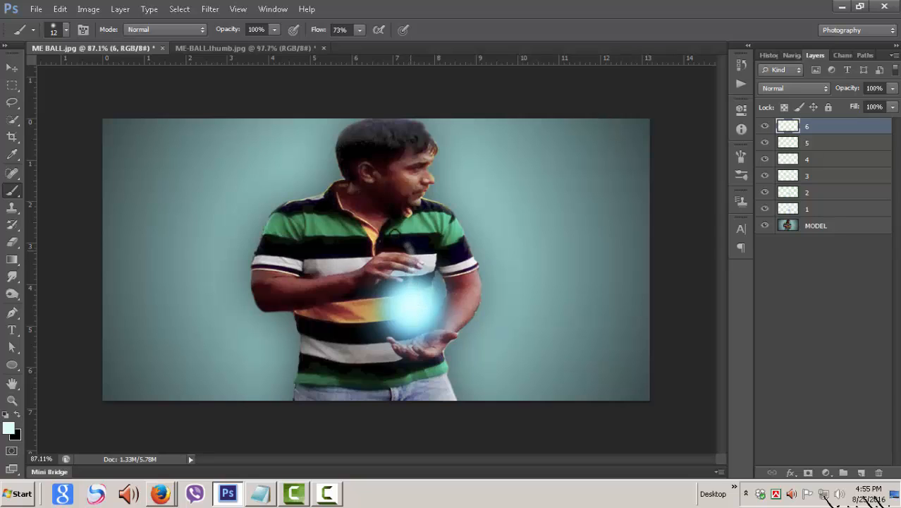
{"action": "left_click", "coordinate": [418, 318]}
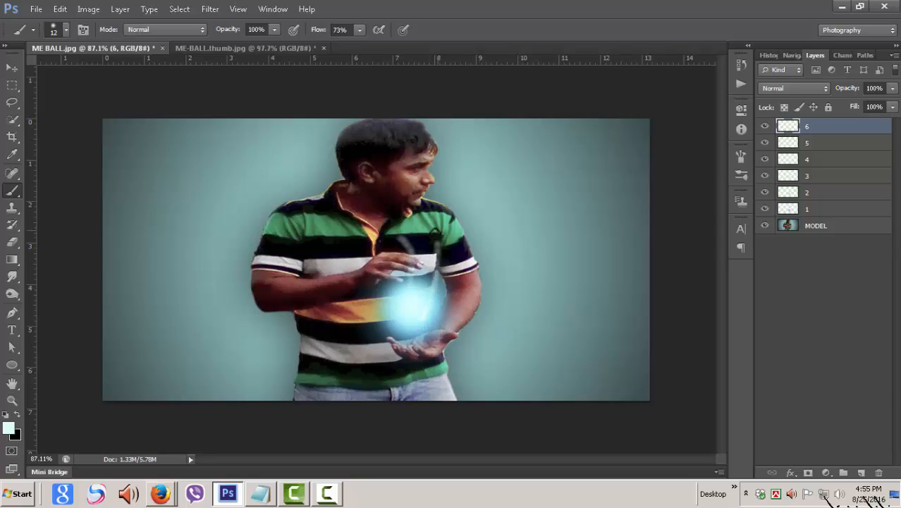
{"action": "left_click", "coordinate": [397, 303]}
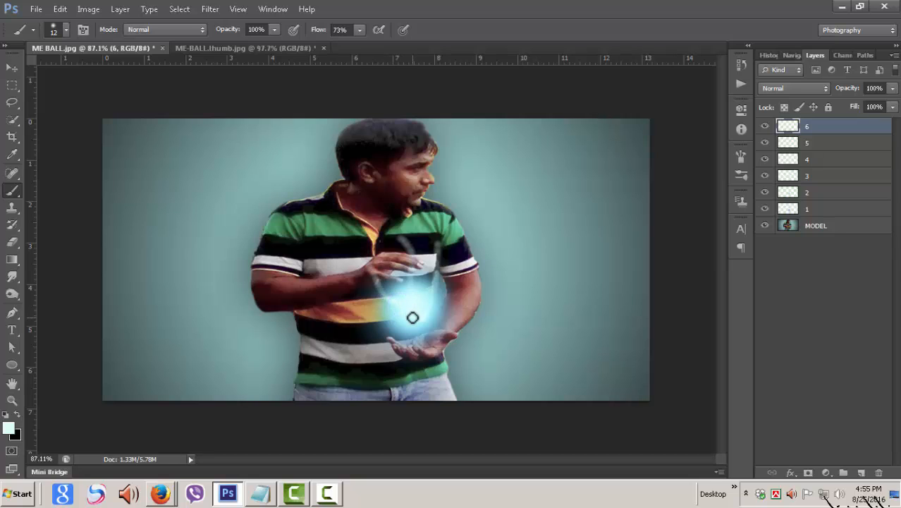
{"action": "left_click", "coordinate": [412, 316]}
{"action": "left_click", "coordinate": [418, 309]}
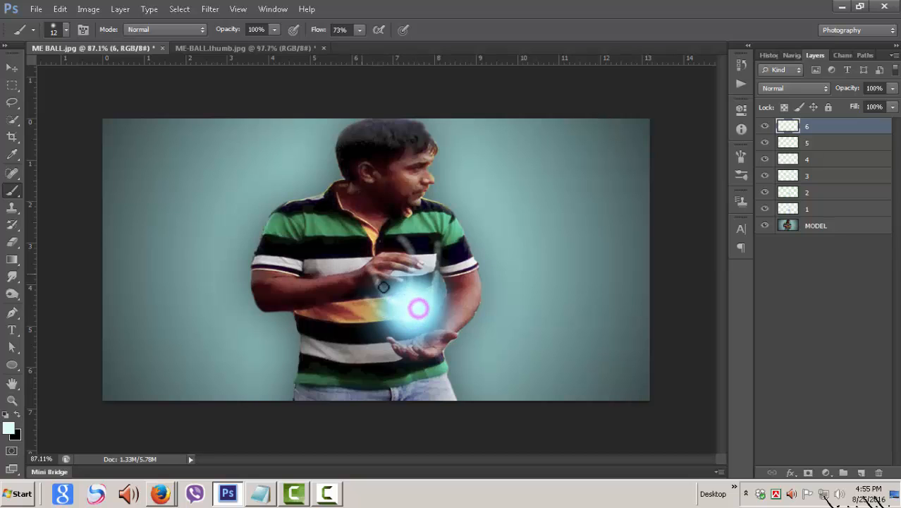
{"action": "key", "text": "bracketleft"}
{"action": "left_click", "coordinate": [424, 310]}
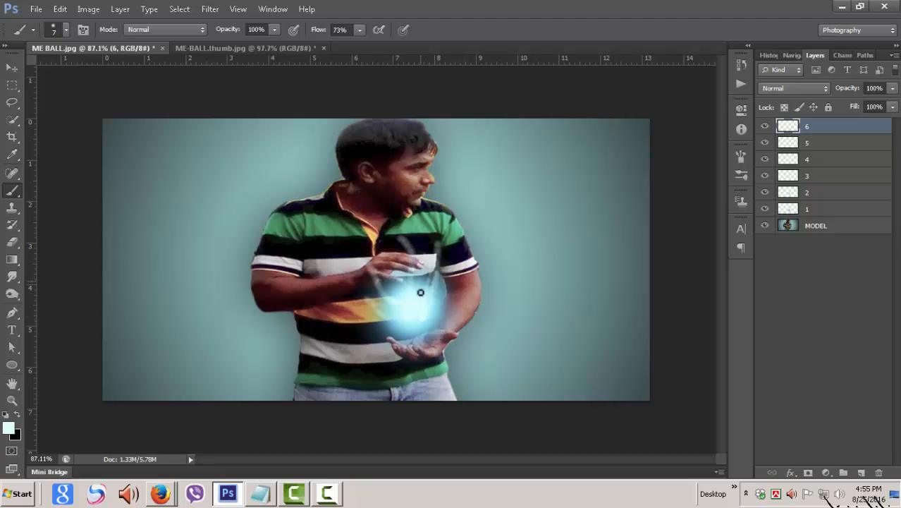
Step: Paint thin rays from the ball's core toward the upper hand on layer 1 with a 5 px brush
{"action": "scroll", "coordinate": [600, 351], "scroll_direction": "up", "scroll_amount": 5}
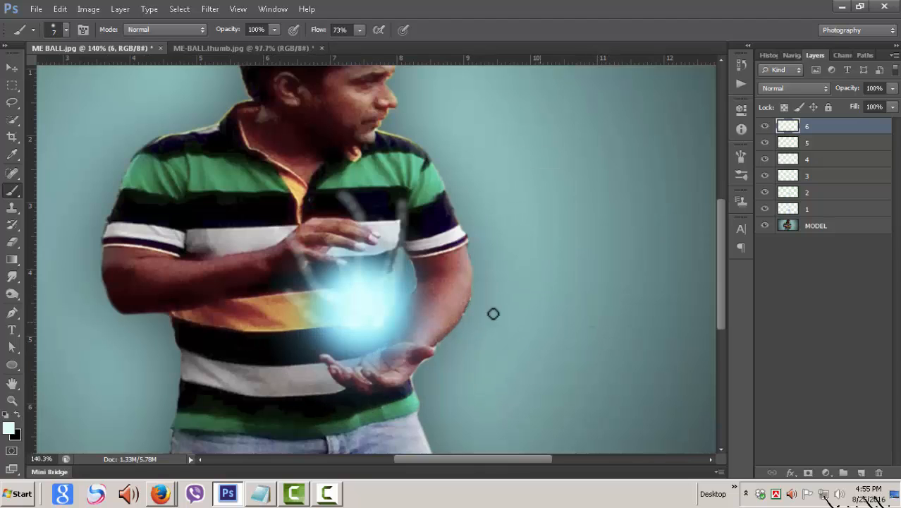
{"action": "scroll", "coordinate": [386, 327], "scroll_direction": "up", "scroll_amount": 1}
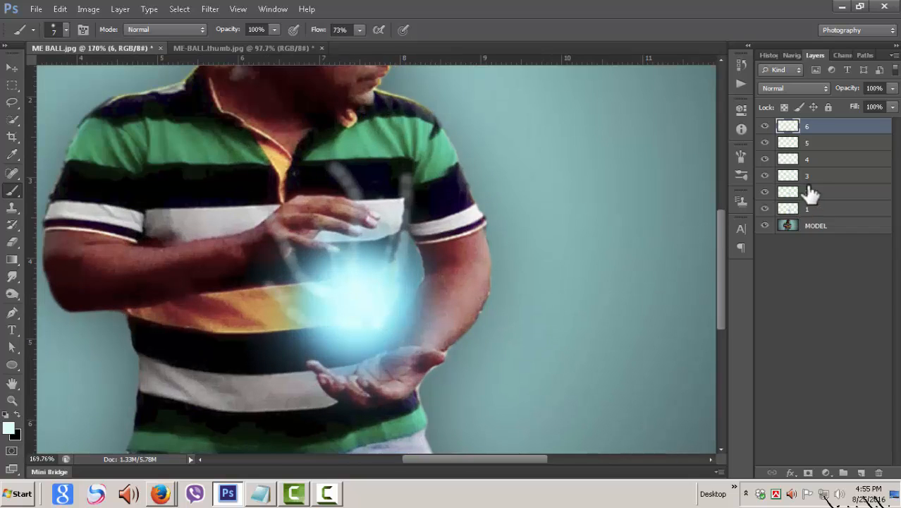
{"action": "left_click", "coordinate": [824, 211]}
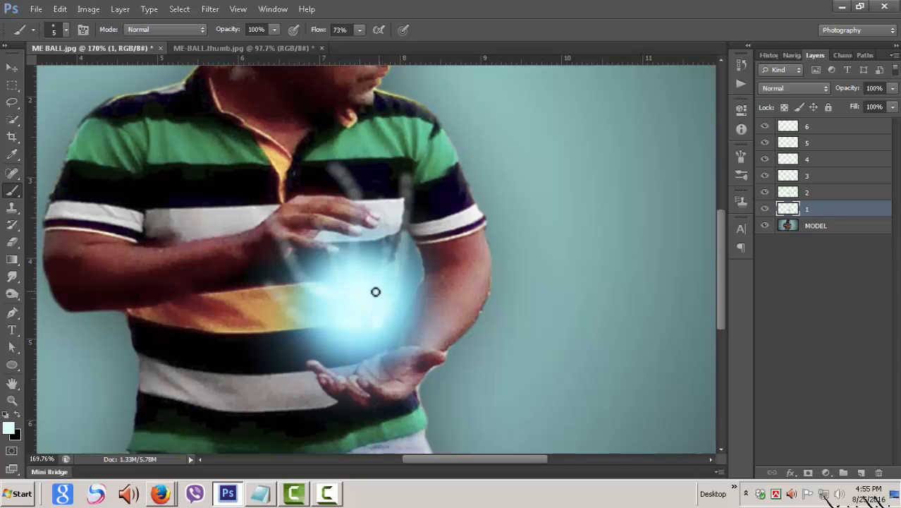
{"action": "left_click", "coordinate": [346, 325]}
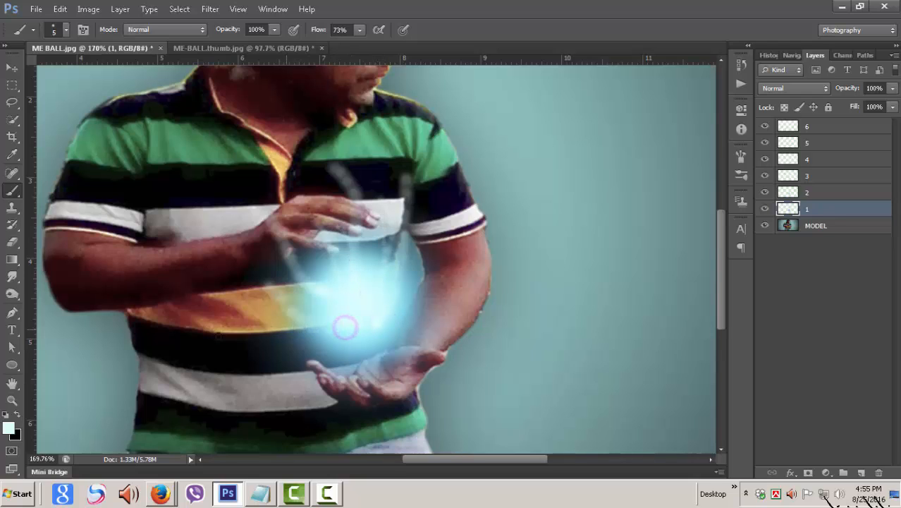
{"action": "left_click", "coordinate": [352, 316]}
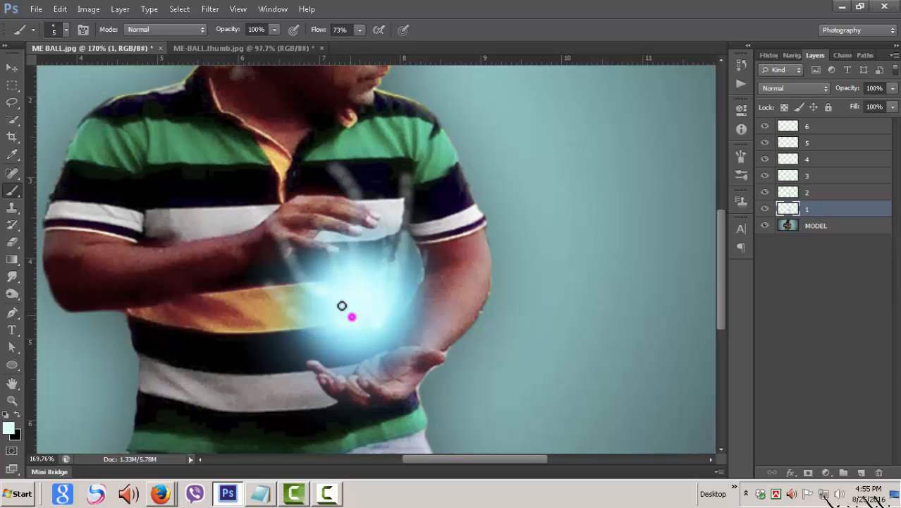
Step: Reduce the brush to 4 px and paint more fine rays out of the ball on layer 2
{"action": "left_click", "coordinate": [819, 192]}
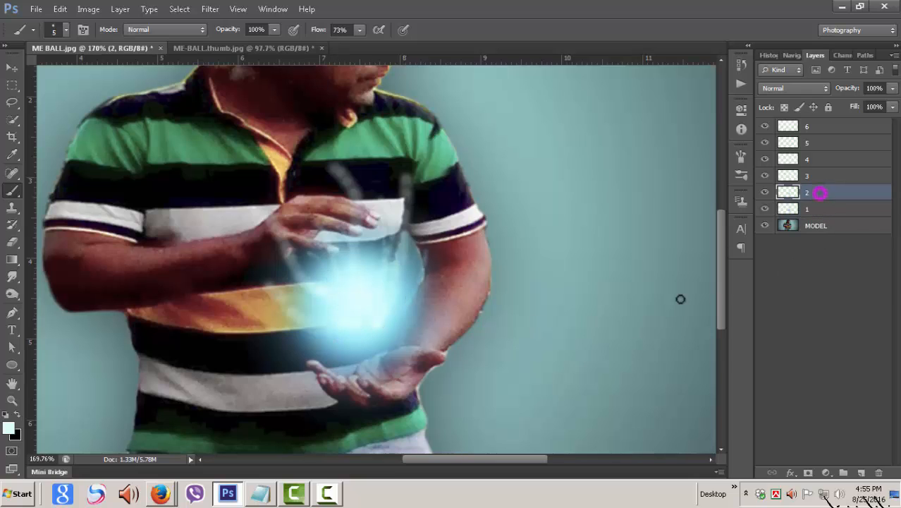
{"action": "key", "text": "bracketleft"}
{"action": "left_click", "coordinate": [370, 307]}
{"action": "left_click", "coordinate": [334, 312]}
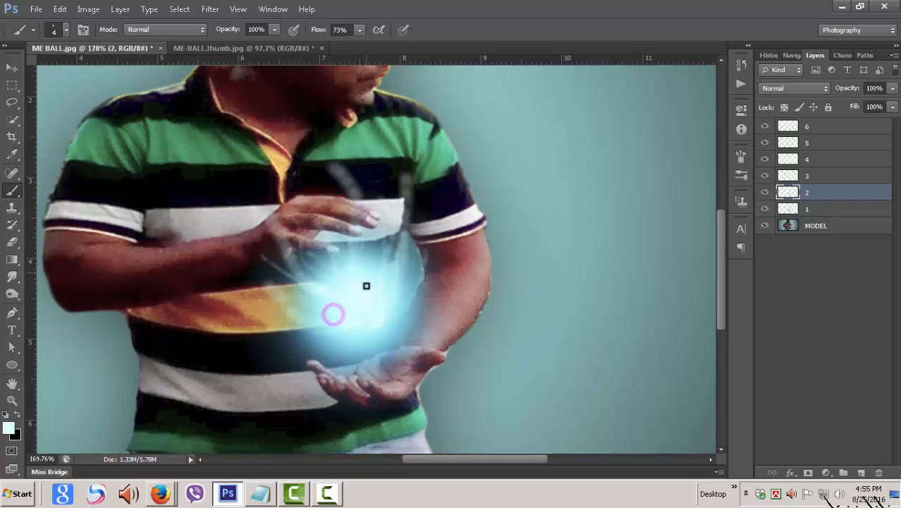
{"action": "left_click", "coordinate": [376, 310]}
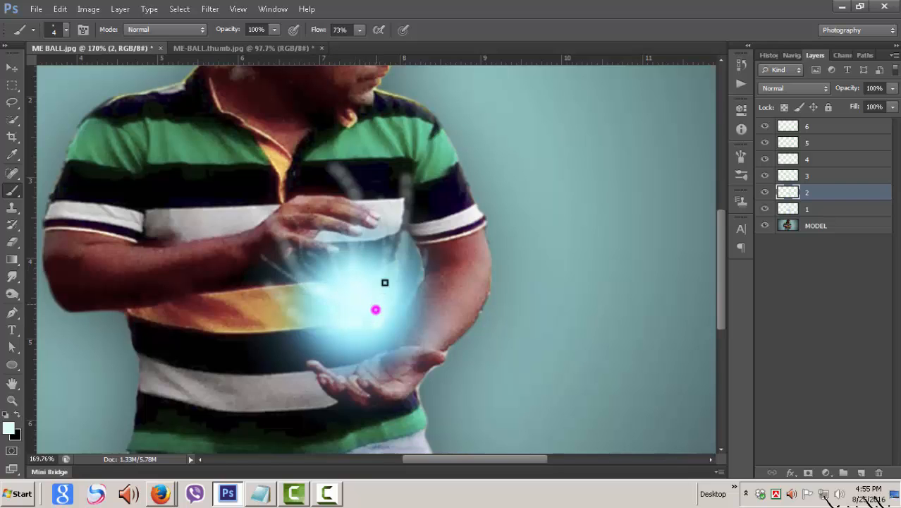
Step: Paint fine rays from the ball's core up across the shirt on layer 3, starting with the 4 px brush
{"action": "left_click", "coordinate": [820, 175]}
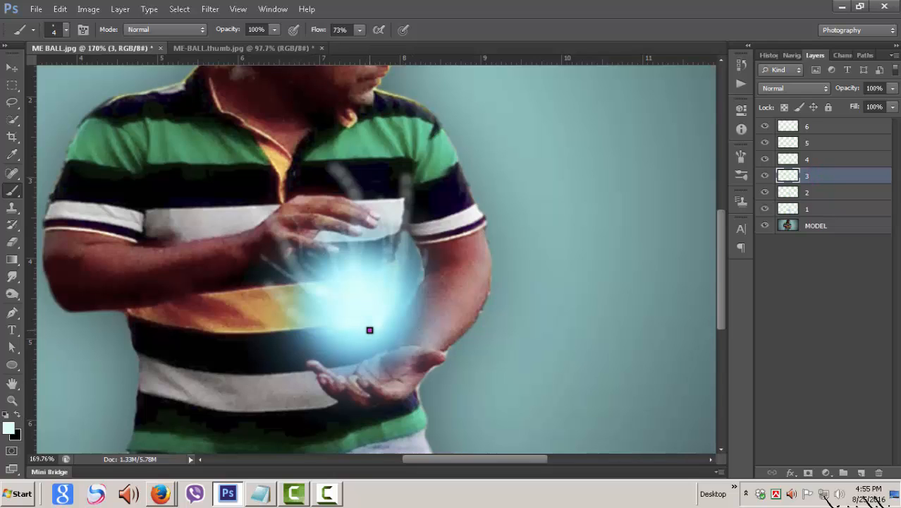
{"action": "left_click", "coordinate": [370, 329]}
{"action": "left_click", "coordinate": [360, 330]}
{"action": "left_click", "coordinate": [380, 299]}
{"action": "left_click", "coordinate": [369, 295]}
Step: Paint additional upward rays from the ball's core on layers 4 and 5 with a 5 px brush
{"action": "left_click", "coordinate": [814, 159]}
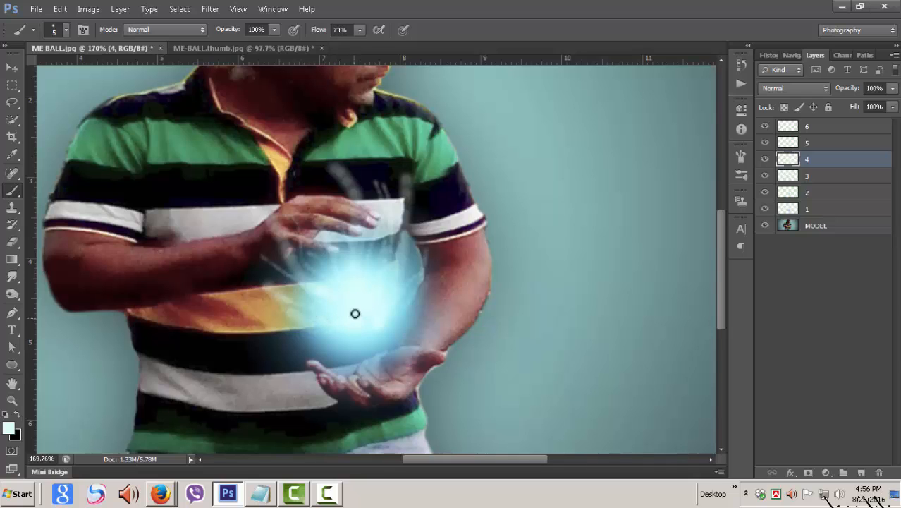
{"action": "left_click", "coordinate": [355, 313]}
{"action": "left_click", "coordinate": [372, 304]}
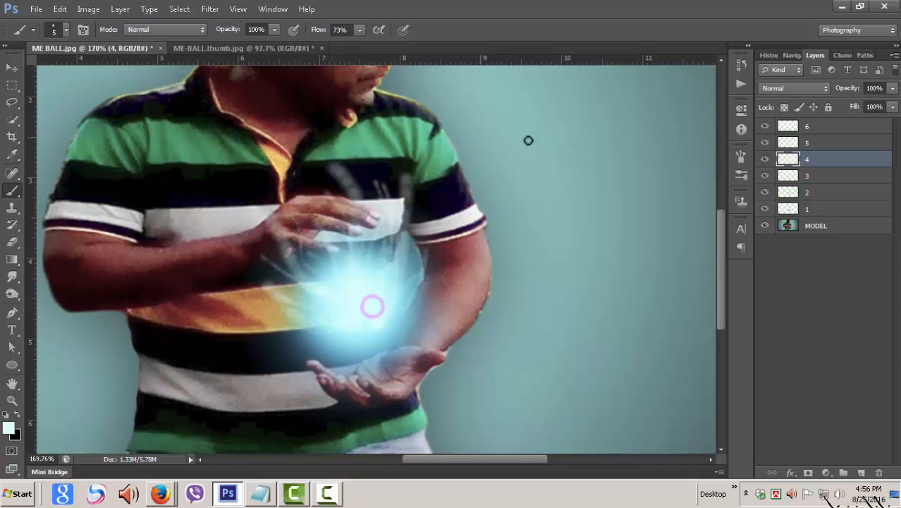
{"action": "left_click", "coordinate": [829, 142]}
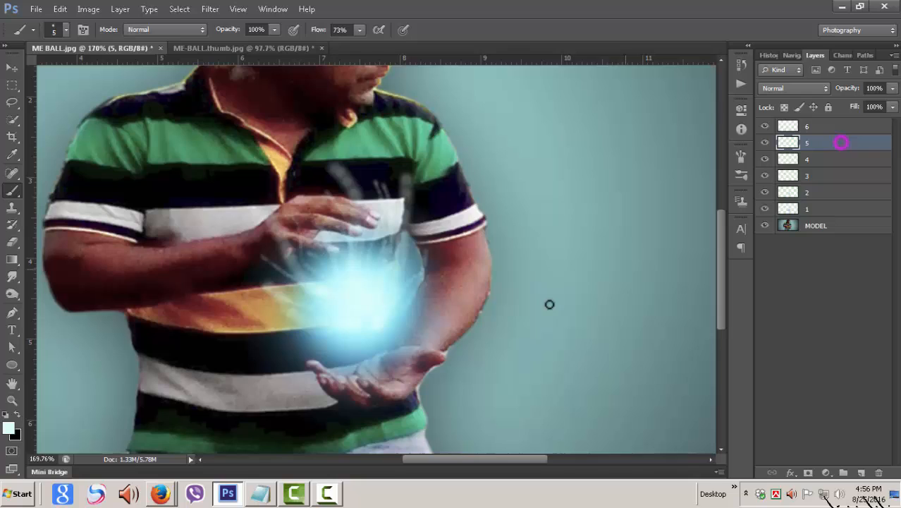
{"action": "left_click", "coordinate": [355, 313]}
{"action": "left_click", "coordinate": [366, 315]}
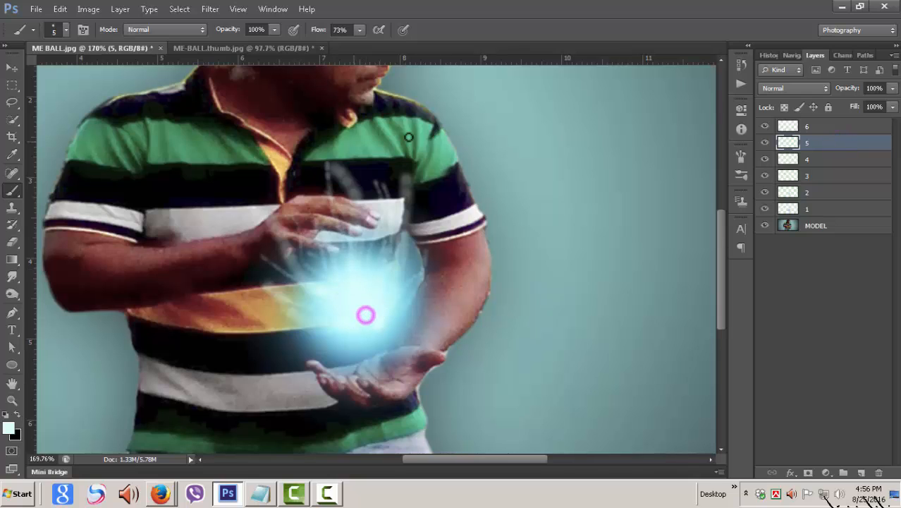
Step: Fill out the ray burst on layer 6 with 5 px strokes fanning toward the upper hand and the bent arm
{"action": "left_click", "coordinate": [829, 128]}
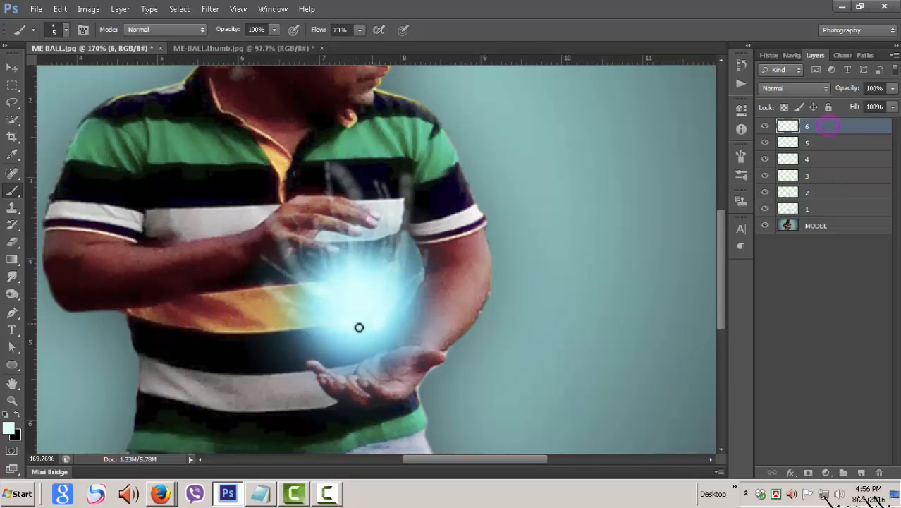
{"action": "left_click", "coordinate": [358, 317]}
{"action": "left_click", "coordinate": [383, 308]}
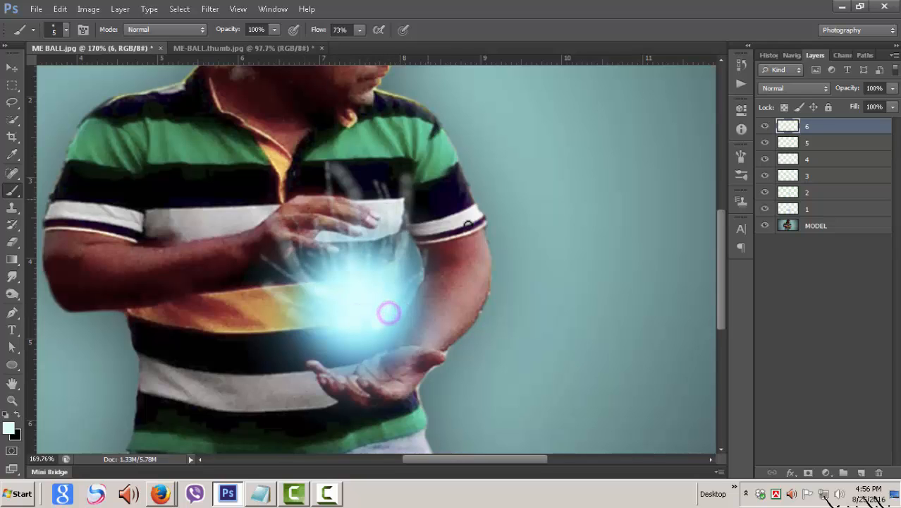
{"action": "left_click", "coordinate": [350, 319]}
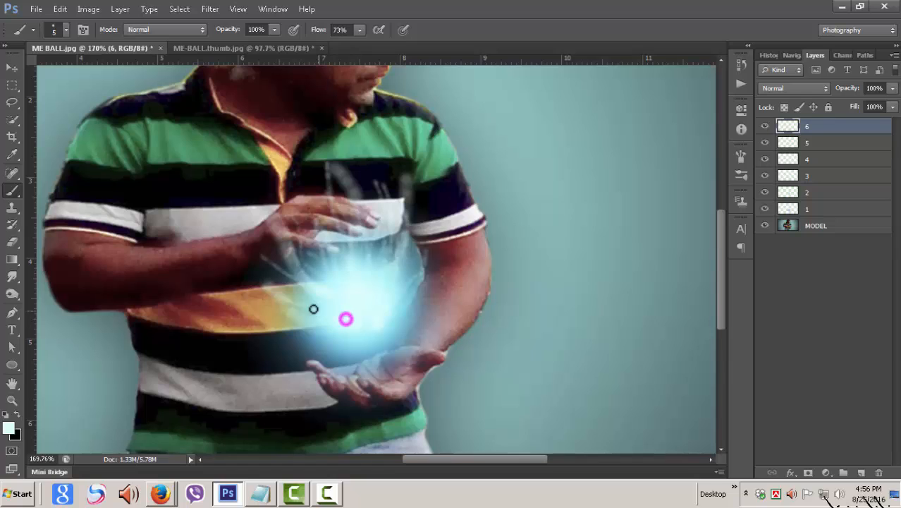
{"action": "left_click", "coordinate": [362, 303]}
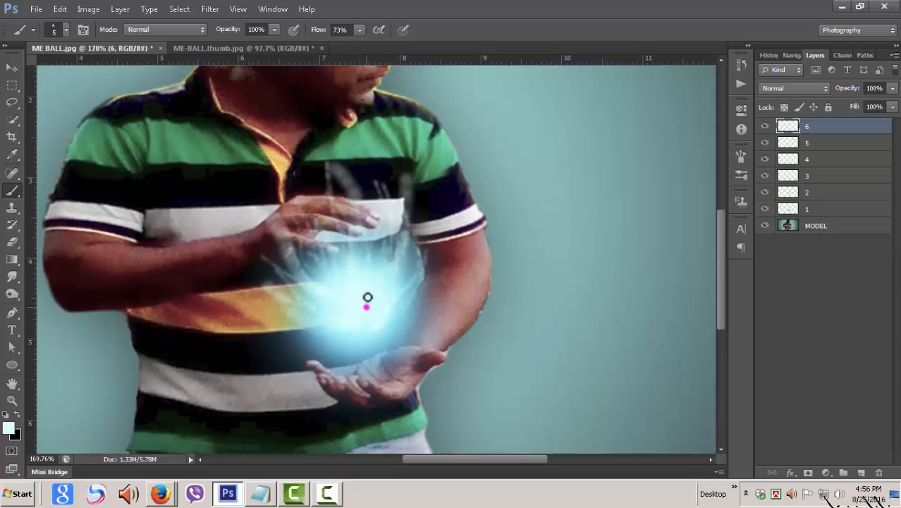
{"action": "left_click", "coordinate": [366, 306]}
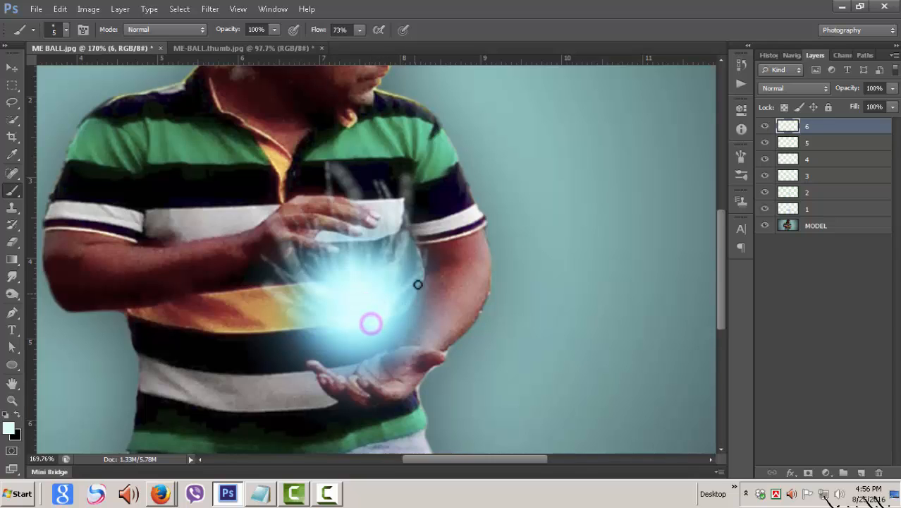
{"action": "left_click", "coordinate": [388, 309]}
{"action": "mouse_move", "coordinate": [340, 320]}
{"action": "left_mouse_down"}
{"action": "mouse_move", "coordinate": [241, 262]}
{"action": "mouse_move", "coordinate": [262, 246]}
{"action": "left_mouse_up"}
{"action": "scroll", "coordinate": [519, 443], "scroll_direction": "down", "scroll_amount": 3}
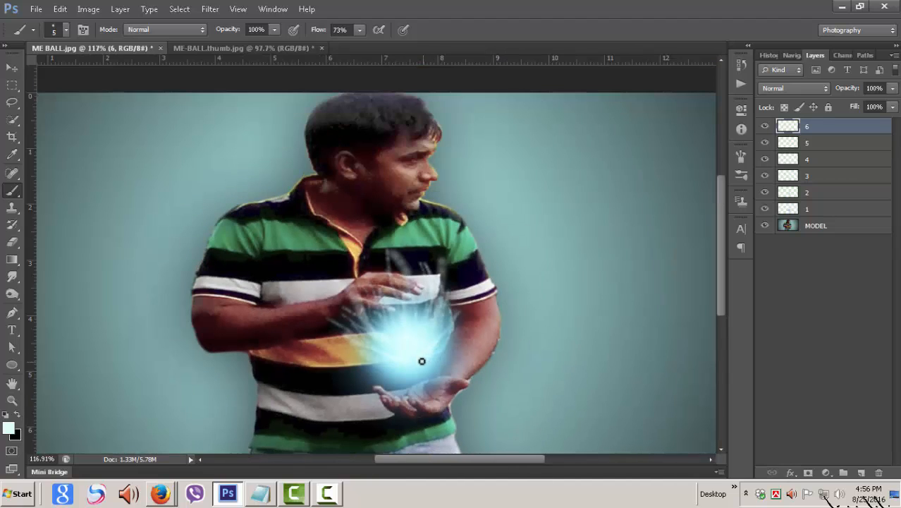
{"action": "left_click_drag", "start_coordinate": [452, 332], "coordinate": [471, 298]}
{"action": "left_click_drag", "start_coordinate": [430, 348], "coordinate": [444, 278]}
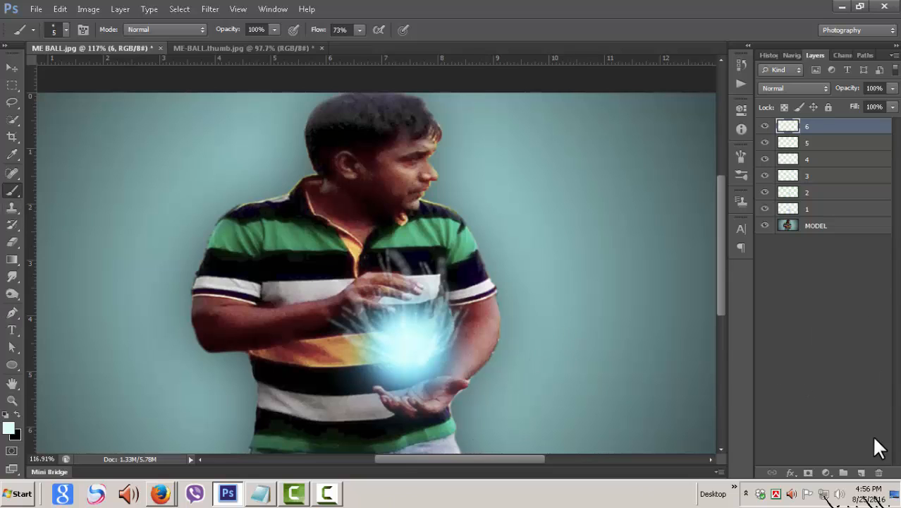
Step: Add a new layer above layer 6 and set the foreground colour to light cyan 99ffff
{"action": "left_click", "coordinate": [861, 472]}
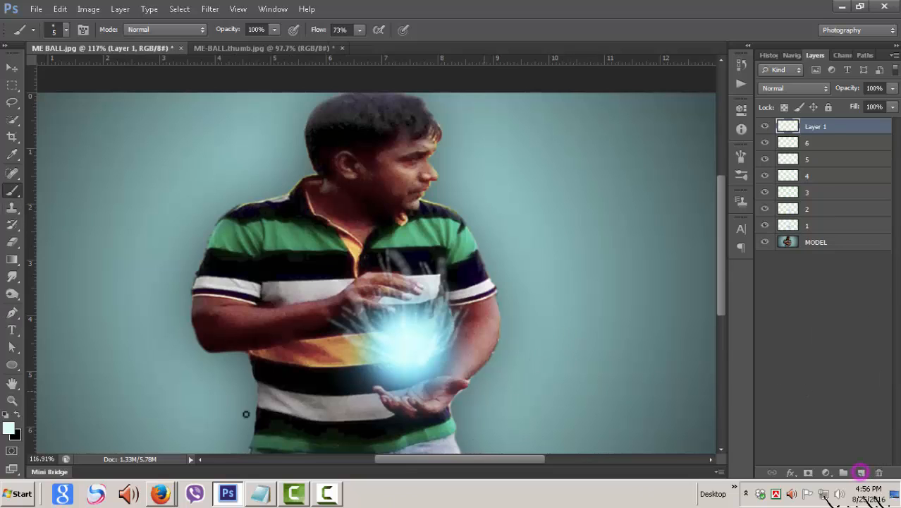
{"action": "left_click", "coordinate": [10, 428]}
{"action": "left_click", "coordinate": [591, 75]}
{"action": "left_click", "coordinate": [574, 70]}
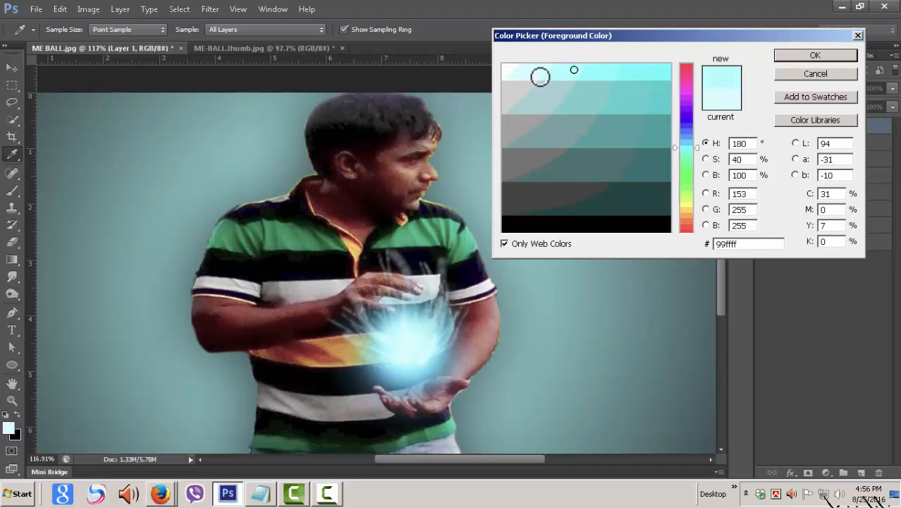
{"action": "left_click", "coordinate": [801, 56]}
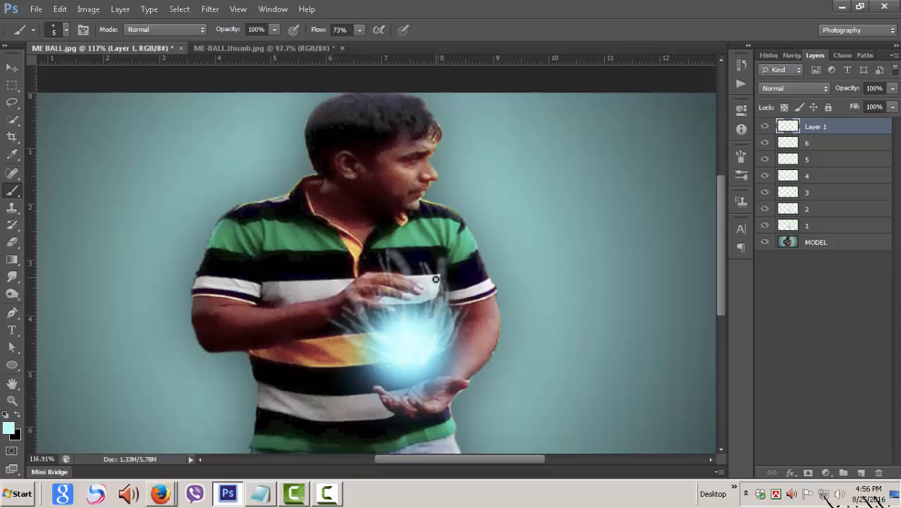
Step: Dab small light cyan sparks above the ball and over the shirt around the upper hand
{"action": "key", "text": "bracketleft"}
{"action": "left_click", "coordinate": [400, 315]}
{"action": "left_click", "coordinate": [415, 269]}
{"action": "left_click", "coordinate": [420, 257]}
{"action": "left_click", "coordinate": [338, 283]}
Step: Change the foreground colour to 00cccc and dot darker teal sparks on the shirt above the upper hand
{"action": "key", "text": "bracketright"}
{"action": "left_click", "coordinate": [8, 428]}
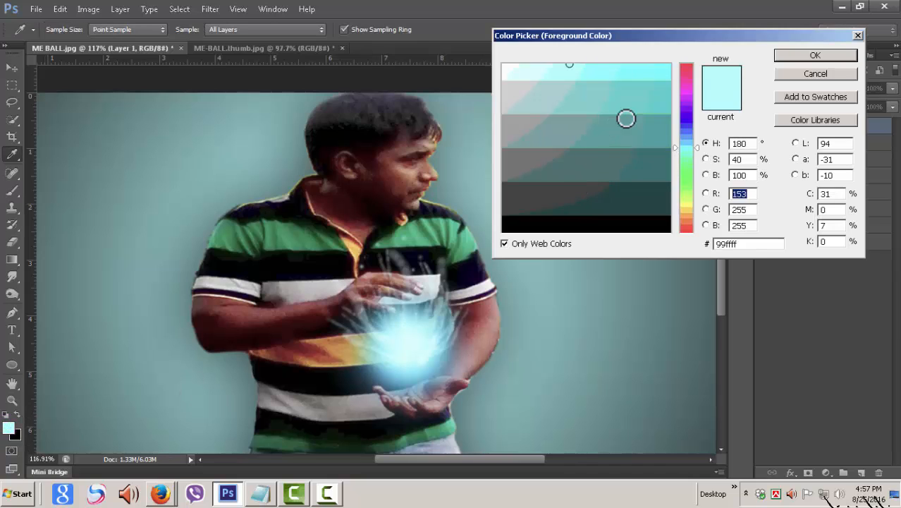
{"action": "left_click", "coordinate": [660, 104]}
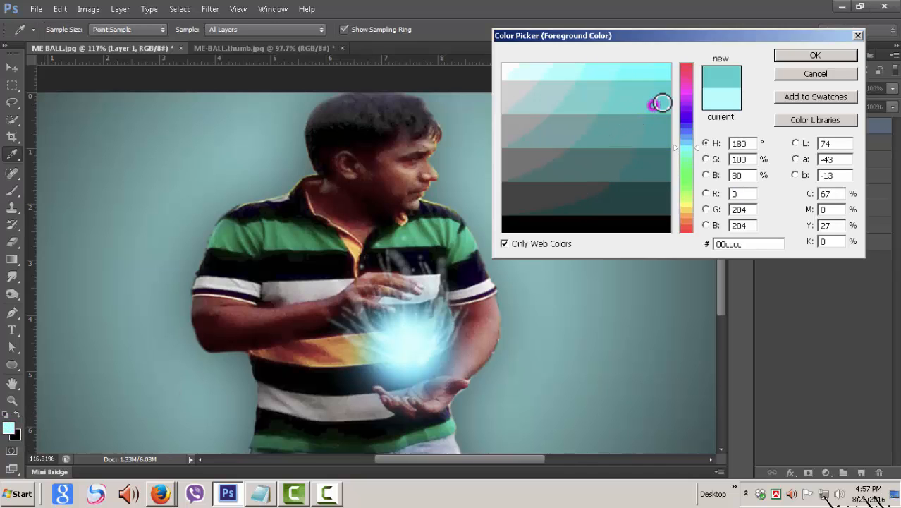
{"action": "left_click", "coordinate": [829, 56]}
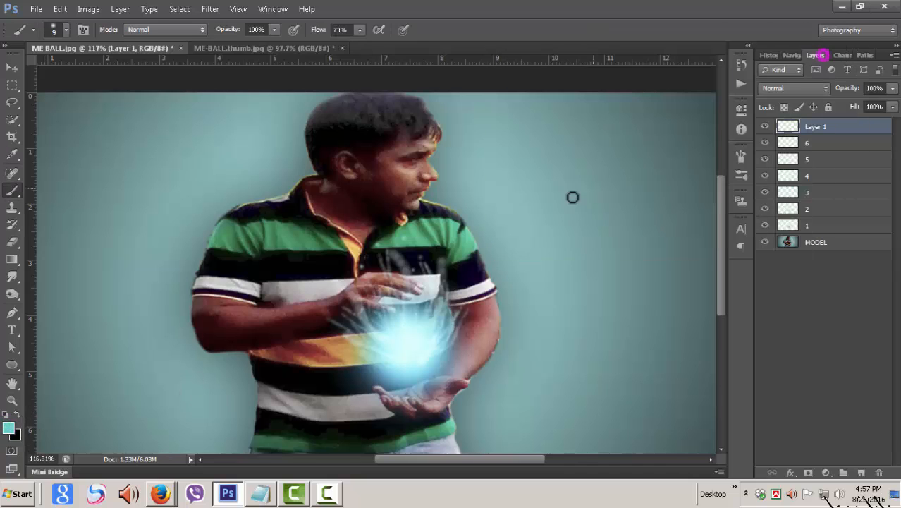
{"action": "left_click", "coordinate": [402, 238]}
{"action": "left_click", "coordinate": [422, 259]}
{"action": "left_click", "coordinate": [406, 248]}
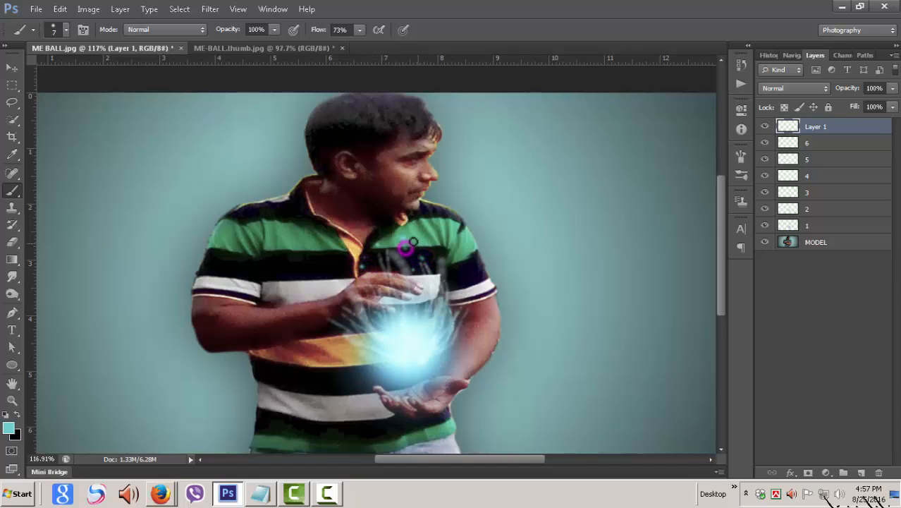
Step: Dab teal sparks near the collar, beside the bent arm and below the upper wrist, using 8 to 9 px brush sizes
{"action": "key", "text": "bracketright"}
{"action": "key", "text": "bracketright"}
{"action": "left_click", "coordinate": [381, 220]}
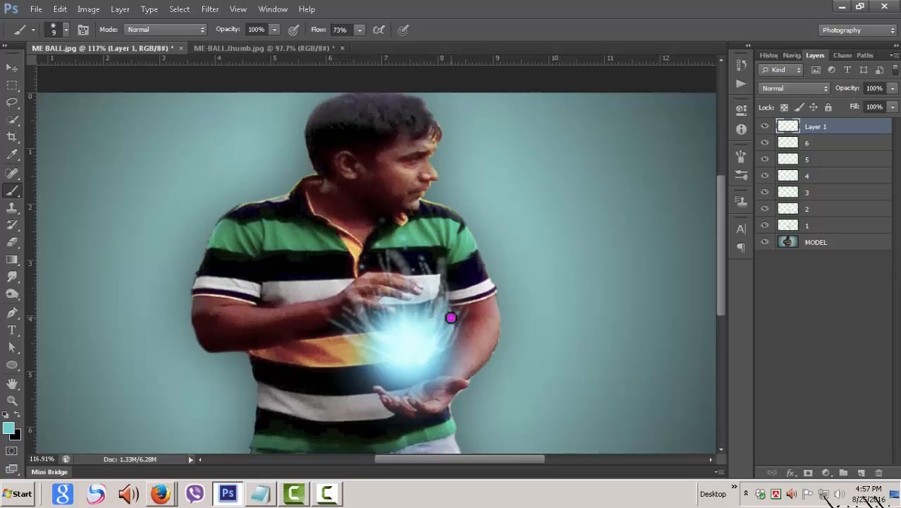
{"action": "left_click", "coordinate": [449, 294]}
{"action": "key", "text": "bracketright"}
{"action": "key", "text": "bracketleft"}
{"action": "key", "text": "bracketleft"}
{"action": "key", "text": "bracketright"}
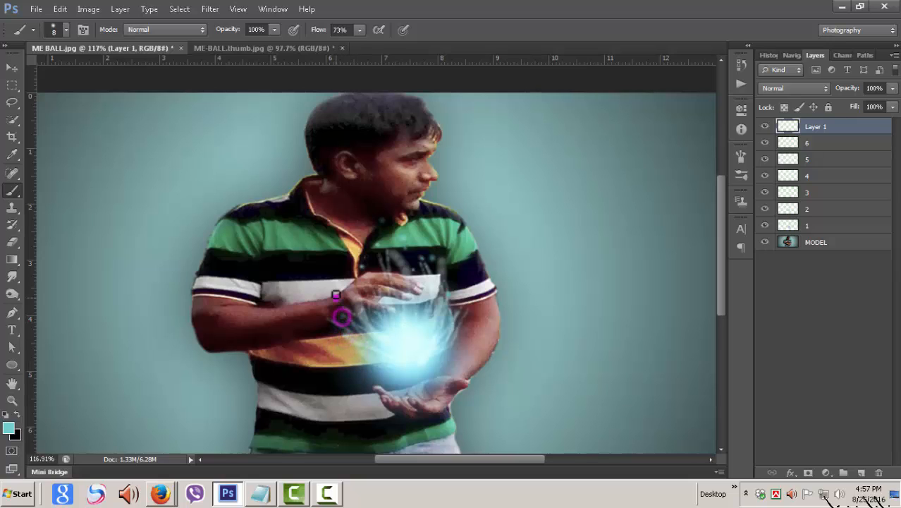
Step: Scatter teal sparks down the shirt placket, beside the upper hand and inside the ball, reducing the brush to 7 px
{"action": "key", "text": "bracketright"}
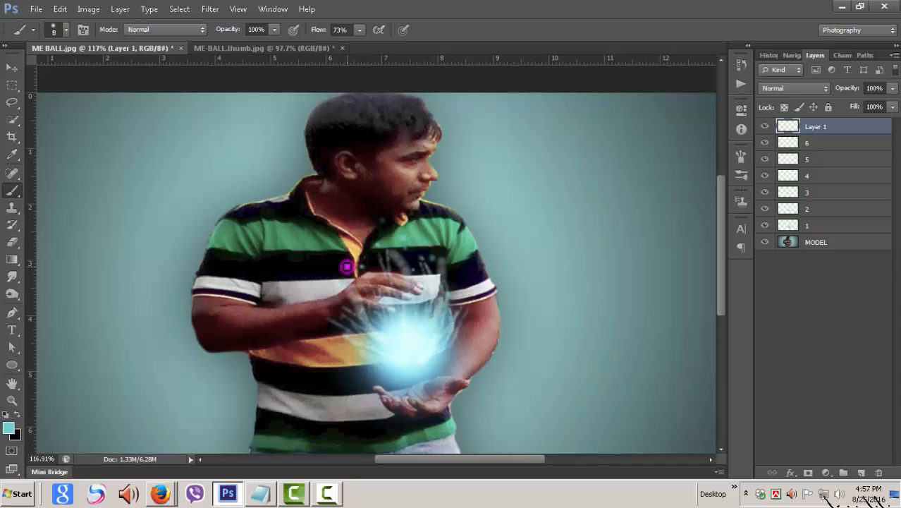
{"action": "key", "text": "bracketleft"}
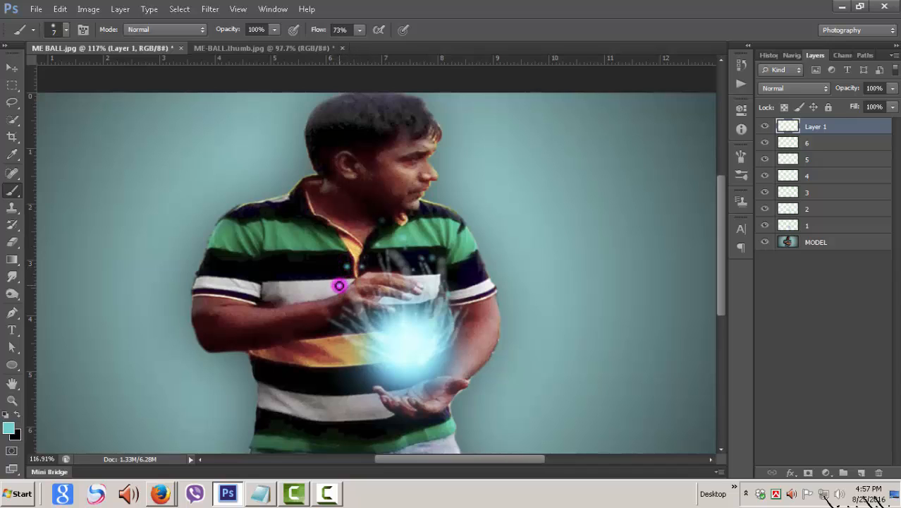
{"action": "left_click", "coordinate": [345, 338]}
{"action": "key", "text": "bracketleft"}
{"action": "key", "text": "bracketleft"}
{"action": "left_click", "coordinate": [403, 345]}
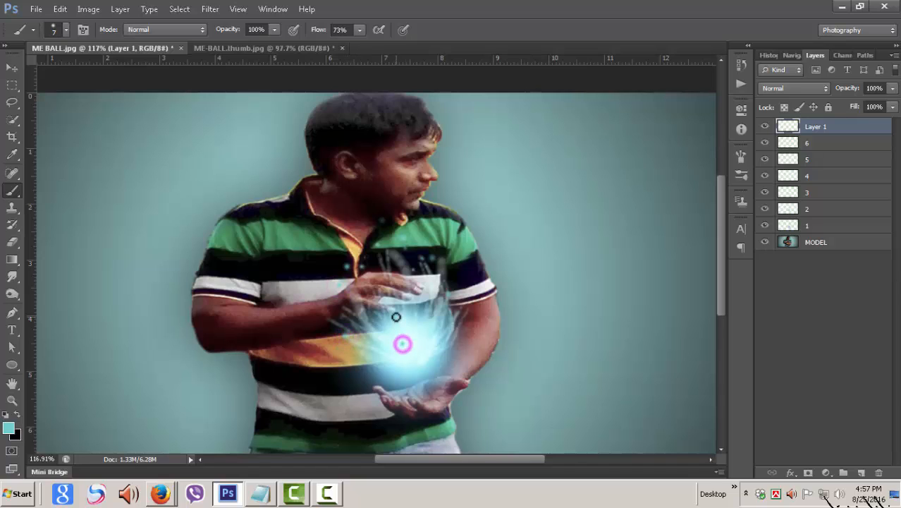
Step: Dot more sparks at the ball's upper edge, among the rays and on the shirt placket with varied brush sizes
{"action": "key", "text": "bracketright"}
{"action": "key", "text": "bracketright"}
{"action": "left_click", "coordinate": [401, 312]}
{"action": "left_click", "coordinate": [419, 271]}
{"action": "key", "text": "bracketright"}
{"action": "key", "text": "bracketright"}
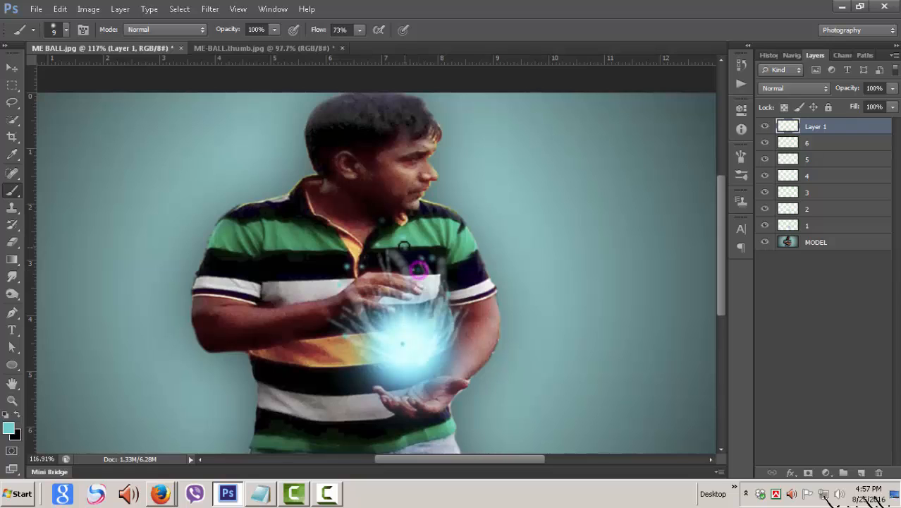
{"action": "left_click", "coordinate": [354, 244]}
{"action": "key", "text": "bracketright"}
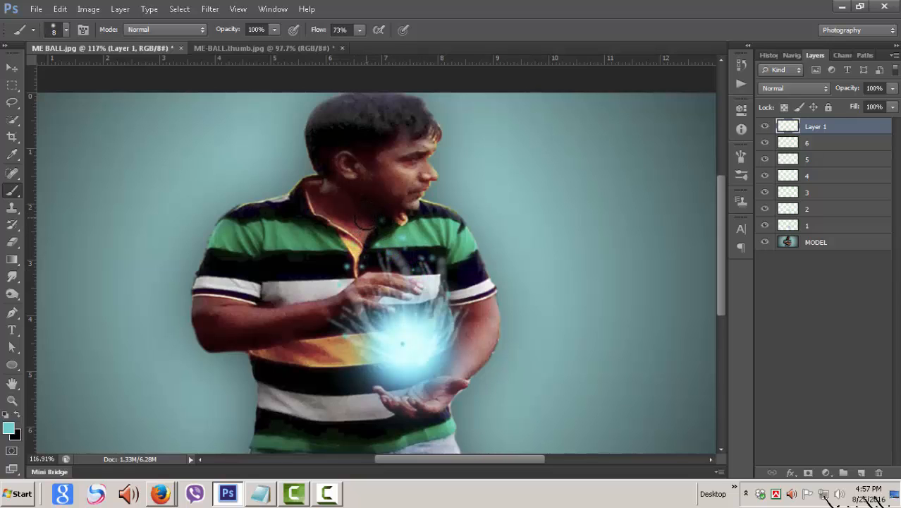
Step: Add teal sparks on the shirt's shoulder side and along the yellow stripe next to the ball
{"action": "key", "text": "bracketright"}
{"action": "key", "text": "bracketright"}
{"action": "left_click", "coordinate": [444, 249]}
{"action": "left_click", "coordinate": [366, 360]}
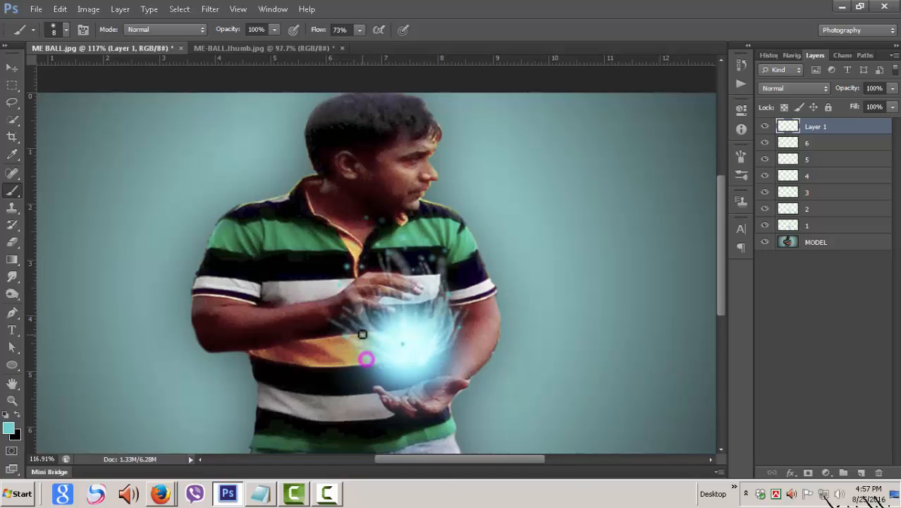
{"action": "left_click", "coordinate": [362, 333]}
Step: Finish the spark scatter with dabs near the shoulder, over the ball and on the yellow stripe, using 8 to 9 px brush sizes
{"action": "scroll", "coordinate": [608, 384], "scroll_direction": "down", "scroll_amount": 2}
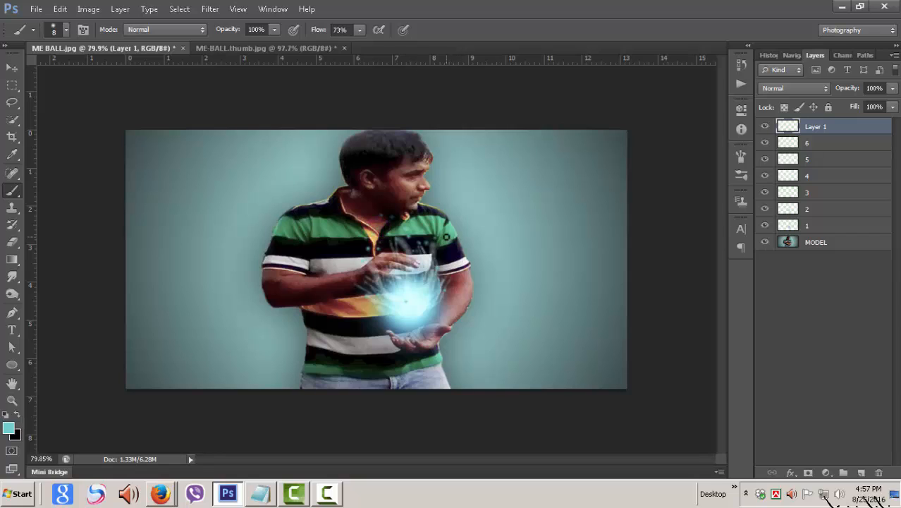
{"action": "left_click", "coordinate": [447, 236]}
{"action": "left_click", "coordinate": [398, 294]}
{"action": "key", "text": "bracketright"}
{"action": "key", "text": "bracketright"}
{"action": "key", "text": "bracketright"}
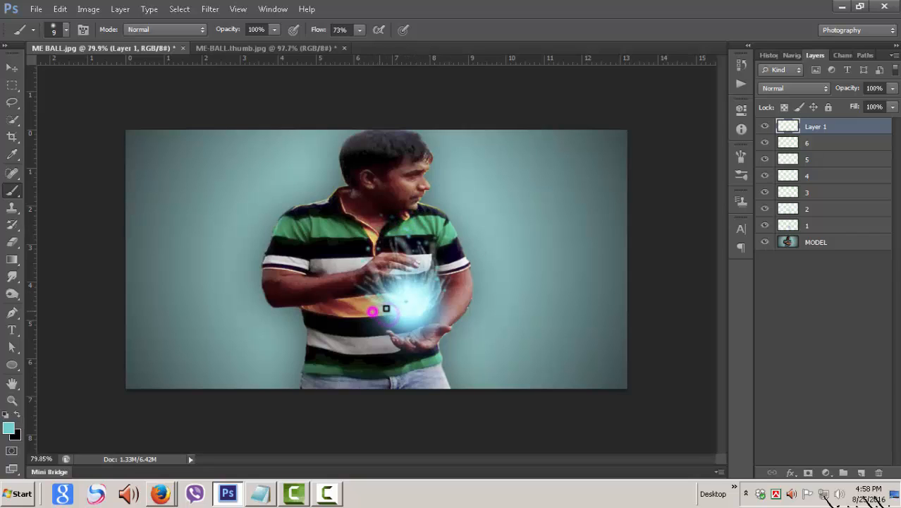
{"action": "key", "text": "bracketright"}
{"action": "key", "text": "bracketleft"}
{"action": "key", "text": "bracketleft"}
{"action": "scroll", "coordinate": [557, 243], "scroll_direction": "up", "scroll_amount": 3}
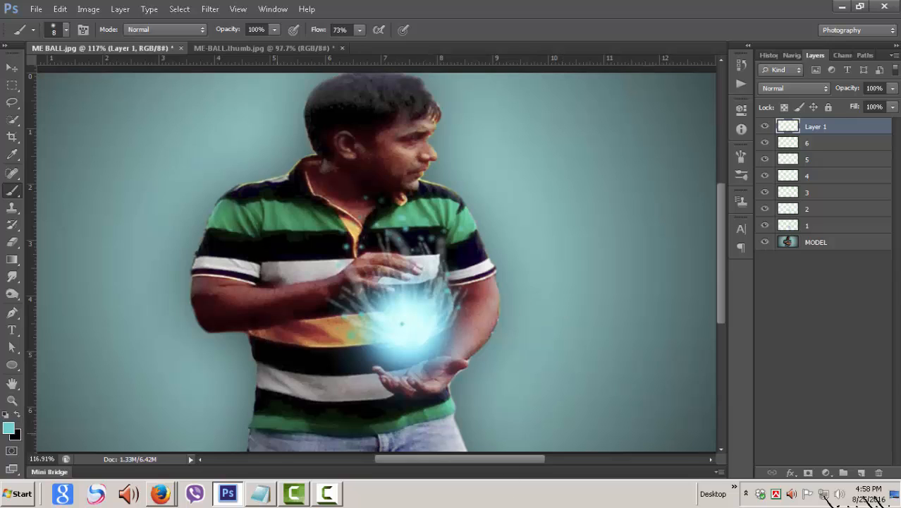
Step: Add another new layer on top and choose the Black, White preset for the Gradient tool
{"action": "left_click", "coordinate": [862, 473]}
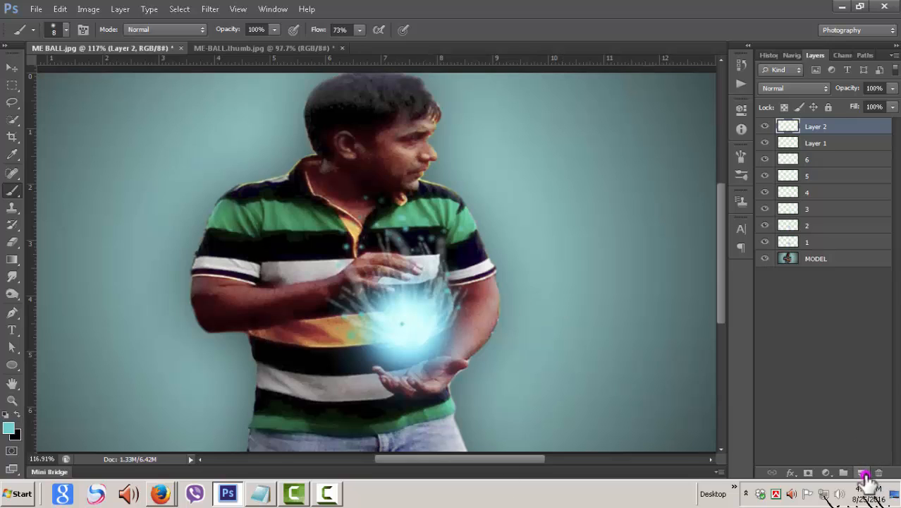
{"action": "left_click", "coordinate": [12, 259]}
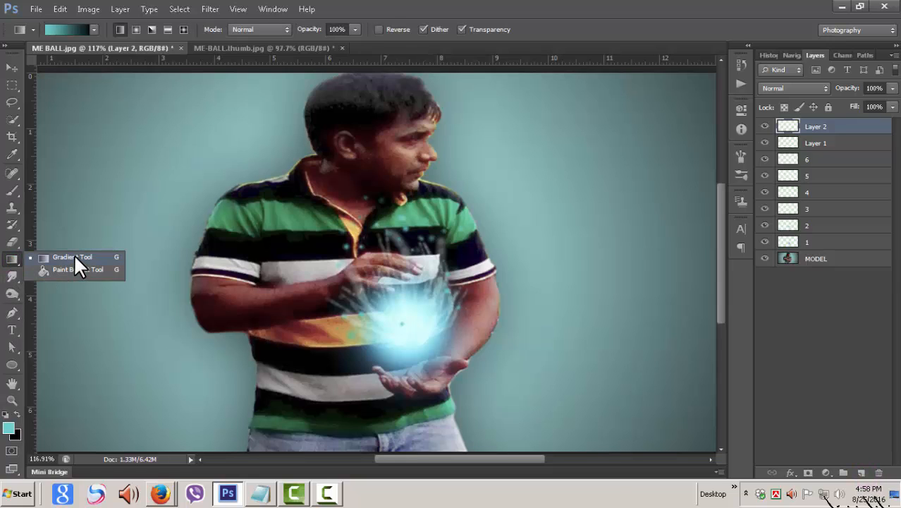
{"action": "left_click", "coordinate": [74, 257]}
{"action": "left_click", "coordinate": [73, 29]}
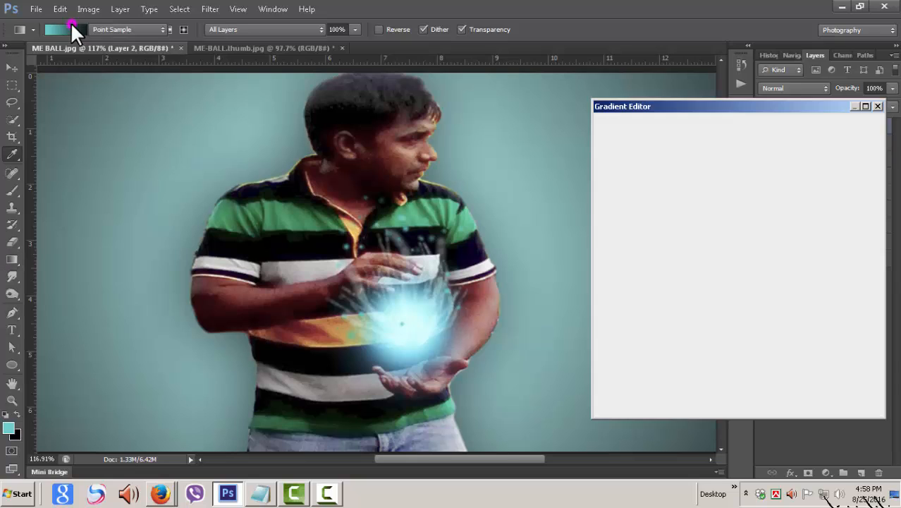
{"action": "left_click", "coordinate": [712, 162]}
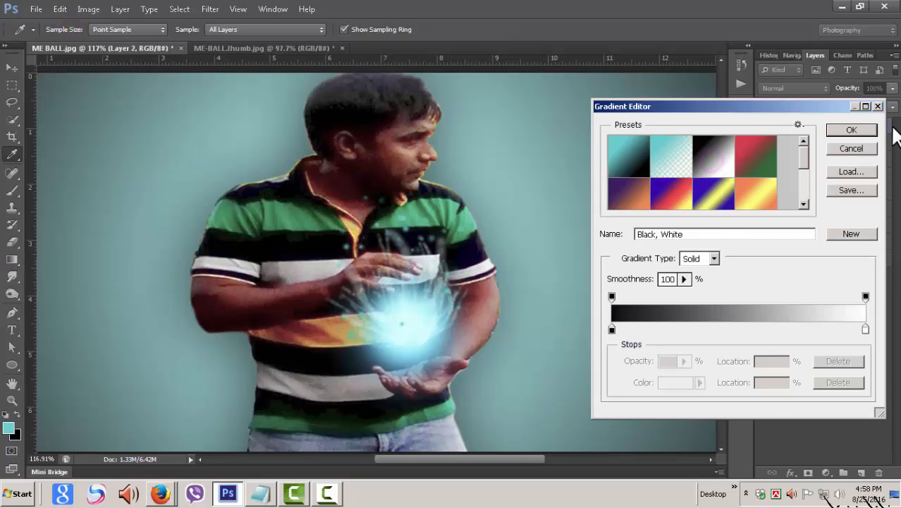
{"action": "left_click", "coordinate": [853, 132]}
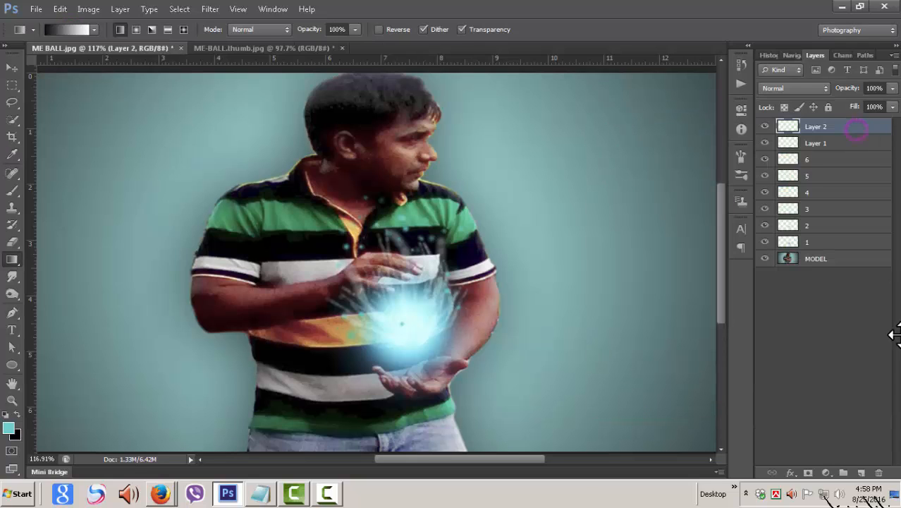
Step: Fill the new layer with a linear black-to-white gradient running diagonally from the image's upper-left to beyond its lower-right corner
{"action": "left_click", "coordinate": [121, 31]}
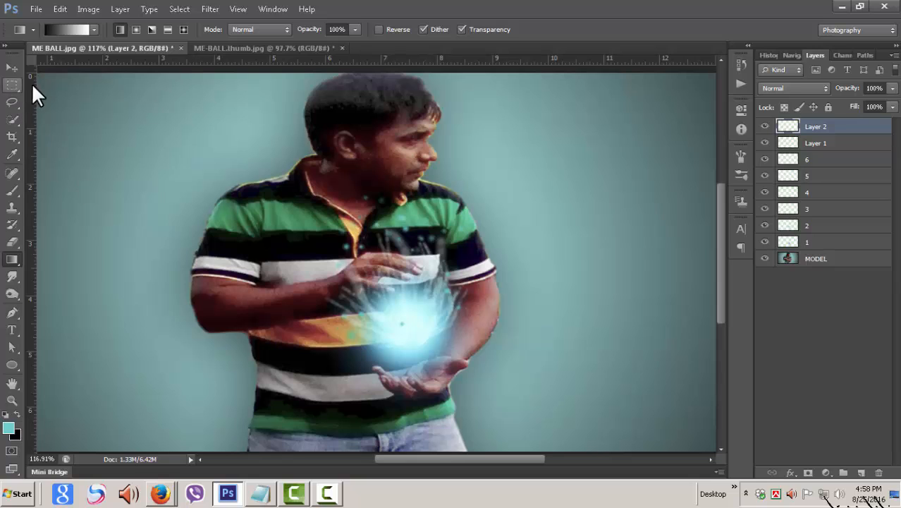
{"action": "scroll", "coordinate": [533, 359], "scroll_direction": "down", "scroll_amount": 2}
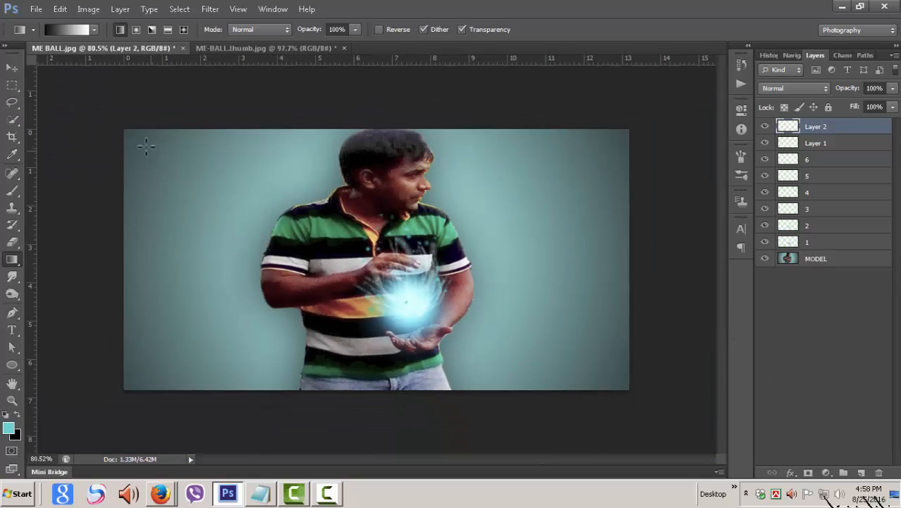
{"action": "left_click_drag", "start_coordinate": [165, 146], "coordinate": [667, 417]}
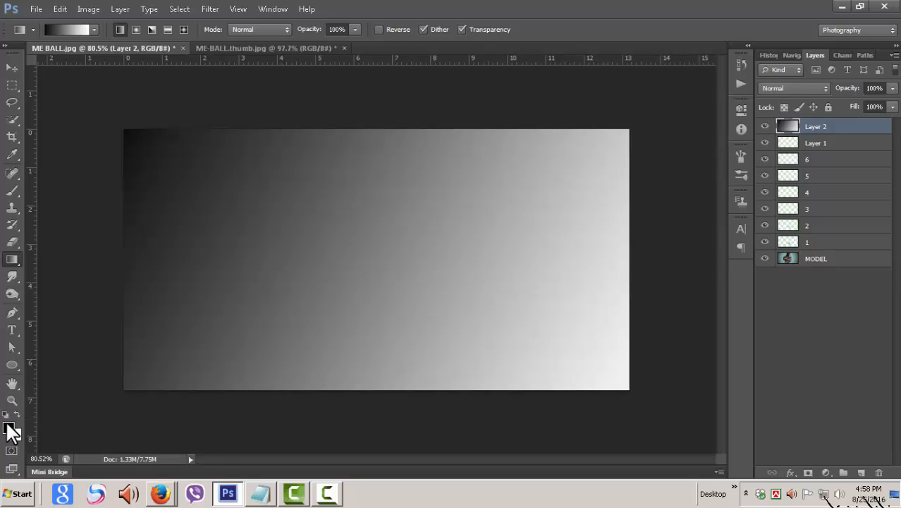
Step: Render Difference Clouds on the gradient layer
{"action": "left_click", "coordinate": [207, 8]}
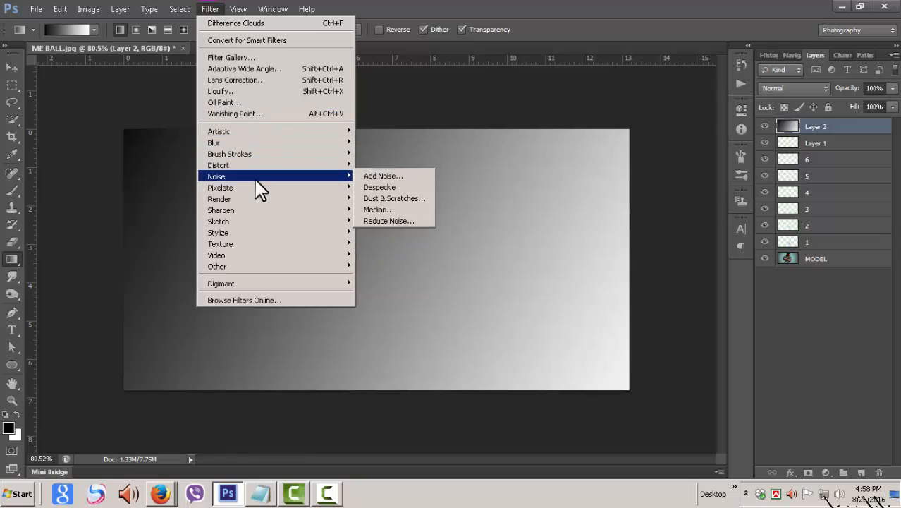
{"action": "mouse_move", "coordinate": [256, 189]}
{"action": "mouse_move", "coordinate": [260, 168]}
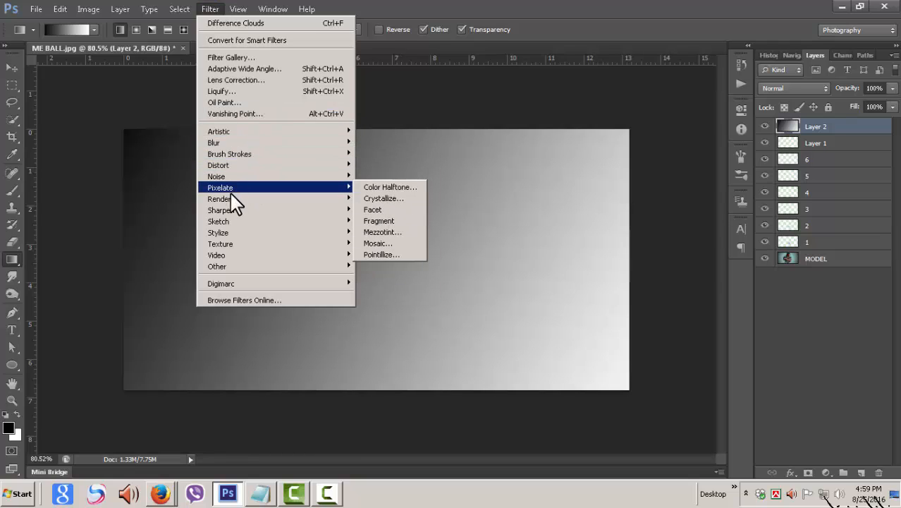
{"action": "mouse_move", "coordinate": [321, 200]}
{"action": "left_click", "coordinate": [400, 211]}
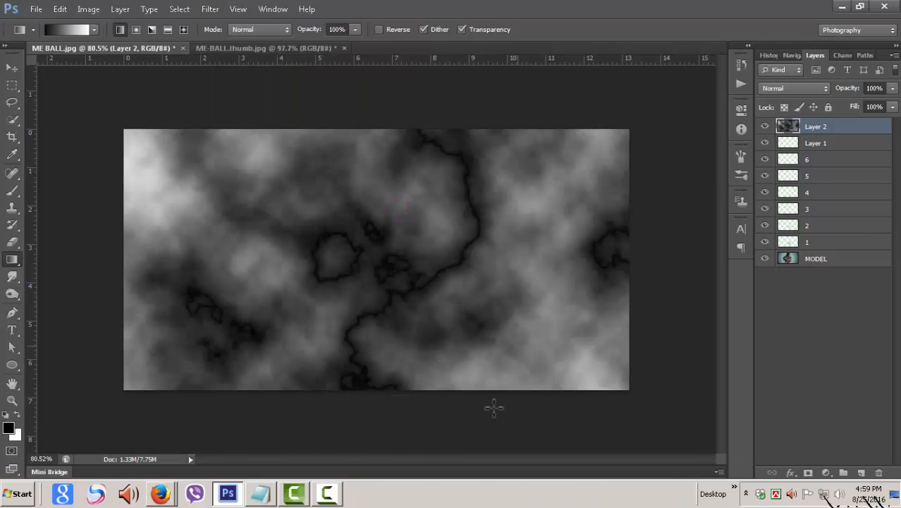
Step: Invert the colours of the clouds layer
{"action": "left_click", "coordinate": [89, 8]}
{"action": "mouse_move", "coordinate": [106, 40]}
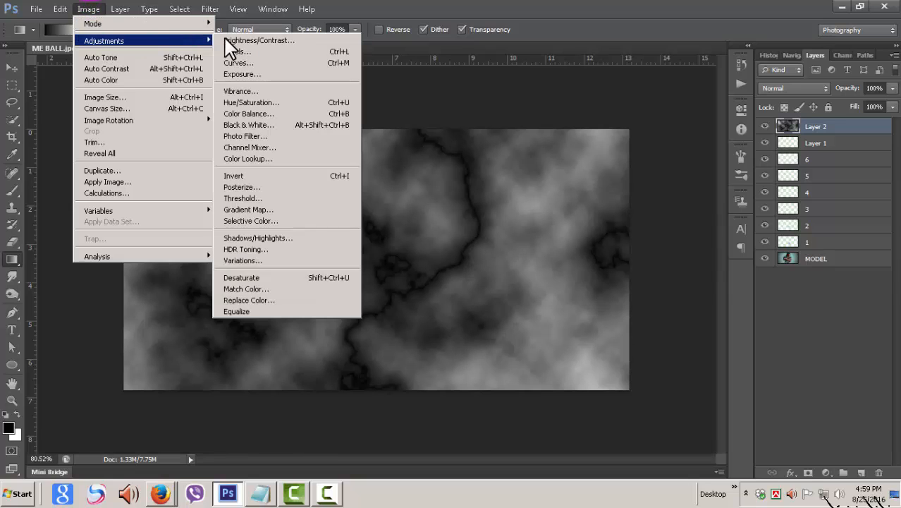
{"action": "left_click", "coordinate": [234, 175]}
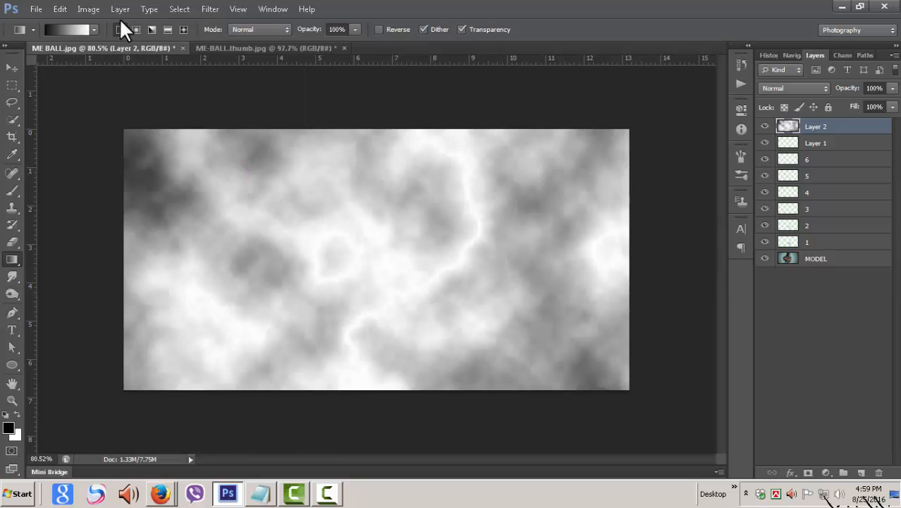
Step: Apply a Levels adjustment to the inverted clouds layer with input black 245, midtone 0.16 and white 255
{"action": "left_click", "coordinate": [90, 8]}
{"action": "mouse_move", "coordinate": [104, 40]}
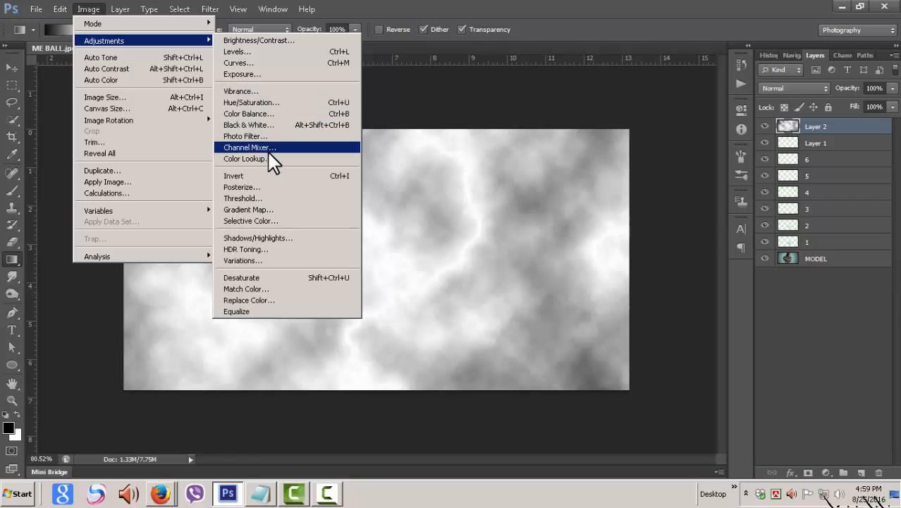
{"action": "left_click", "coordinate": [243, 52]}
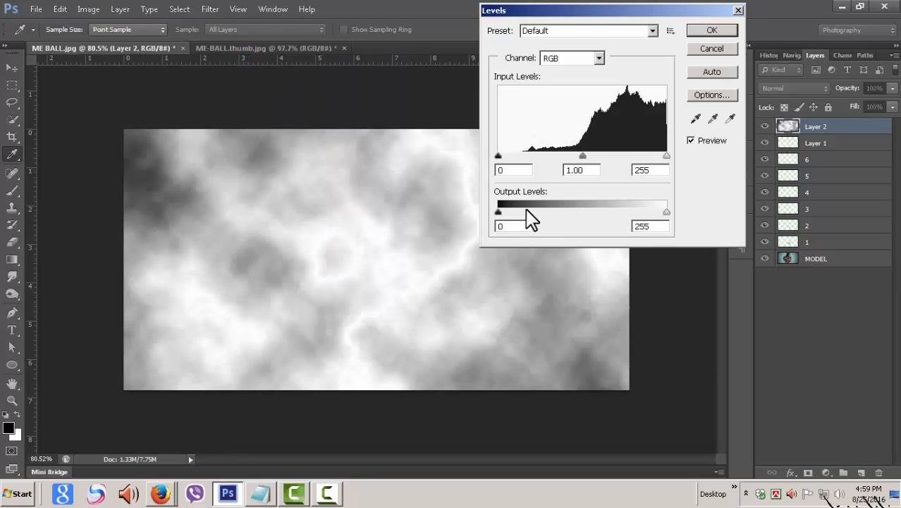
{"action": "left_click_drag", "start_coordinate": [499, 155], "coordinate": [594, 158]}
{"action": "mouse_move", "coordinate": [645, 156]}
{"action": "left_mouse_down"}
{"action": "mouse_move", "coordinate": [666, 157]}
{"action": "mouse_move", "coordinate": [633, 155]}
{"action": "mouse_move", "coordinate": [660, 156]}
{"action": "left_mouse_up"}
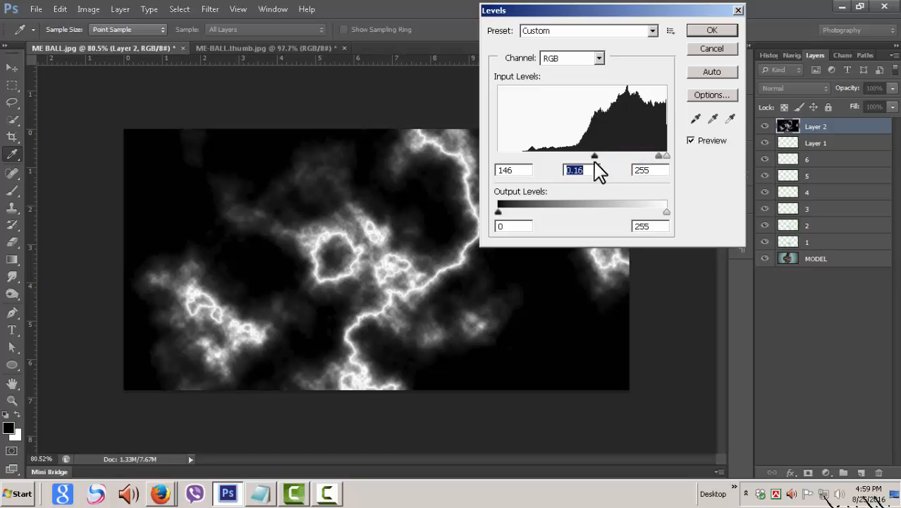
{"action": "left_click_drag", "start_coordinate": [595, 155], "coordinate": [657, 159]}
{"action": "left_click_drag", "start_coordinate": [588, 10], "coordinate": [649, 10]}
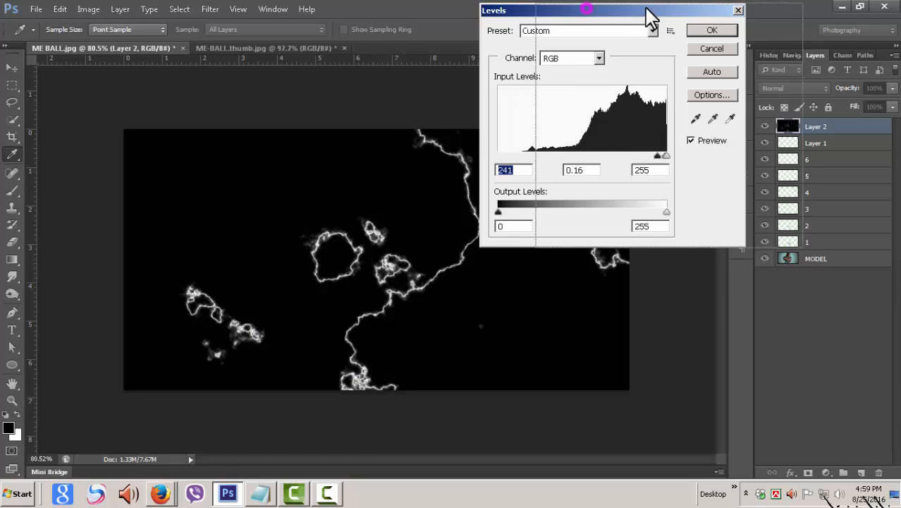
{"action": "mouse_move", "coordinate": [561, 211]}
{"action": "left_mouse_down"}
{"action": "mouse_move", "coordinate": [571, 211]}
{"action": "mouse_move", "coordinate": [560, 211]}
{"action": "left_mouse_up"}
{"action": "left_click_drag", "start_coordinate": [719, 156], "coordinate": [722, 156]}
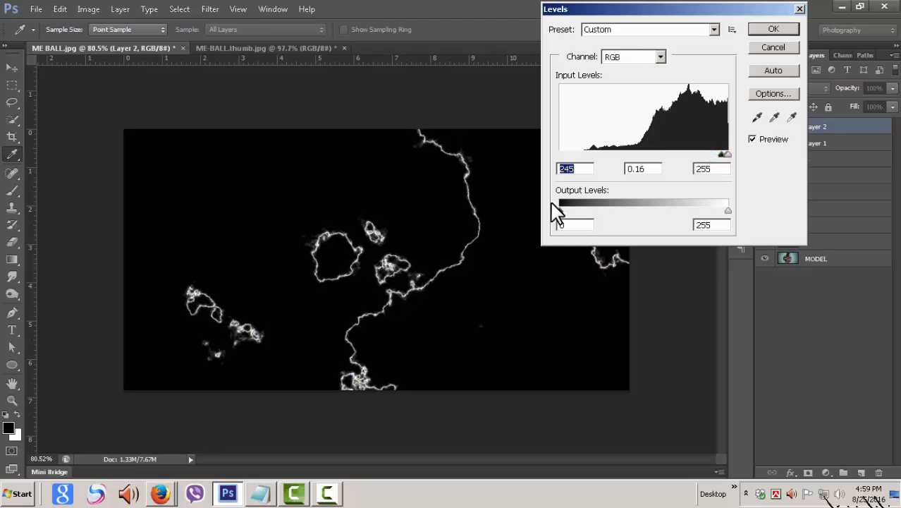
{"action": "left_click", "coordinate": [775, 28]}
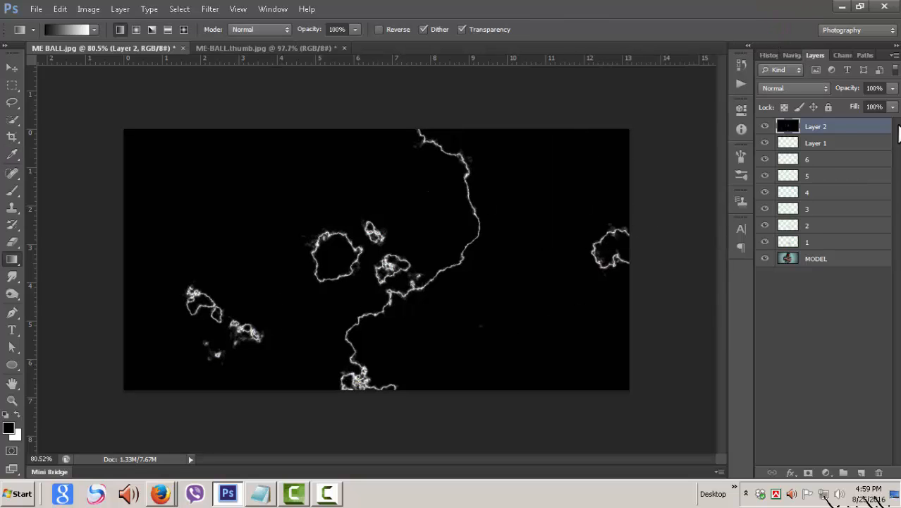
Step: Set the lightning layer's blend mode to Screen
{"action": "left_click", "coordinate": [795, 88]}
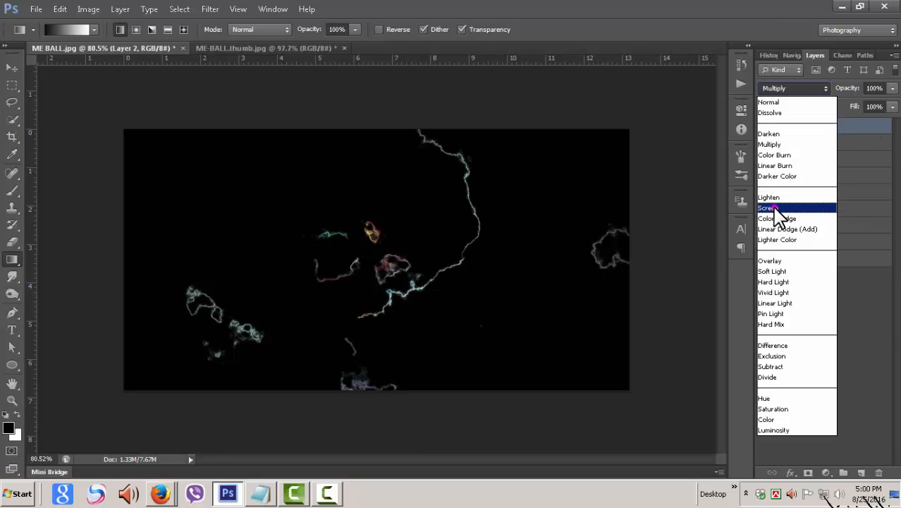
{"action": "left_click", "coordinate": [774, 207]}
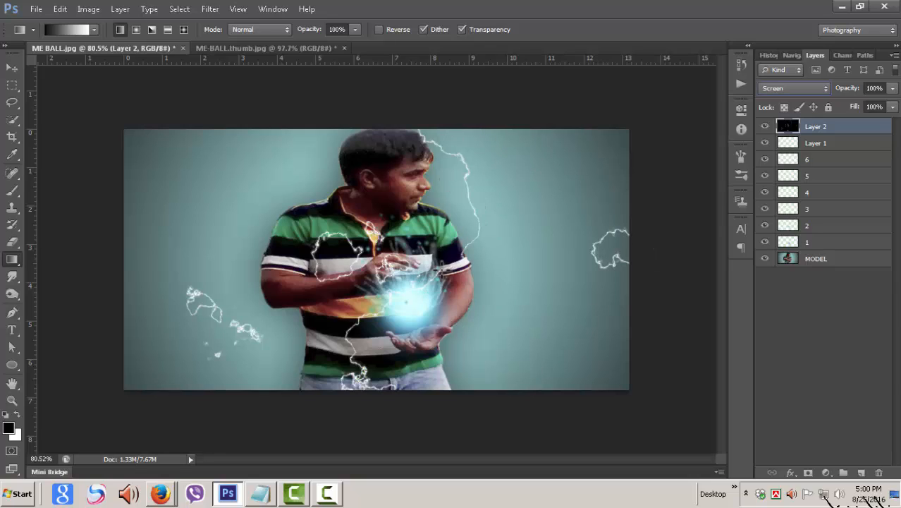
Step: Erase small gaps in the lightning with the 13 px Eraser to split the bolts into separate segments
{"action": "left_click", "coordinate": [15, 240]}
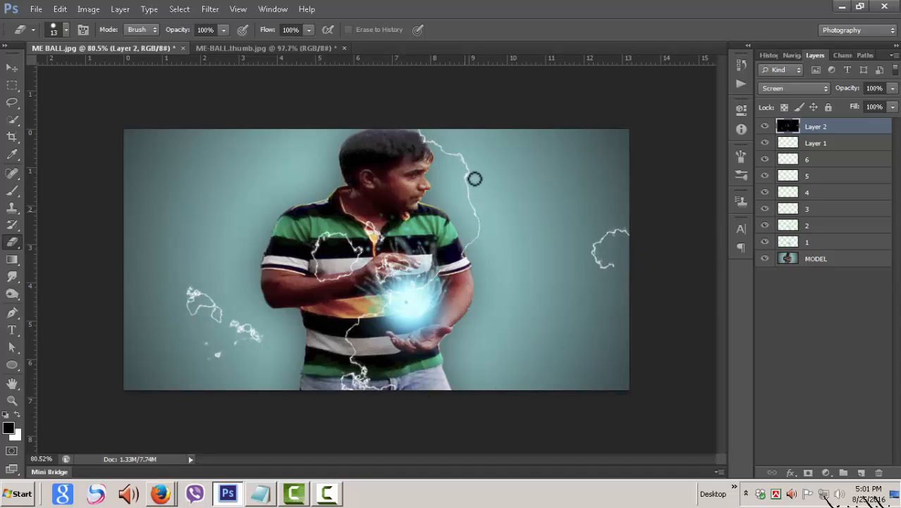
{"action": "left_click_drag", "start_coordinate": [469, 179], "coordinate": [457, 176]}
{"action": "left_click", "coordinate": [342, 250]}
{"action": "scroll", "coordinate": [396, 320], "scroll_direction": "down", "scroll_amount": 1}
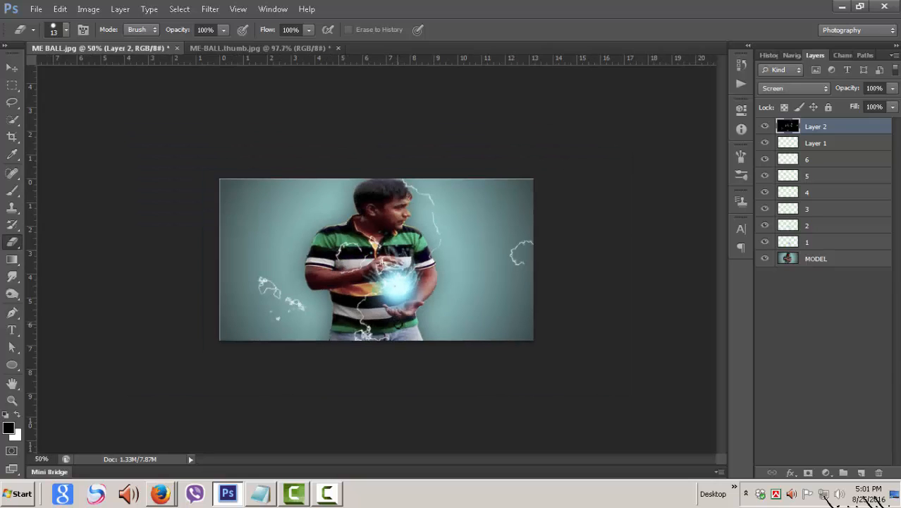
{"action": "scroll", "coordinate": [396, 320], "scroll_direction": "up", "scroll_amount": 4}
{"action": "scroll", "coordinate": [402, 309], "scroll_direction": "down", "scroll_amount": 1}
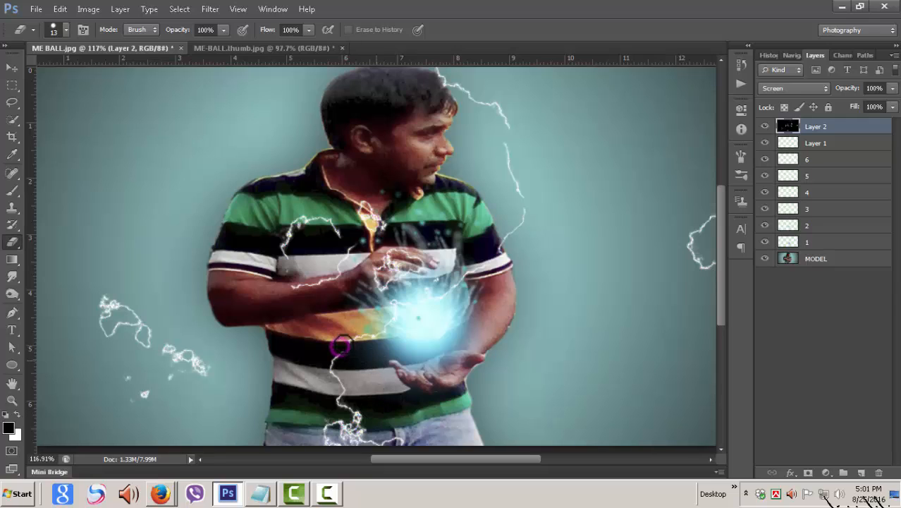
{"action": "left_click", "coordinate": [419, 297]}
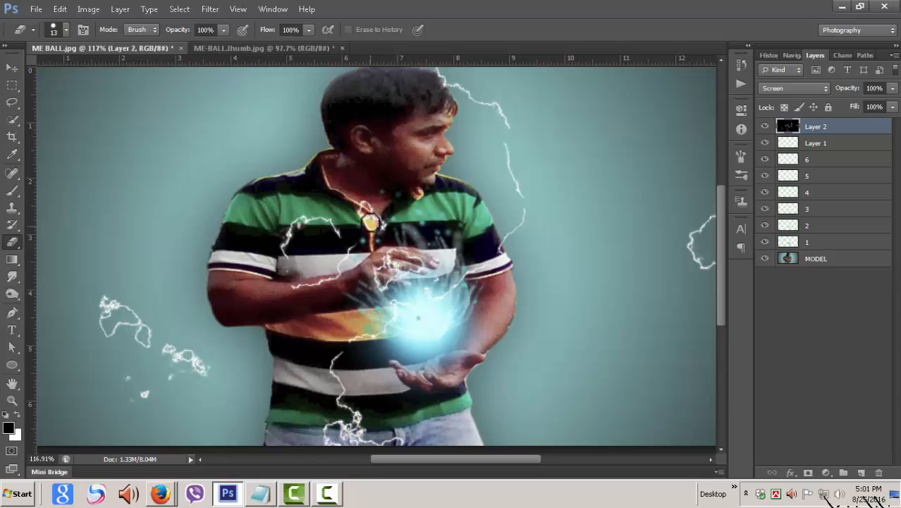
Step: Cut the short lightning segment beside the man's upper arm from Layer 2 onto its own layer and hide that layer
{"action": "left_click", "coordinate": [10, 84]}
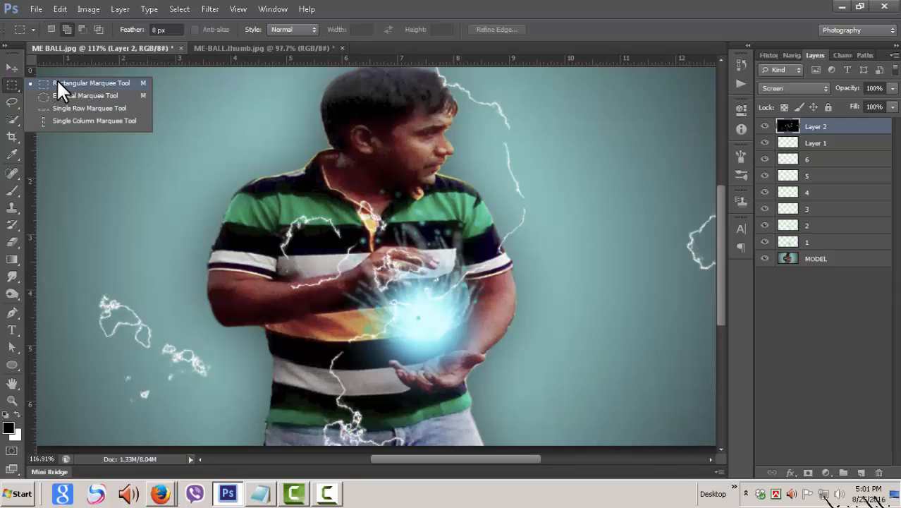
{"action": "left_click", "coordinate": [58, 83]}
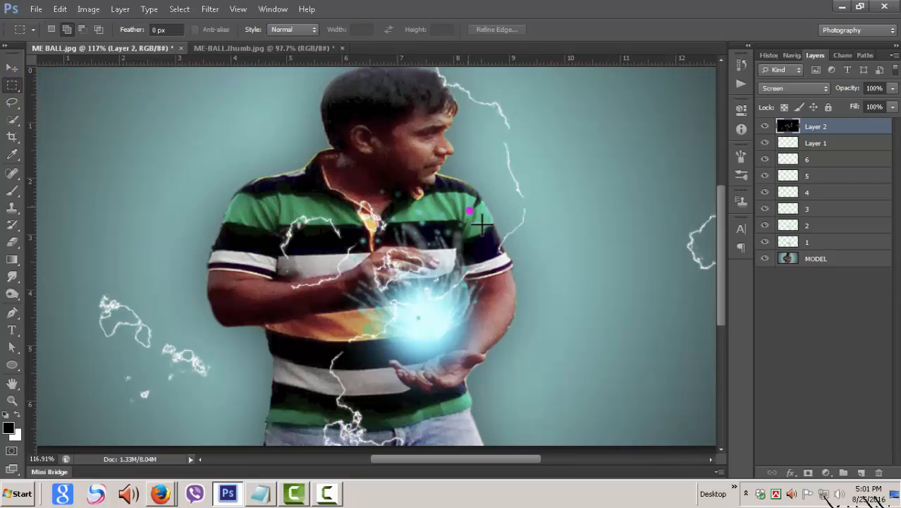
{"action": "left_click_drag", "start_coordinate": [482, 224], "coordinate": [547, 259]}
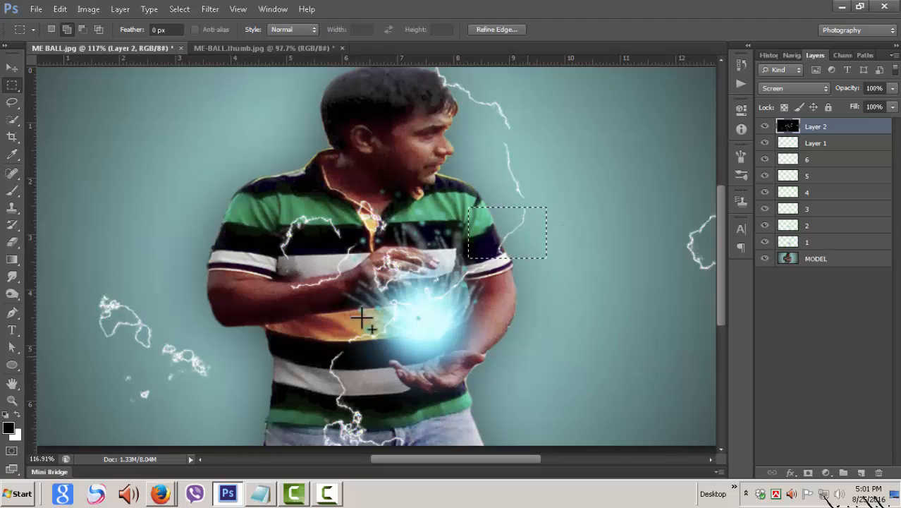
{"action": "right_click", "coordinate": [527, 232]}
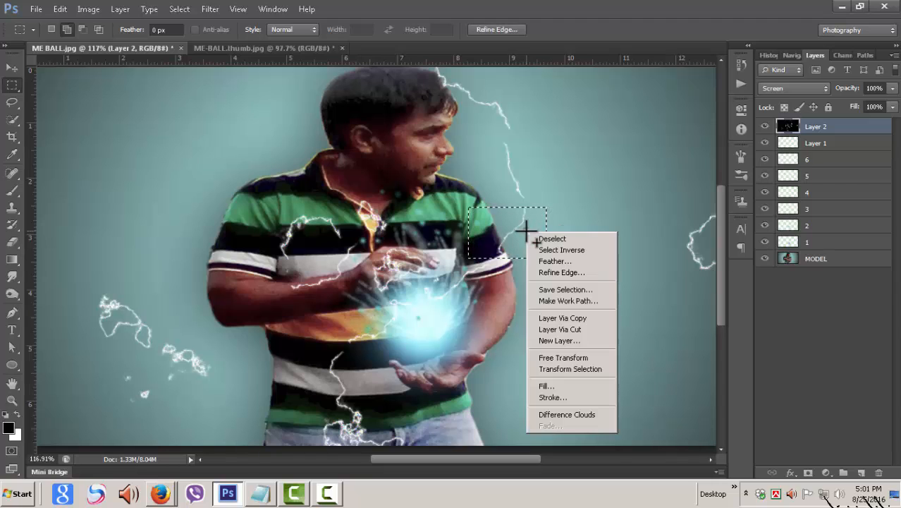
{"action": "left_click", "coordinate": [583, 326]}
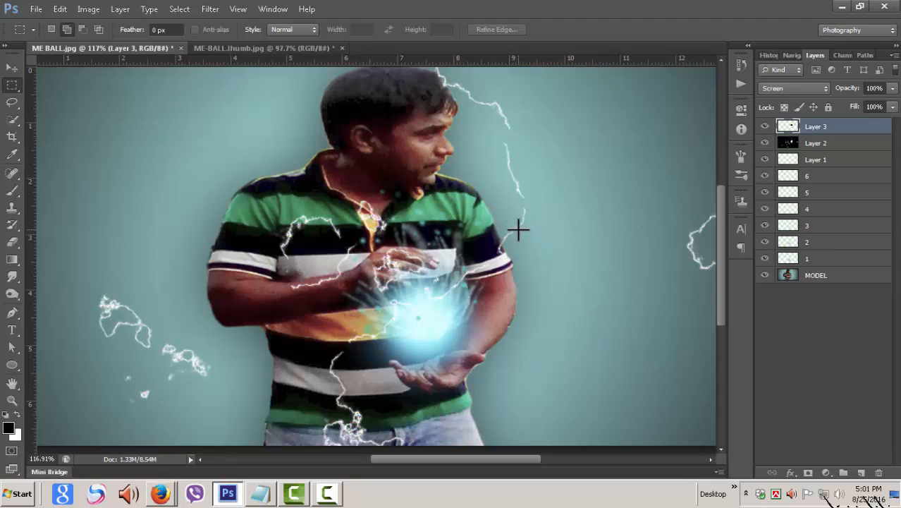
{"action": "left_click", "coordinate": [764, 126]}
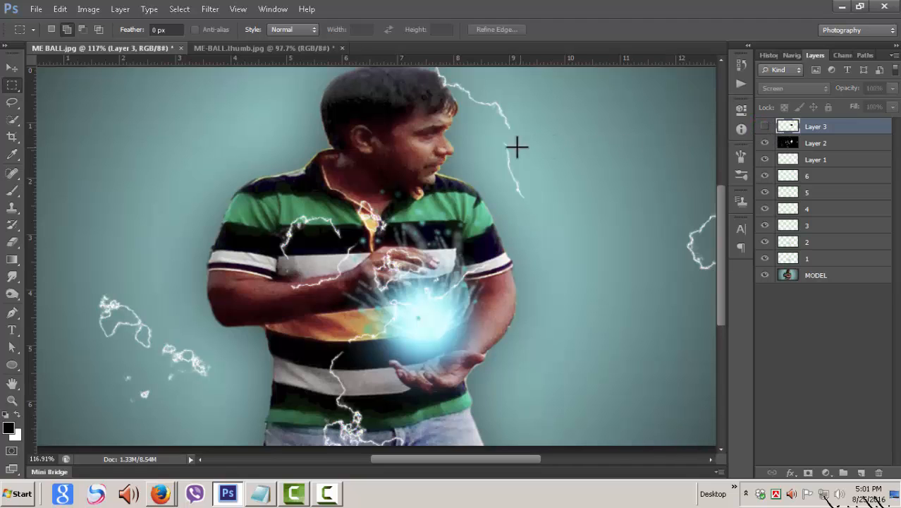
{"action": "left_click_drag", "start_coordinate": [475, 142], "coordinate": [568, 208]}
{"action": "right_click", "coordinate": [526, 170]}
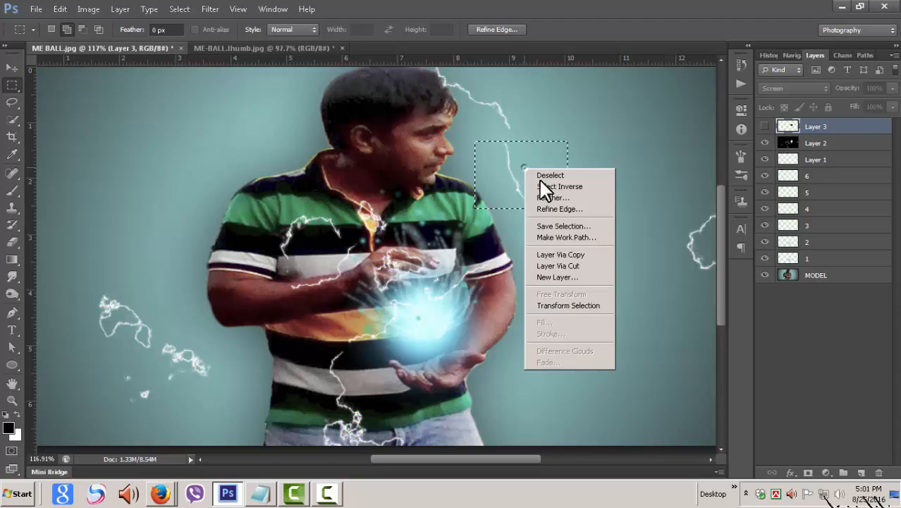
{"action": "left_click", "coordinate": [574, 266]}
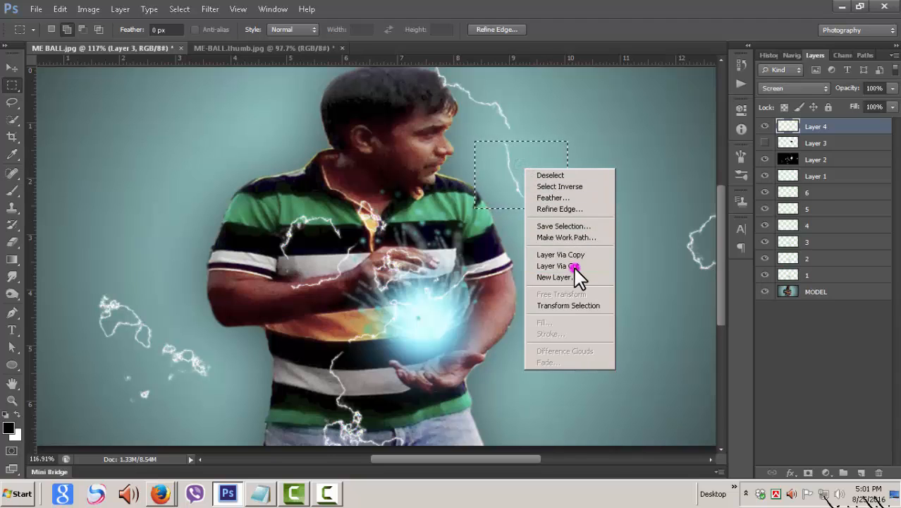
{"action": "left_click", "coordinate": [764, 126]}
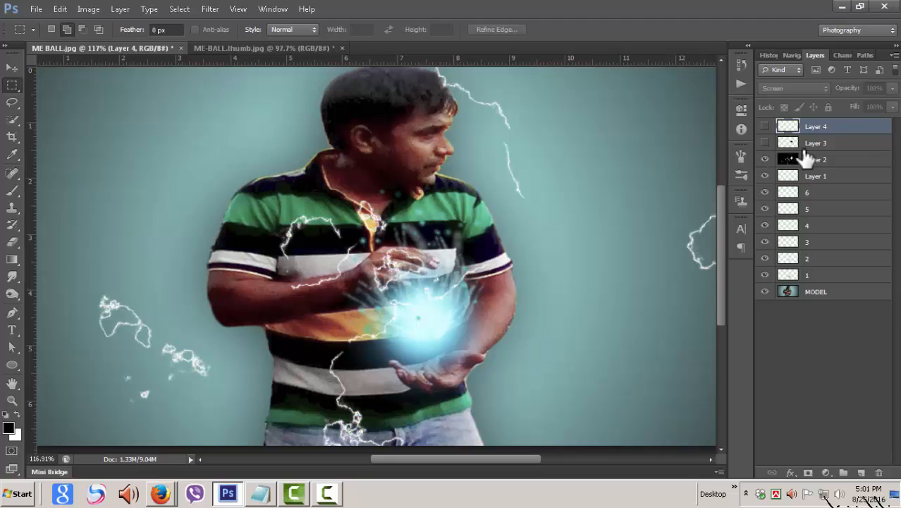
{"action": "key", "text": "ctrl+z"}
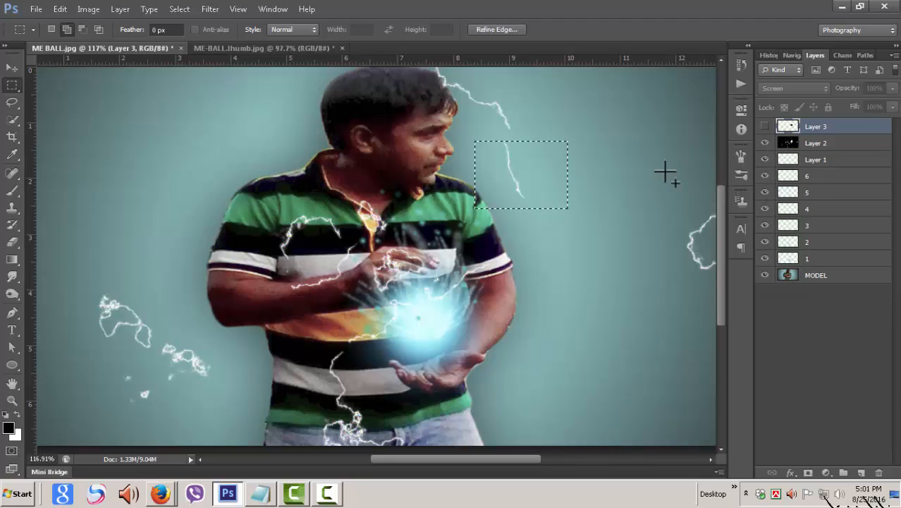
{"action": "right_click", "coordinate": [510, 168]}
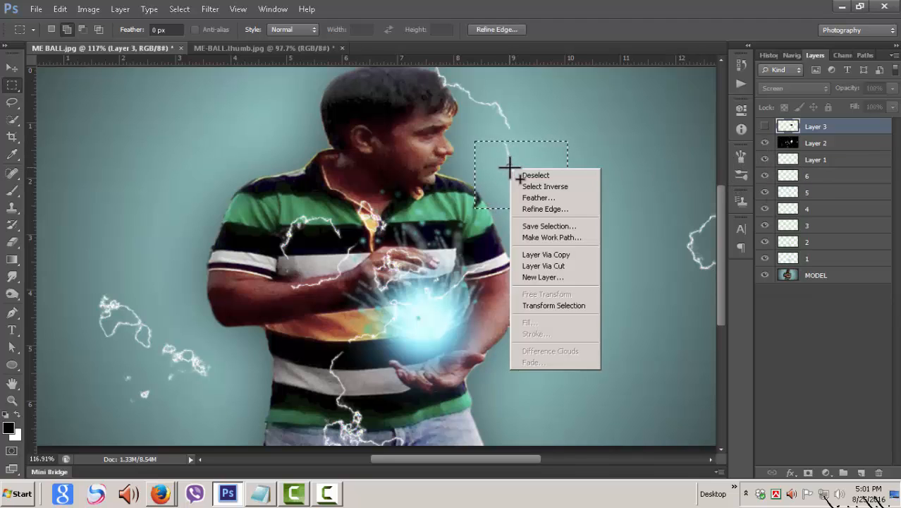
{"action": "left_click", "coordinate": [566, 266]}
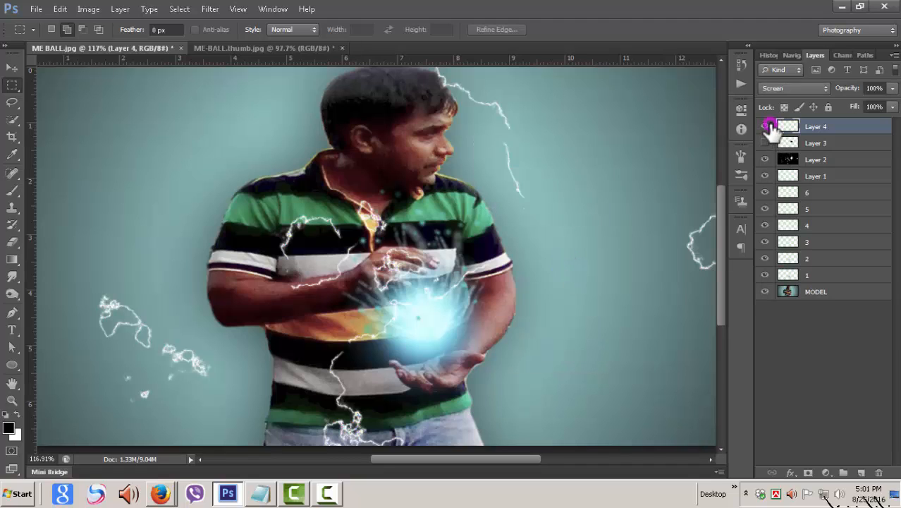
{"action": "left_click", "coordinate": [765, 144]}
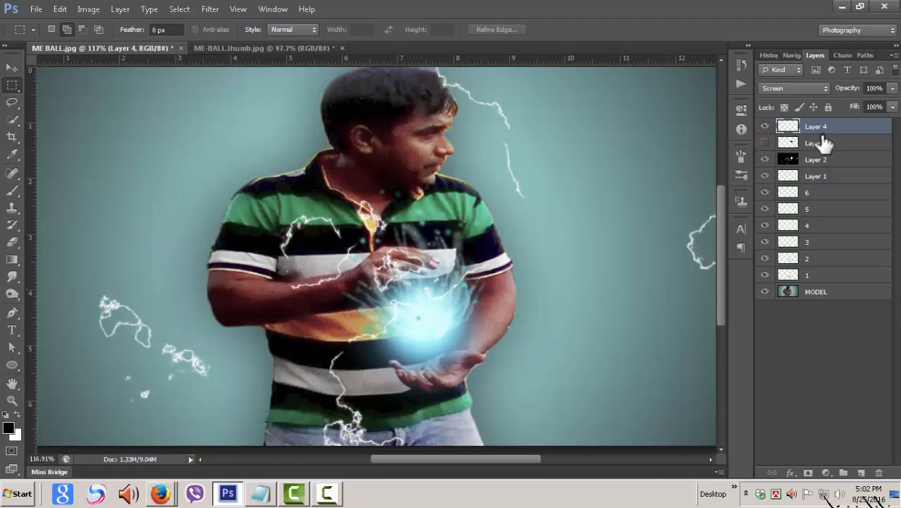
{"action": "left_click", "coordinate": [880, 474]}
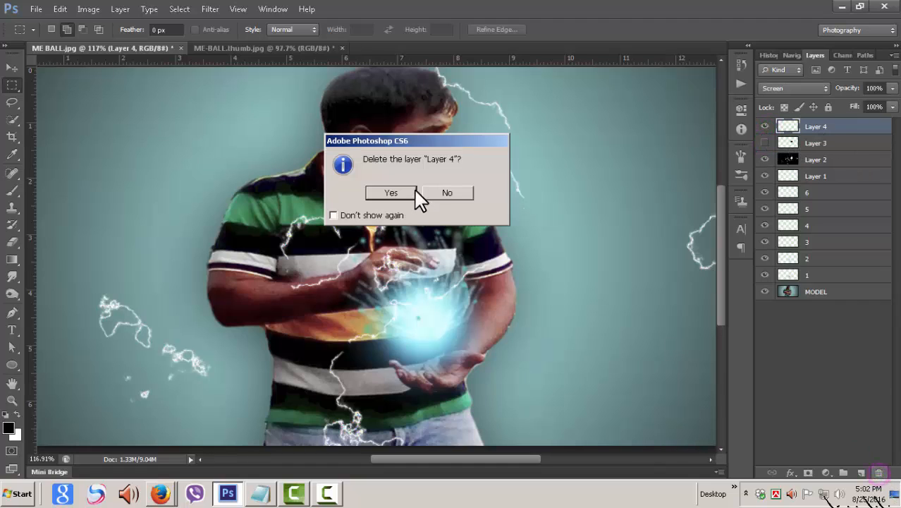
{"action": "left_click", "coordinate": [416, 195]}
Step: Identify the layer holding the scattered dots by toggling its visibility, and rename Layer 1 as buble
{"action": "left_click", "coordinate": [839, 143]}
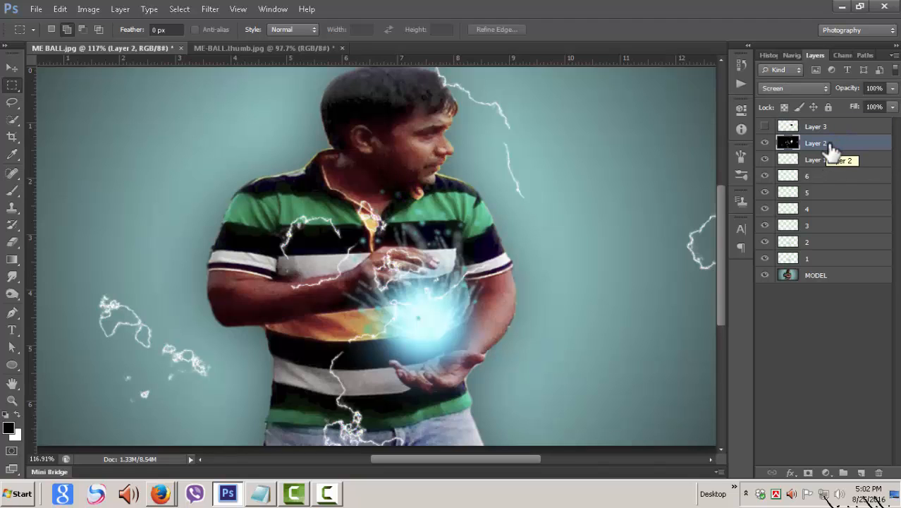
{"action": "left_click", "coordinate": [764, 161]}
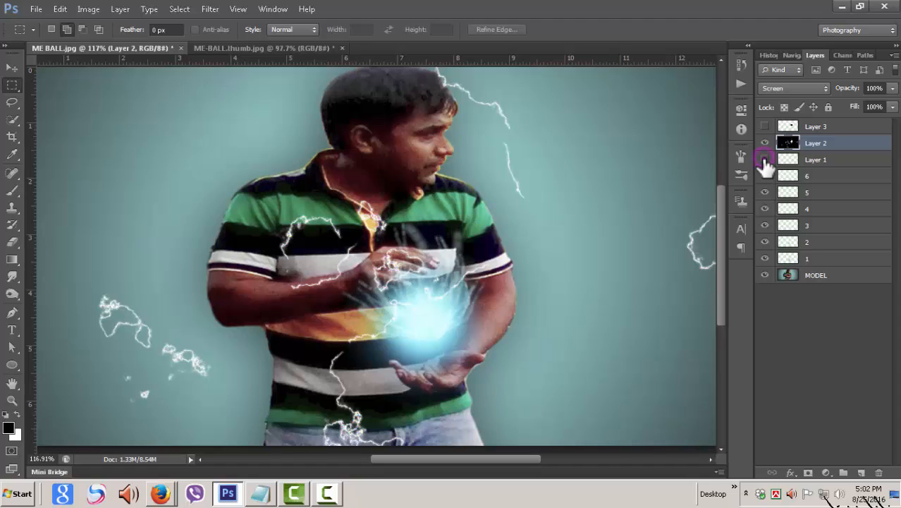
{"action": "double_click", "coordinate": [816, 160]}
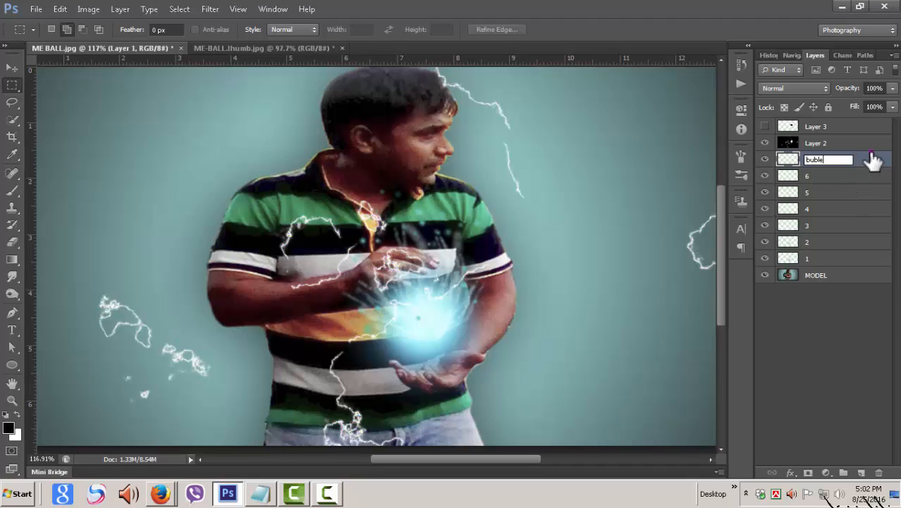
{"action": "key", "text": "Return"}
Step: Rename the lightning layer, Layer 2, as spark
{"action": "left_click", "coordinate": [843, 143]}
{"action": "double_click", "coordinate": [843, 143]}
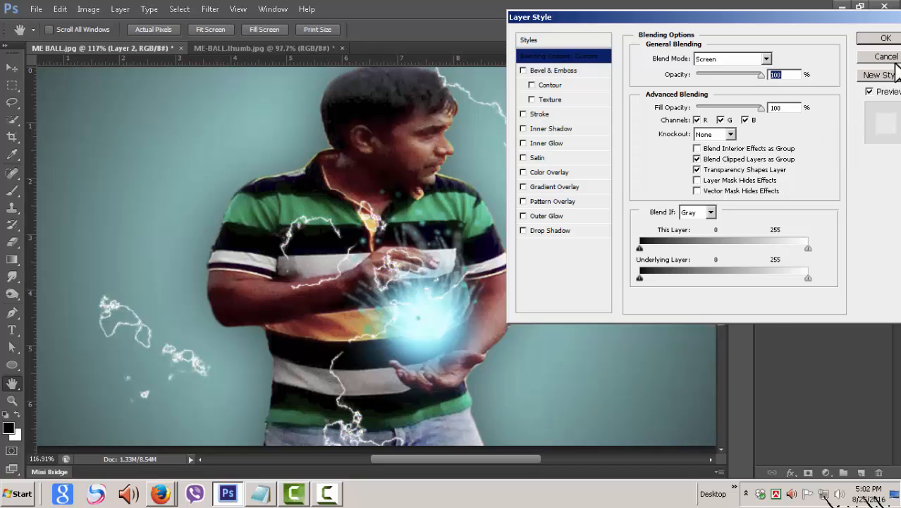
{"action": "left_click", "coordinate": [891, 57]}
{"action": "double_click", "coordinate": [817, 143]}
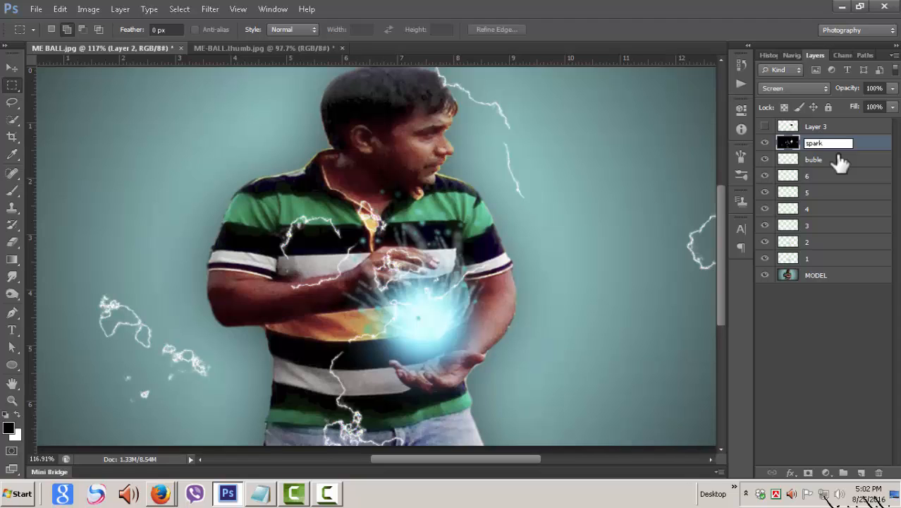
{"action": "left_click", "coordinate": [885, 142]}
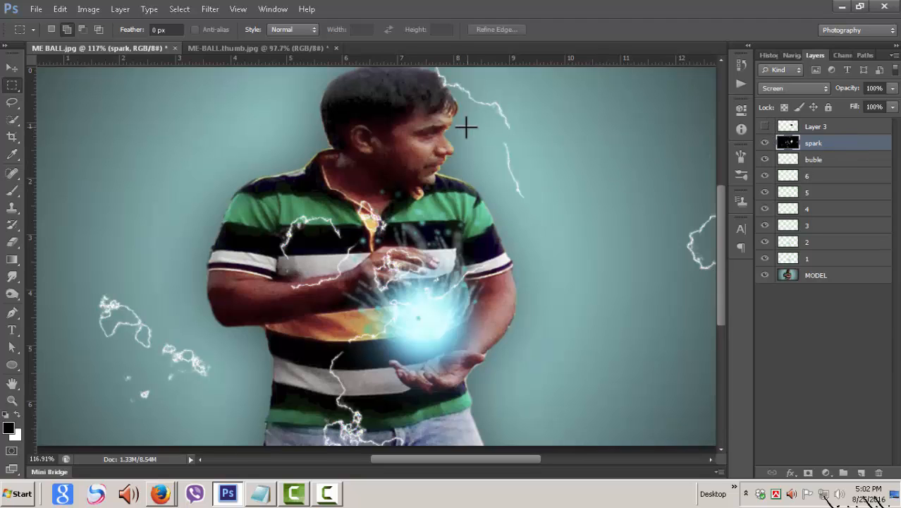
Step: Select the lightning segment above the man's shoulder with a rectangular marquee and cut it from spark onto its own layer
{"action": "left_click_drag", "start_coordinate": [470, 140], "coordinate": [560, 219]}
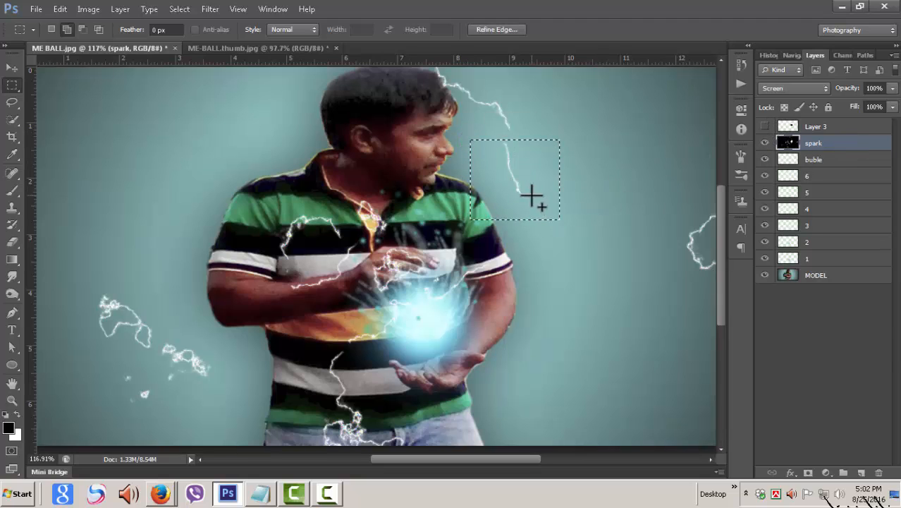
{"action": "right_click", "coordinate": [529, 191]}
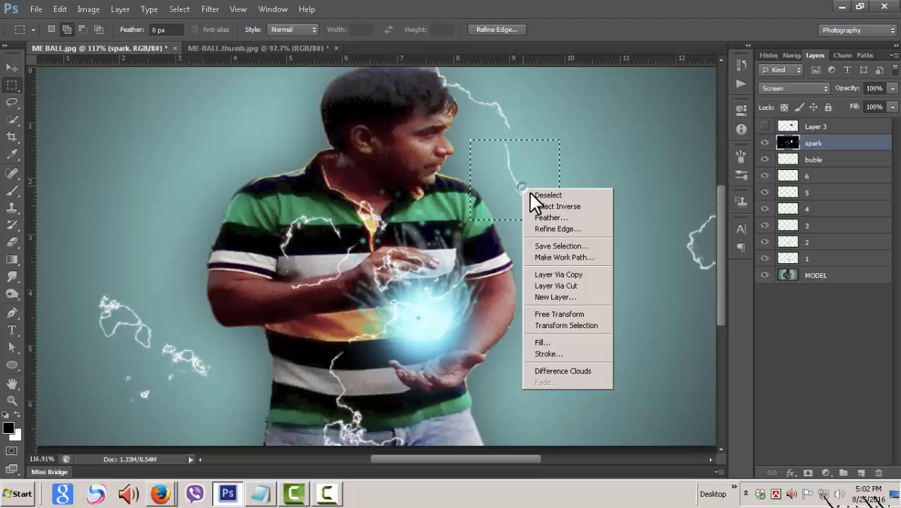
{"action": "left_click", "coordinate": [575, 286]}
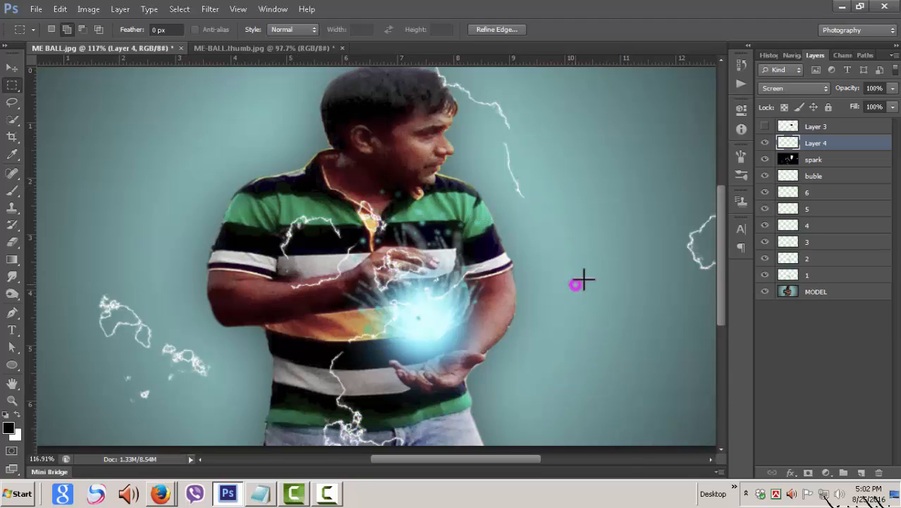
Step: Hide Layer 4, and cut the lightning segment beside the man's head from spark onto its own hidden layer
{"action": "left_click", "coordinate": [766, 143]}
{"action": "left_click", "coordinate": [842, 161]}
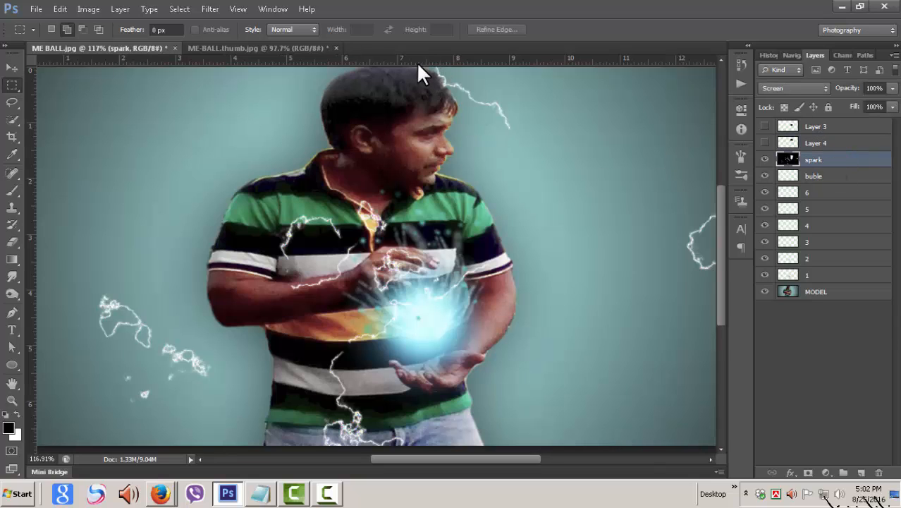
{"action": "scroll", "coordinate": [577, 192], "scroll_direction": "up", "scroll_amount": 1}
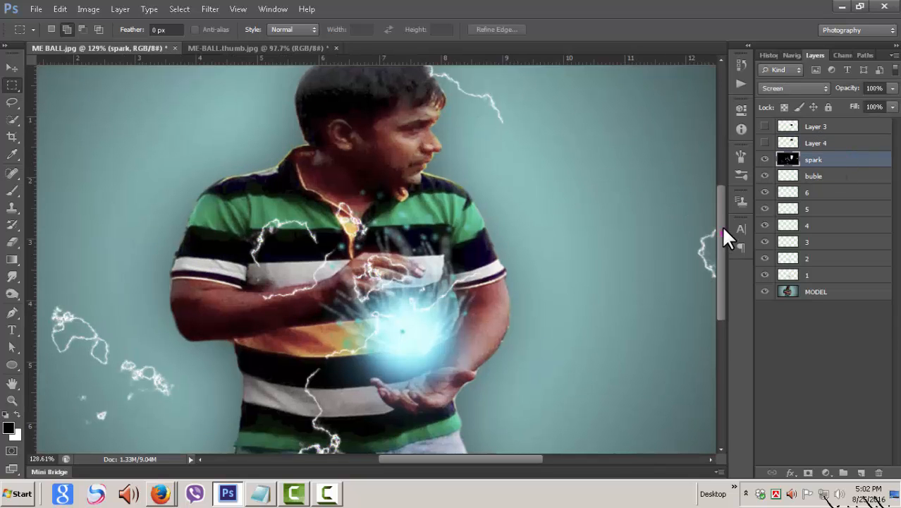
{"action": "scroll", "coordinate": [723, 229], "scroll_direction": "up", "scroll_amount": 3}
{"action": "left_click_drag", "start_coordinate": [387, 111], "coordinate": [543, 216]}
{"action": "right_click", "coordinate": [479, 182]}
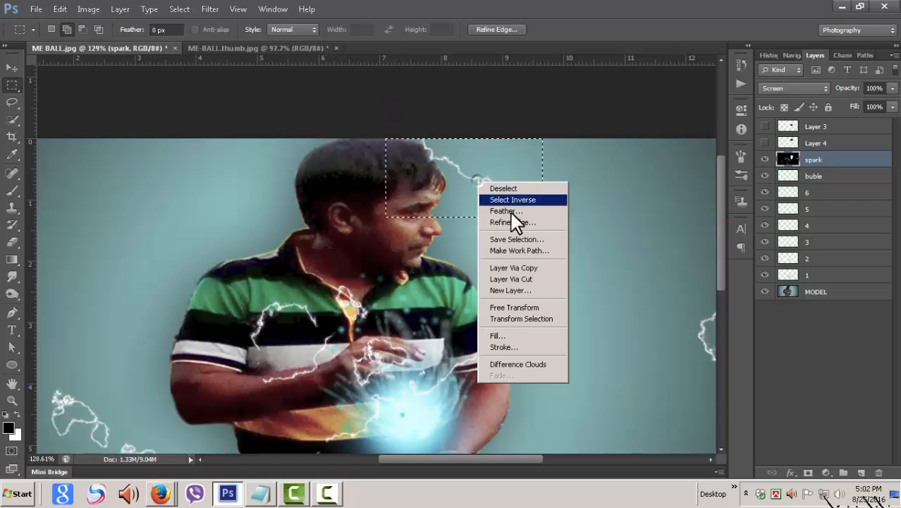
{"action": "left_click", "coordinate": [534, 280]}
{"action": "left_click", "coordinate": [765, 159]}
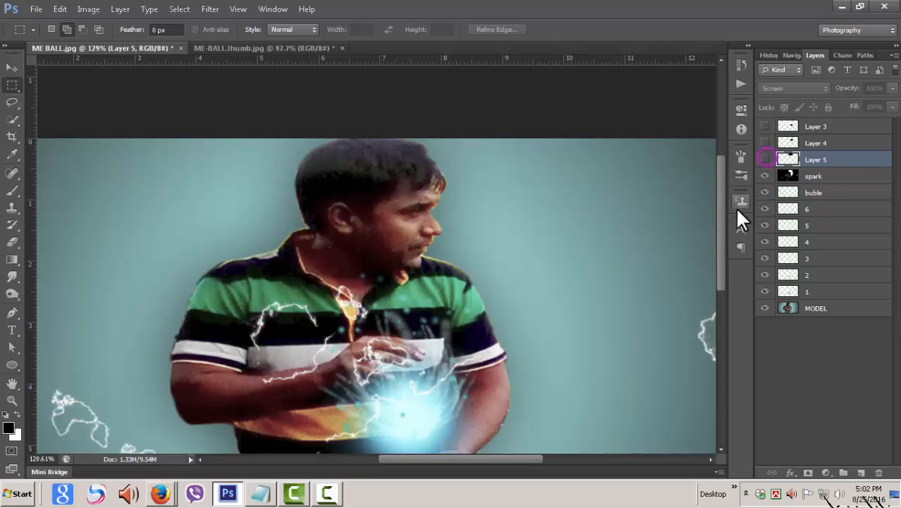
Step: Cut the lightning arc on the chest of the striped shirt from spark onto its own layer and hide that layer
{"action": "left_click_drag", "start_coordinate": [723, 268], "coordinate": [724, 316]}
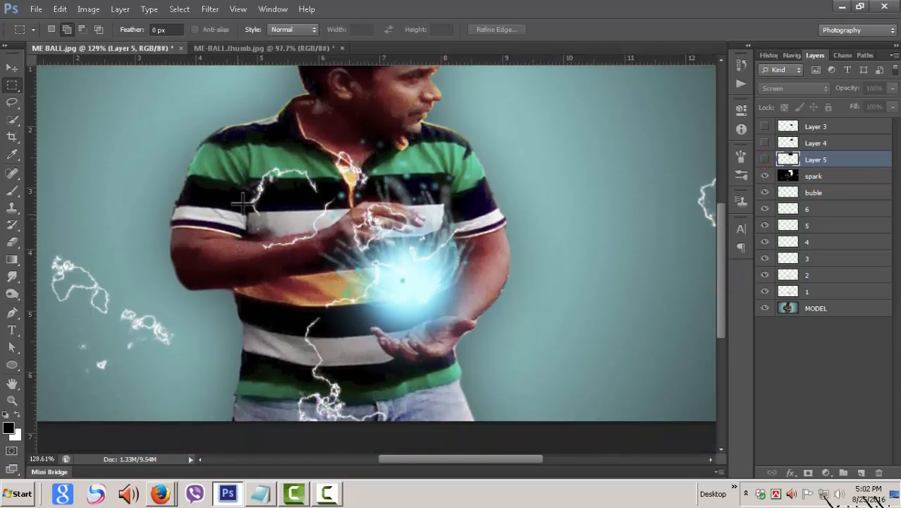
{"action": "left_click_drag", "start_coordinate": [221, 148], "coordinate": [319, 214]}
{"action": "right_click", "coordinate": [272, 191]}
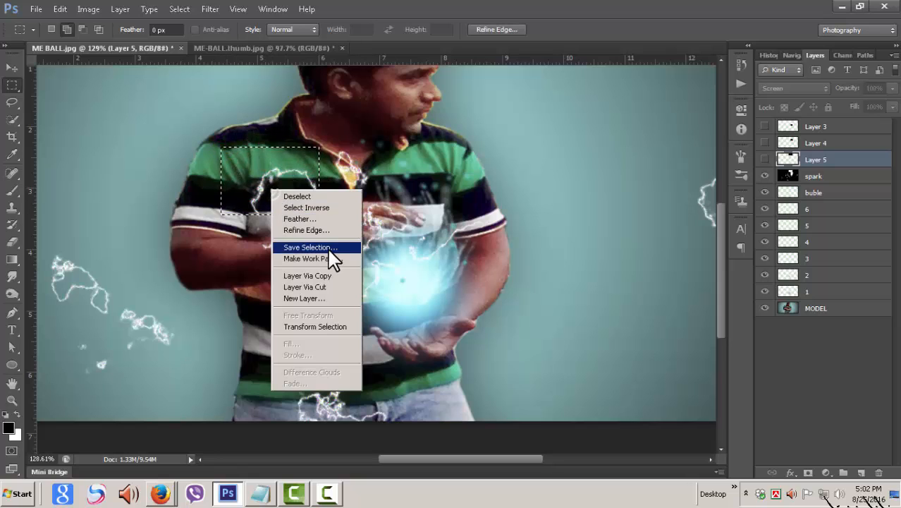
{"action": "left_click", "coordinate": [330, 287]}
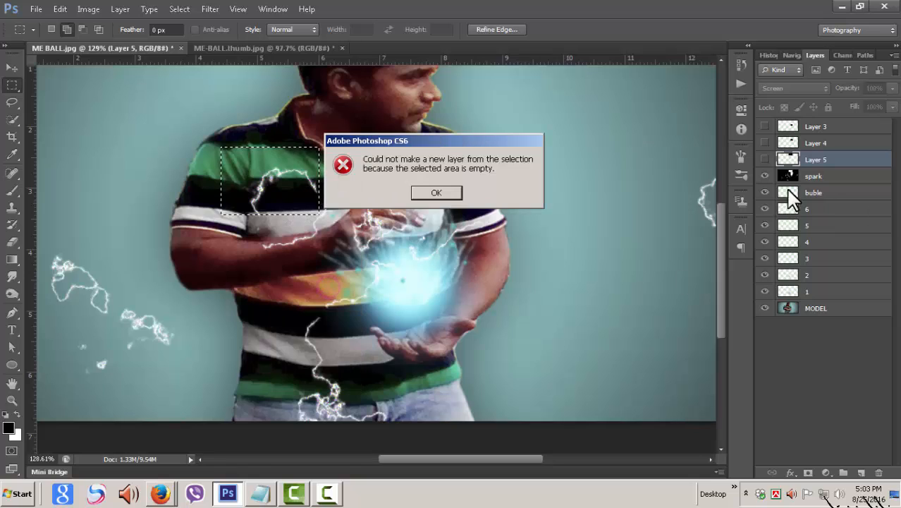
{"action": "left_click", "coordinate": [436, 193]}
{"action": "left_click", "coordinate": [854, 176]}
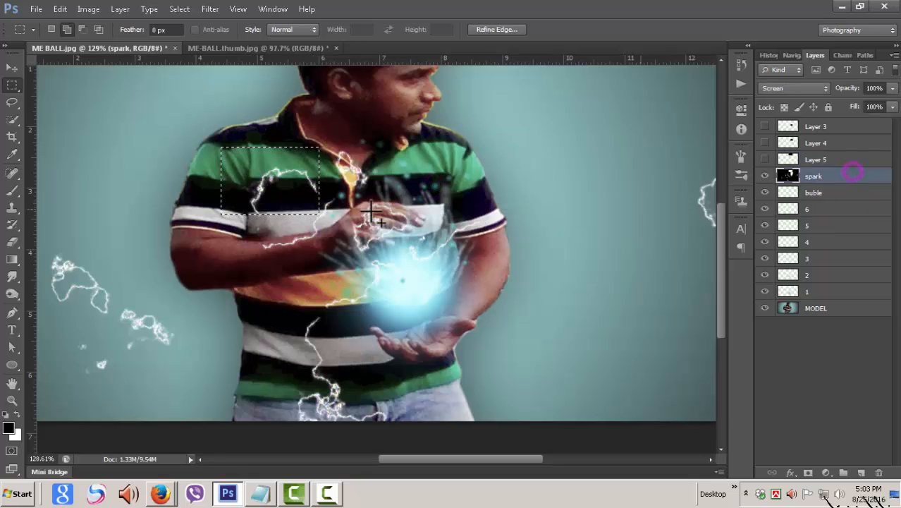
{"action": "right_click", "coordinate": [275, 173]}
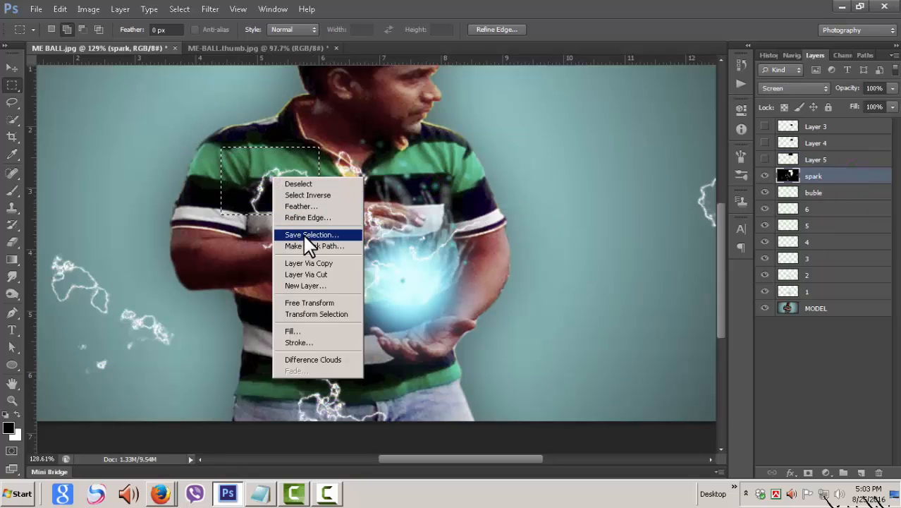
{"action": "left_click", "coordinate": [319, 275]}
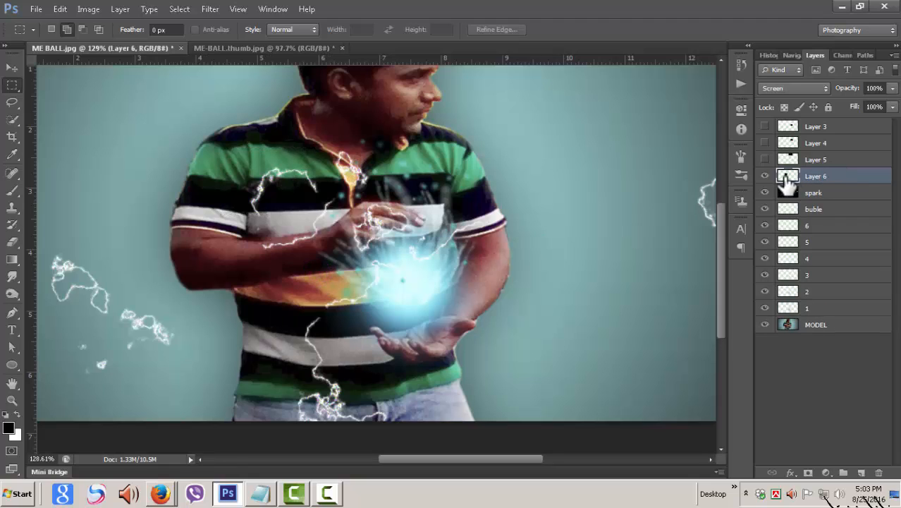
{"action": "left_click", "coordinate": [765, 176]}
Step: Cut the lightning segment running along the man's raised forearm from spark onto its own layer and hide that layer
{"action": "left_click", "coordinate": [854, 193]}
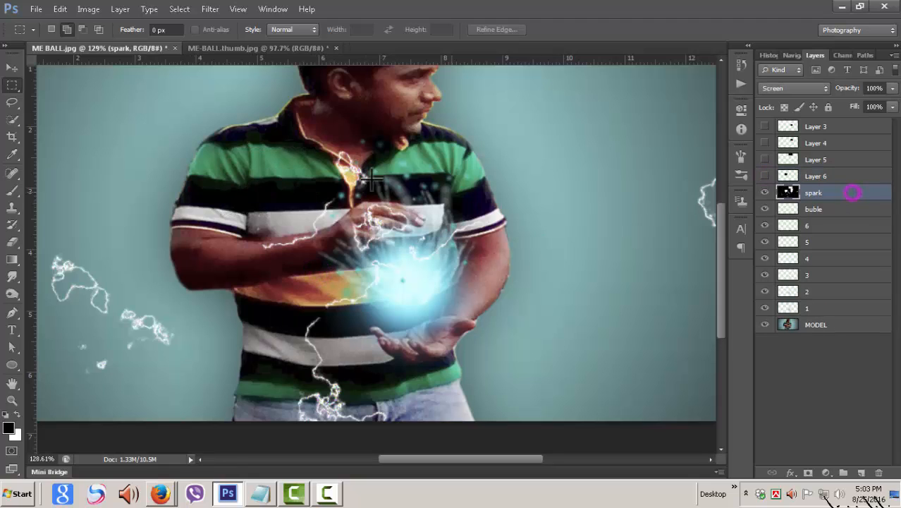
{"action": "left_click_drag", "start_coordinate": [236, 200], "coordinate": [346, 247]}
{"action": "right_click", "coordinate": [322, 228]}
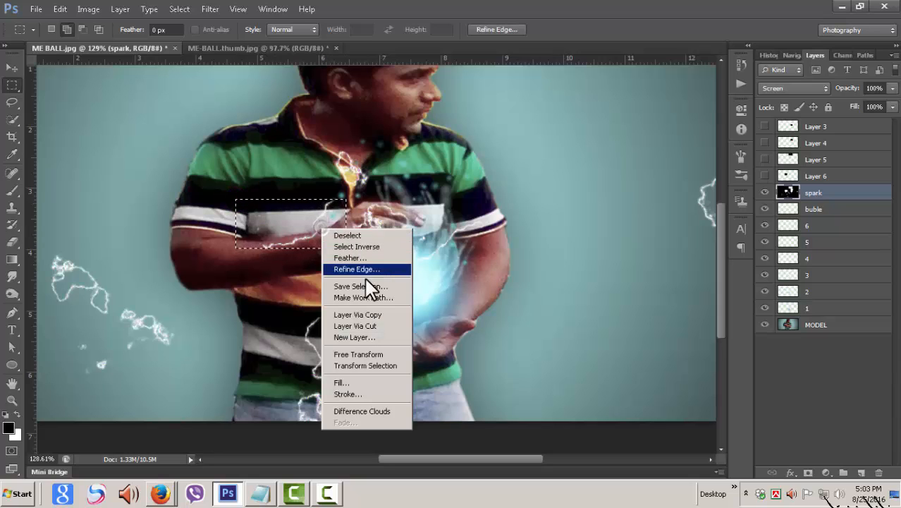
{"action": "left_click", "coordinate": [381, 326]}
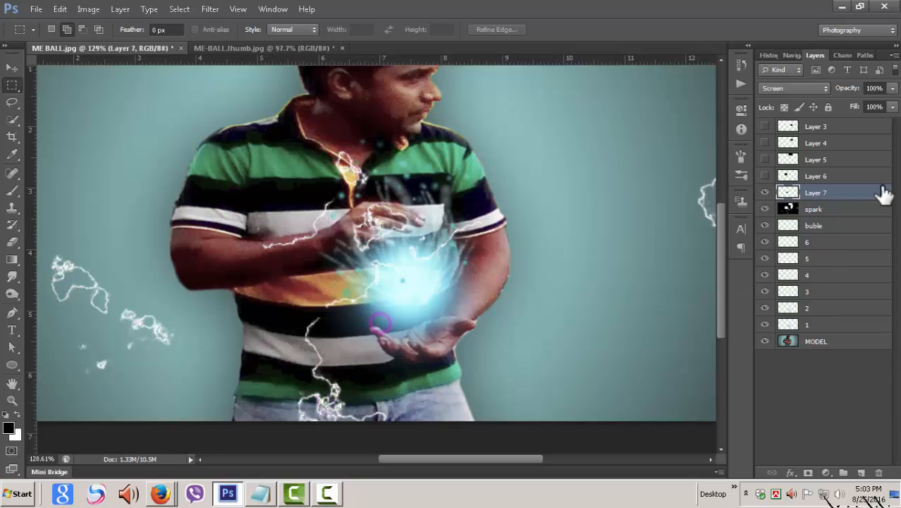
{"action": "left_click", "coordinate": [825, 209]}
{"action": "left_click_drag", "start_coordinate": [718, 260], "coordinate": [718, 276]}
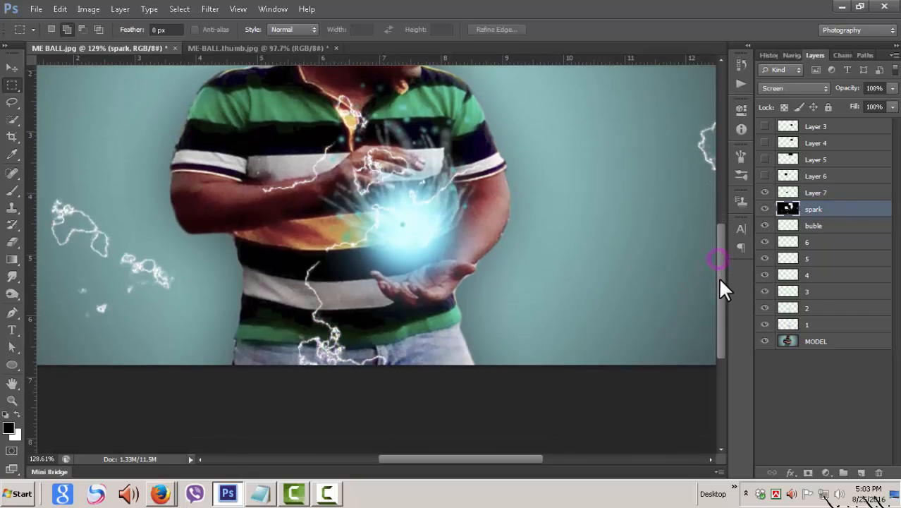
{"action": "left_click", "coordinate": [766, 193]}
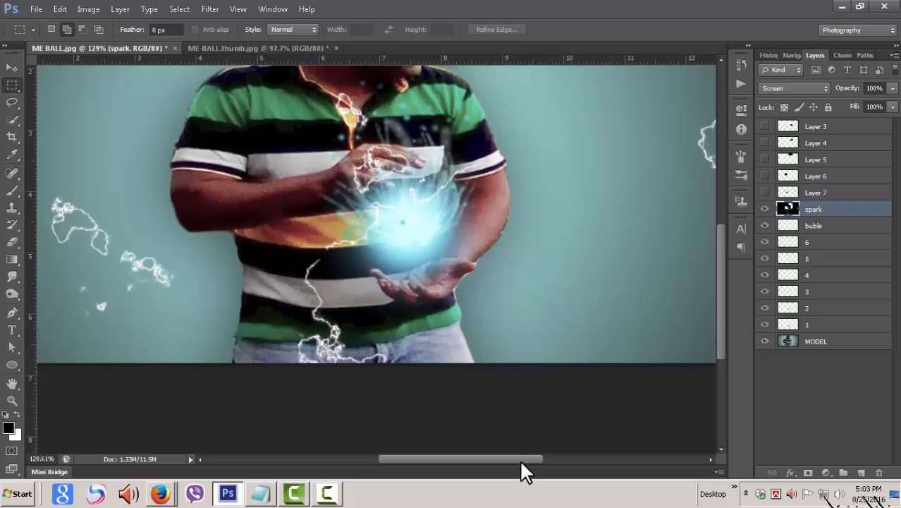
Step: Cut the lightning loop at the photo's right edge from spark onto its own layer and hide that layer
{"action": "left_click_drag", "start_coordinate": [521, 460], "coordinate": [547, 458]}
{"action": "left_click_drag", "start_coordinate": [547, 77], "coordinate": [688, 185]}
{"action": "right_click", "coordinate": [623, 141]}
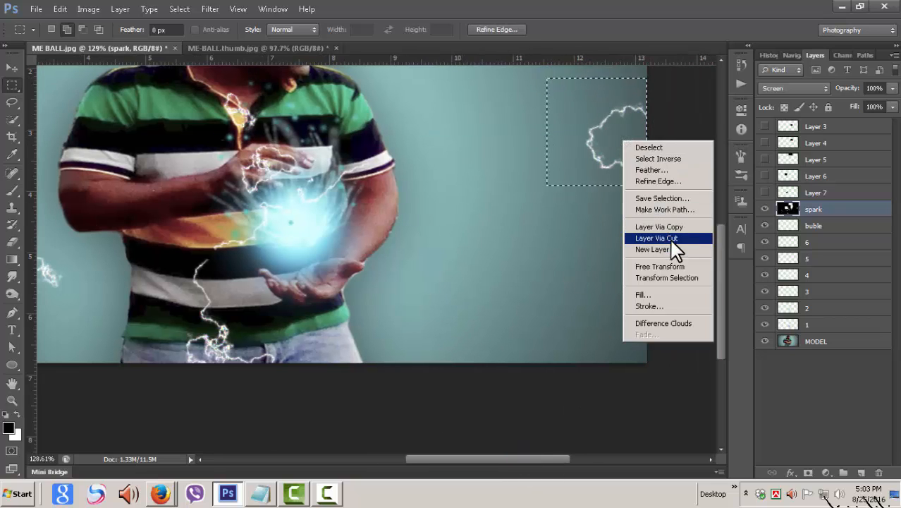
{"action": "left_click", "coordinate": [638, 238]}
{"action": "left_click", "coordinate": [766, 209]}
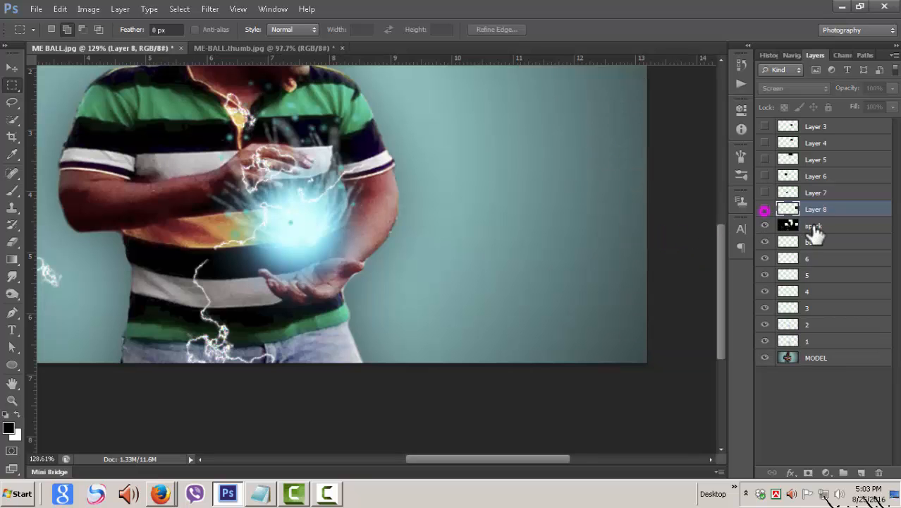
Step: Cut the lightning segment over the lower shirt and jeans from spark onto its own layer and hide that layer
{"action": "left_click", "coordinate": [811, 225]}
{"action": "scroll", "coordinate": [630, 346], "scroll_direction": "up", "scroll_amount": 4}
{"action": "scroll", "coordinate": [630, 346], "scroll_direction": "down", "scroll_amount": 5}
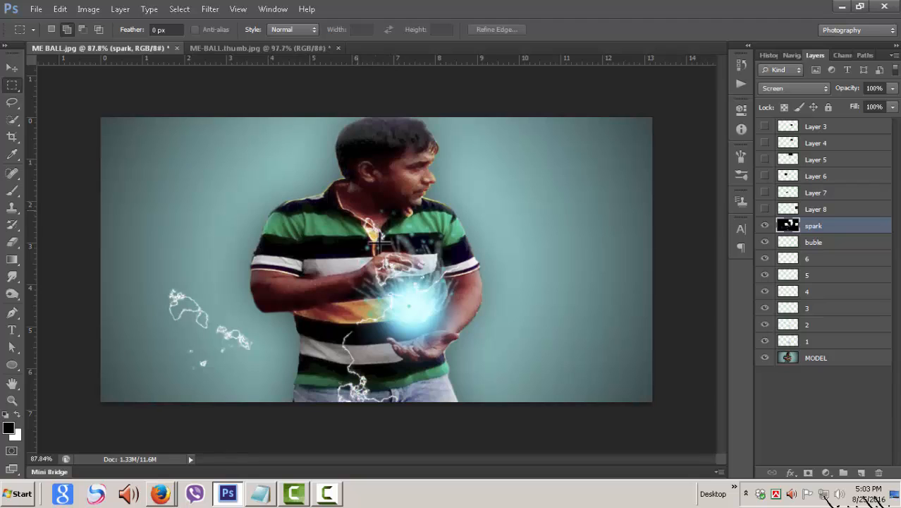
{"action": "left_click_drag", "start_coordinate": [293, 319], "coordinate": [412, 401]}
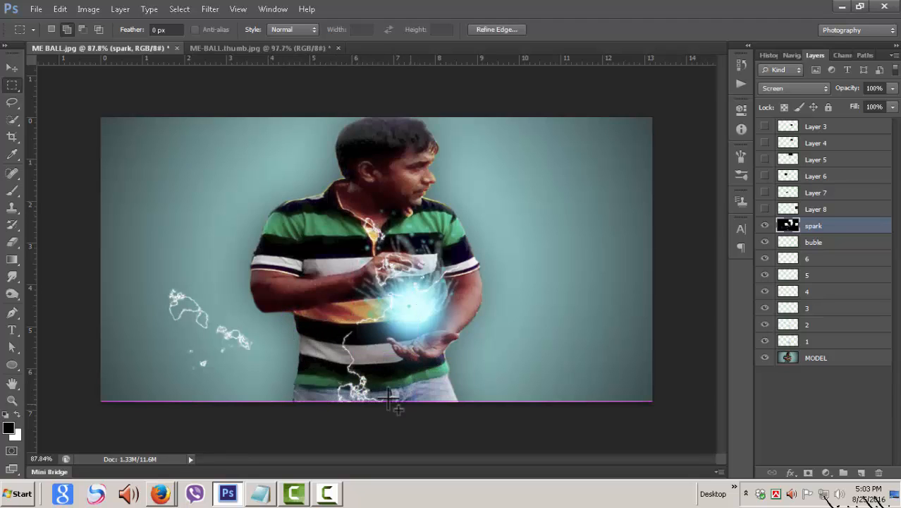
{"action": "right_click", "coordinate": [373, 367]}
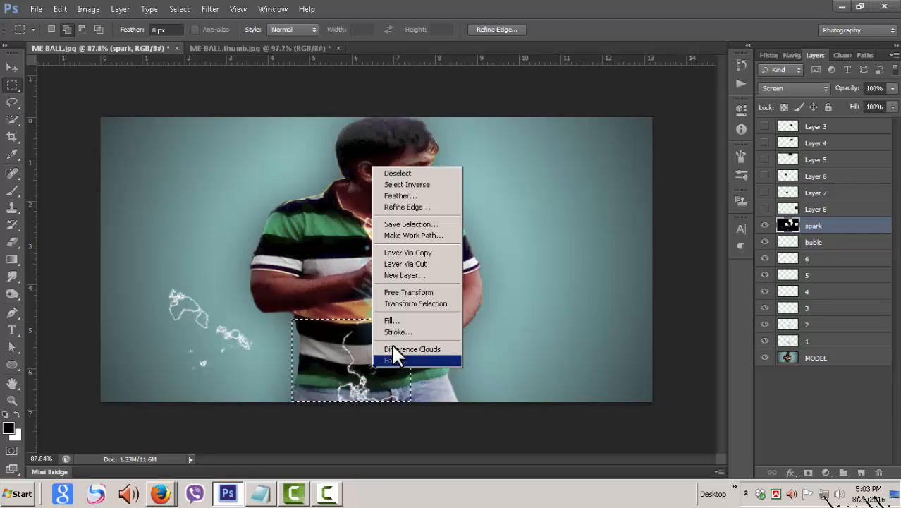
{"action": "left_click", "coordinate": [416, 265]}
{"action": "left_click", "coordinate": [766, 226]}
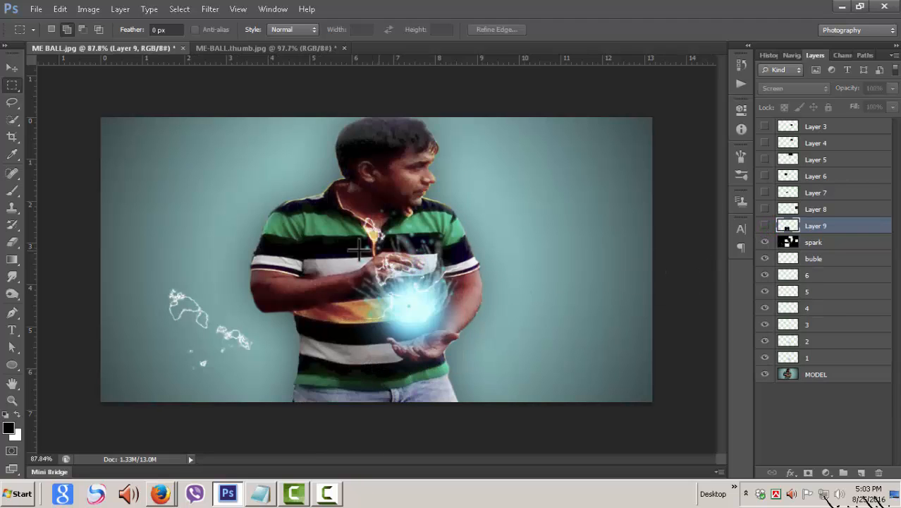
Step: Cut the scattered lightning pieces in the background beside the man's elbow from spark onto their own layer and hide that layer
{"action": "left_click_drag", "start_coordinate": [141, 270], "coordinate": [265, 381]}
{"action": "right_click", "coordinate": [218, 315]}
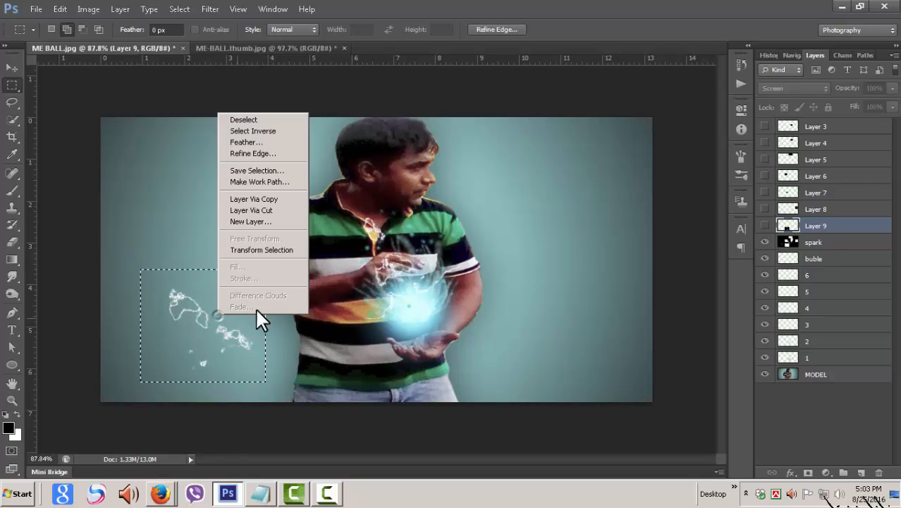
{"action": "left_click", "coordinate": [267, 210]}
{"action": "key", "text": "Return"}
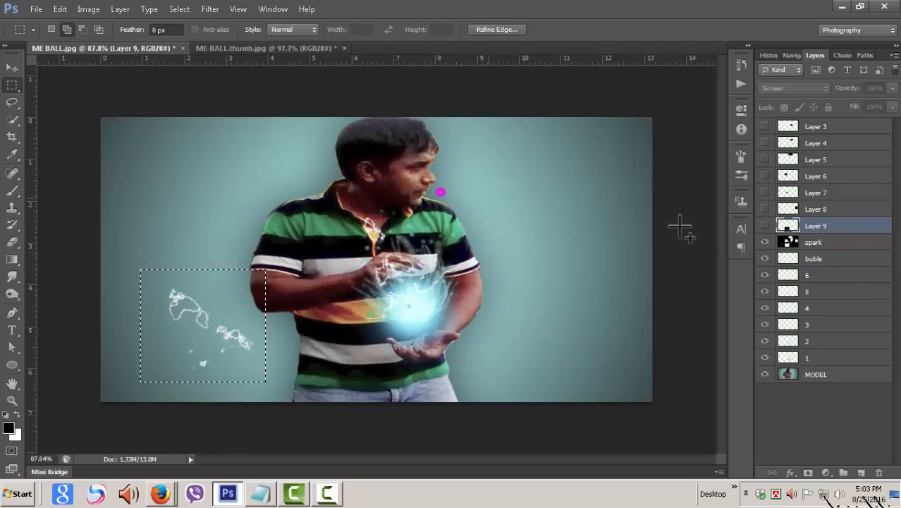
{"action": "left_click", "coordinate": [819, 244]}
{"action": "right_click", "coordinate": [228, 311]}
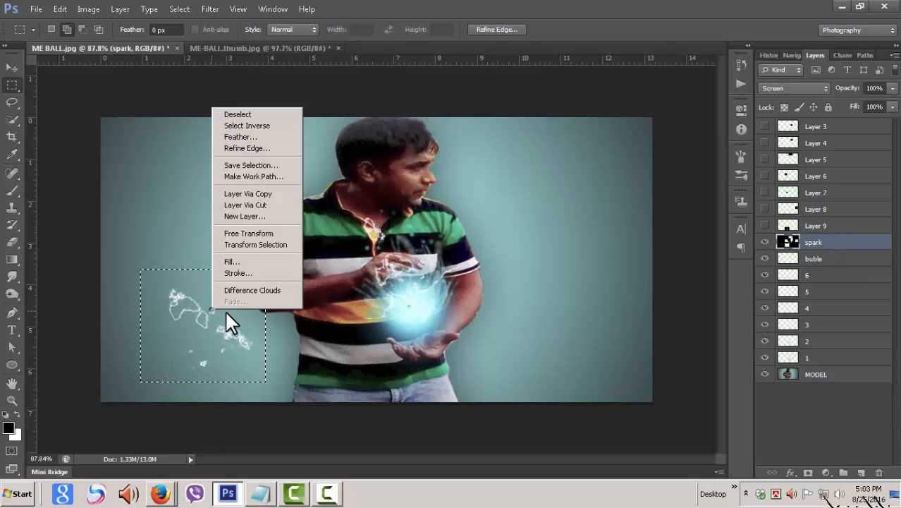
{"action": "left_click", "coordinate": [266, 204]}
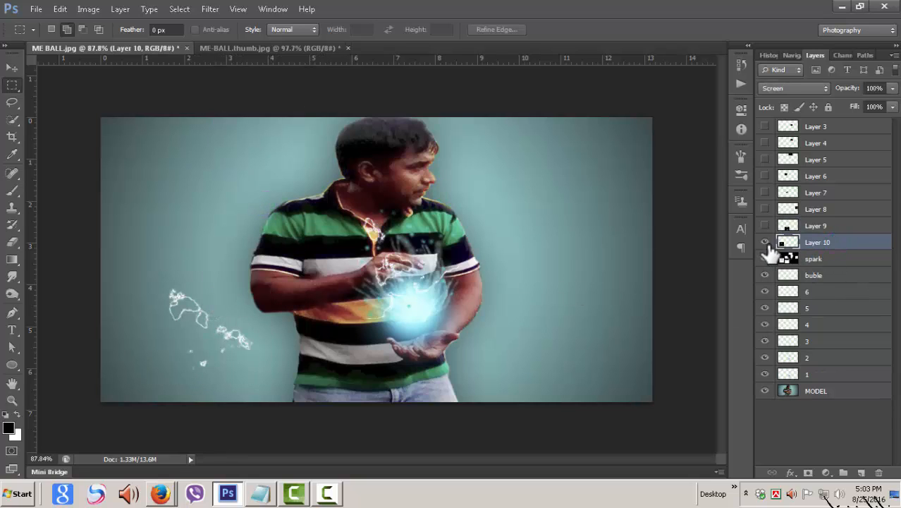
{"action": "left_click", "coordinate": [765, 242]}
Step: Cut the lightning between the shirt collar and the upper hand from spark onto its own layer and hide that layer
{"action": "left_click_drag", "start_coordinate": [345, 213], "coordinate": [411, 286]}
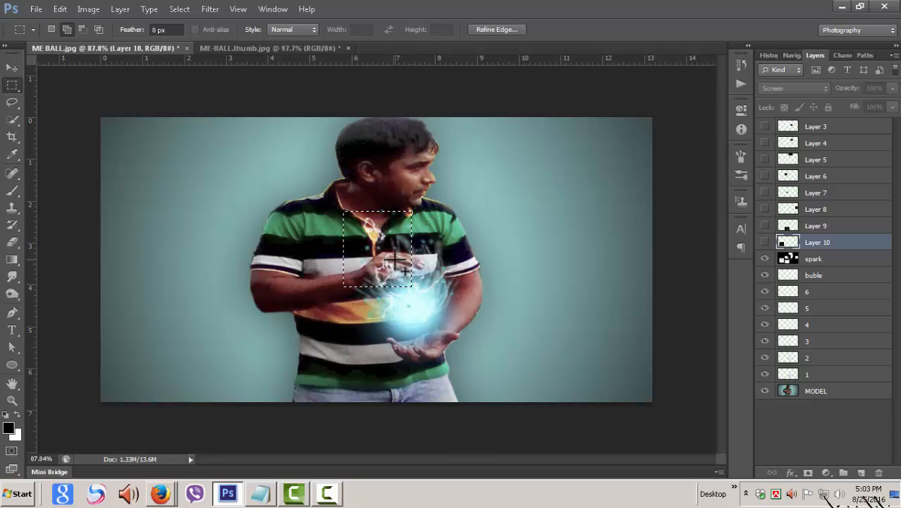
{"action": "right_click", "coordinate": [395, 260]}
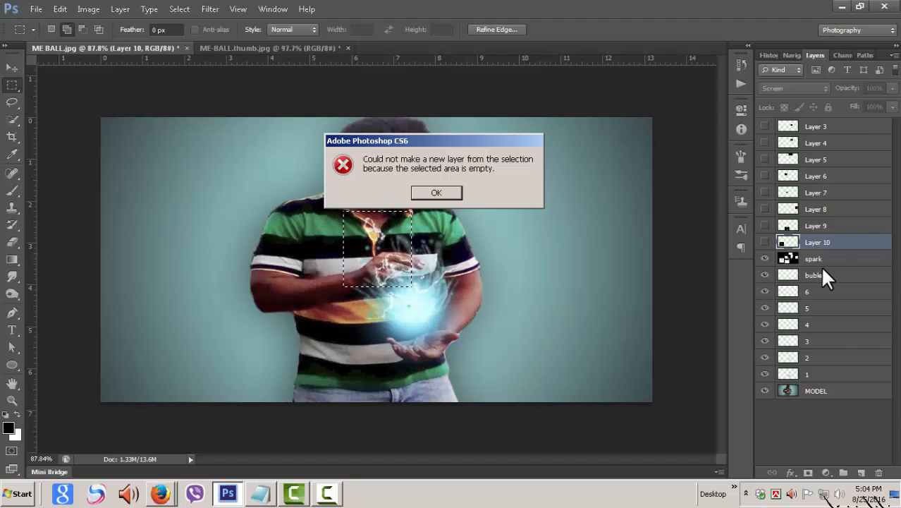
{"action": "left_click", "coordinate": [438, 194]}
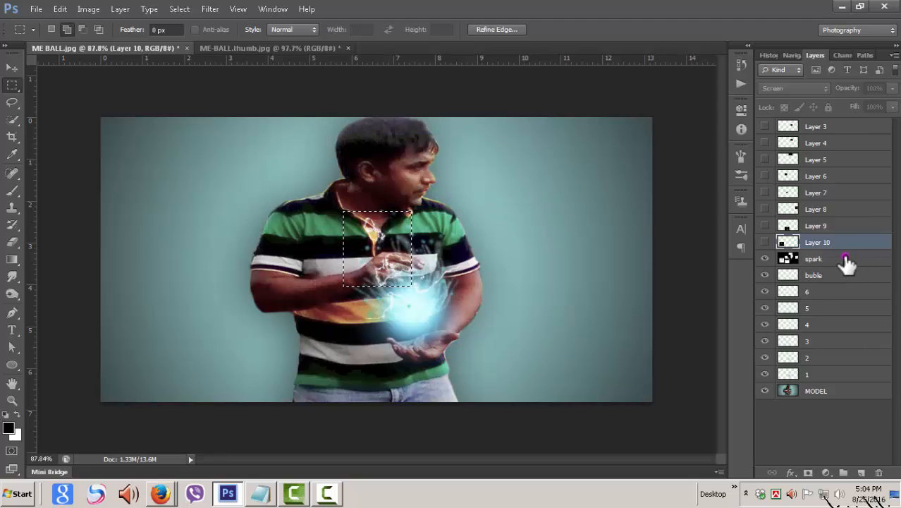
{"action": "left_click", "coordinate": [845, 258]}
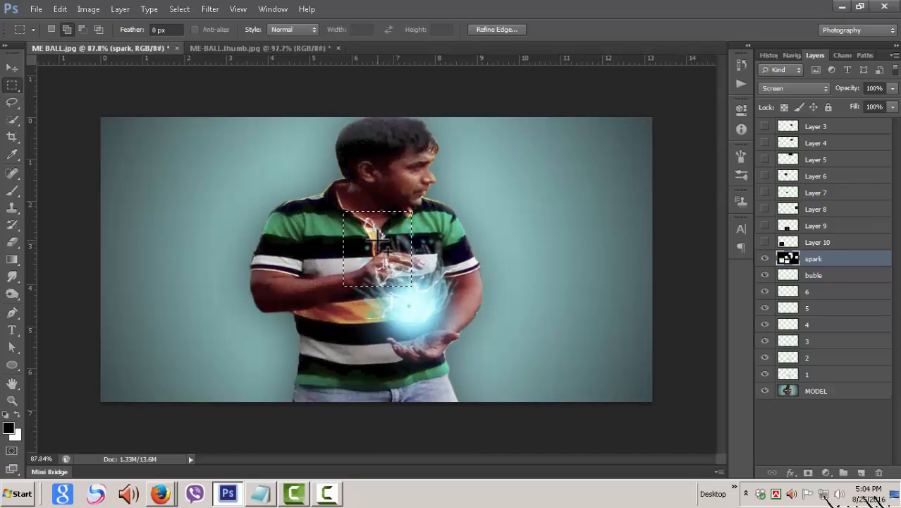
{"action": "right_click", "coordinate": [378, 241]}
{"action": "left_click", "coordinate": [424, 327]}
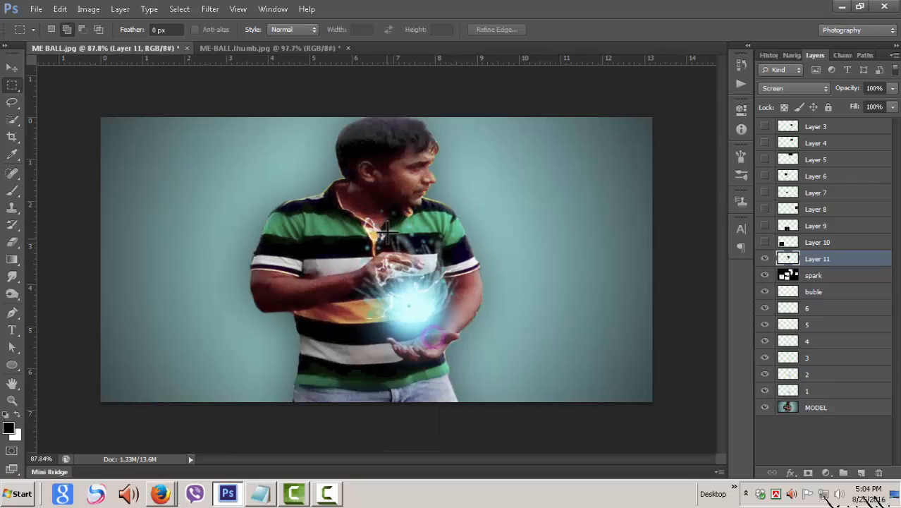
{"action": "left_click", "coordinate": [765, 259]}
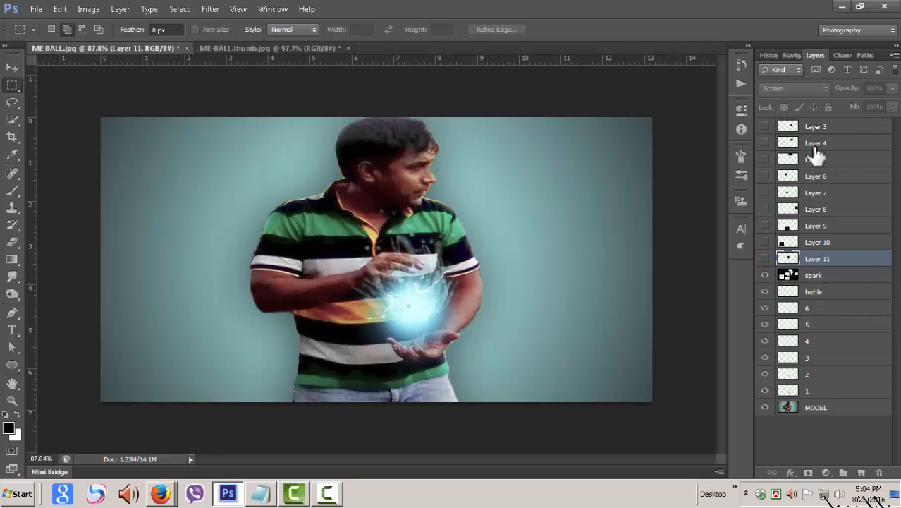
Step: Show Layer 3 and move its lightning segment about 1.4 in left and 0.6 in down onto the energy ball, then select Layer 4
{"action": "left_click", "coordinate": [765, 127]}
{"action": "left_click", "coordinate": [823, 126]}
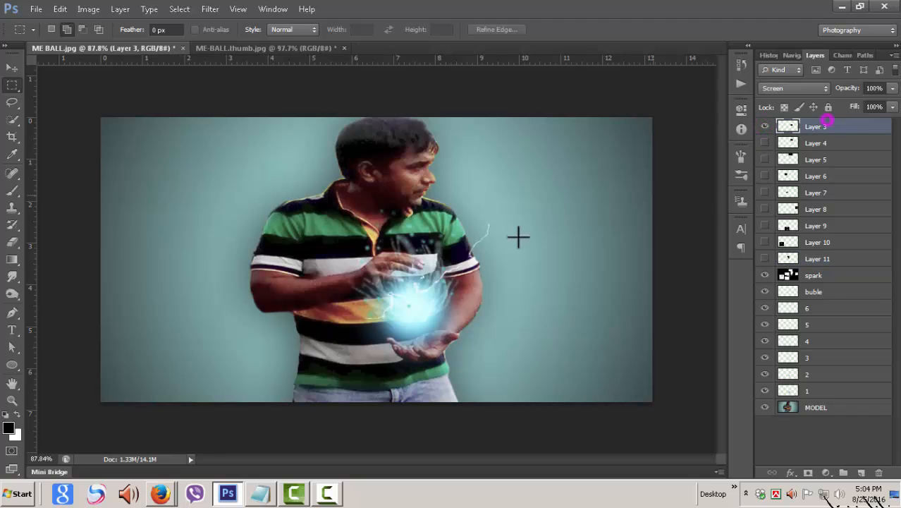
{"action": "left_click", "coordinate": [15, 68]}
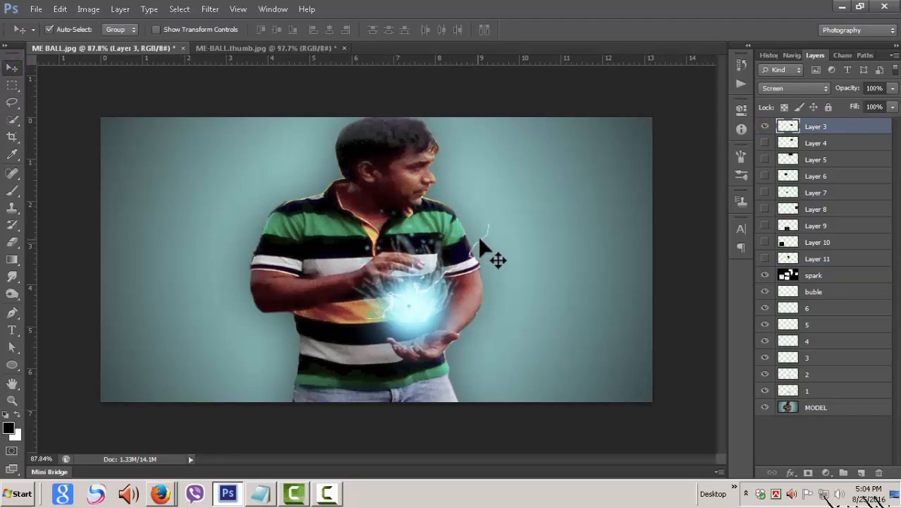
{"action": "left_click_drag", "start_coordinate": [495, 258], "coordinate": [419, 262]}
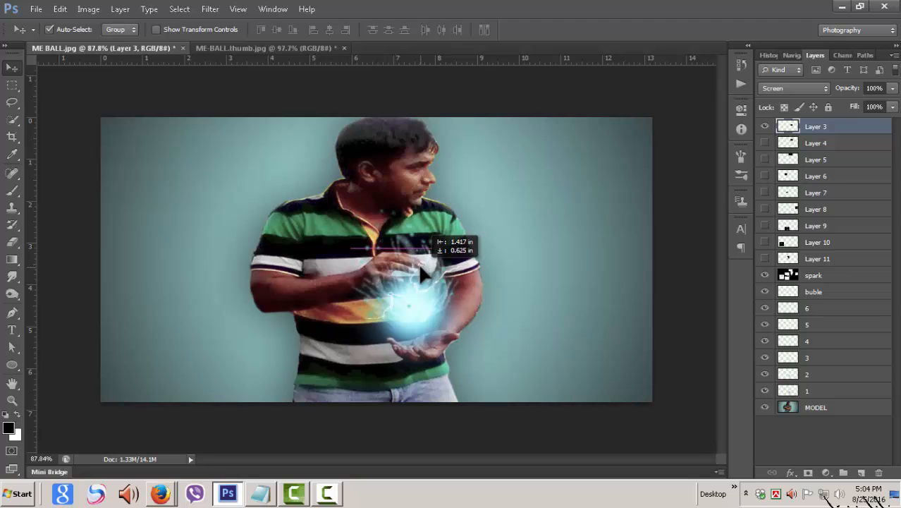
{"action": "left_click", "coordinate": [852, 144]}
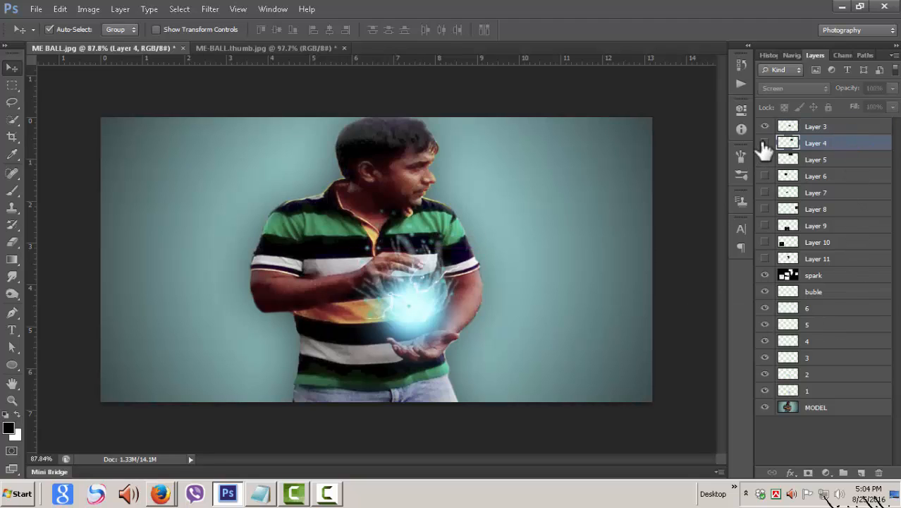
Step: Show Layers 4 and 5, moving Layer 4's lightning onto the energy ball and Layer 5's about 4.4 in down to the lower hand
{"action": "left_click", "coordinate": [766, 143]}
{"action": "left_click_drag", "start_coordinate": [483, 196], "coordinate": [420, 268]}
{"action": "left_click", "coordinate": [840, 161]}
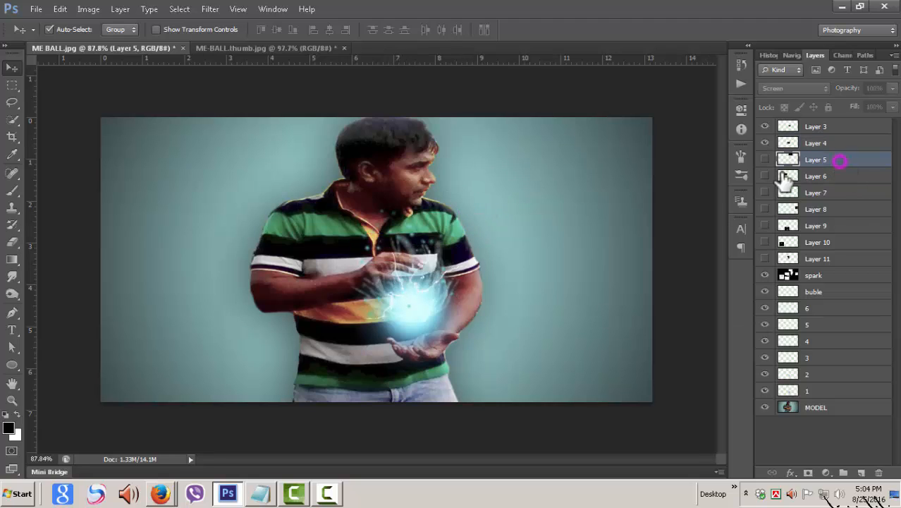
{"action": "left_click", "coordinate": [765, 159]}
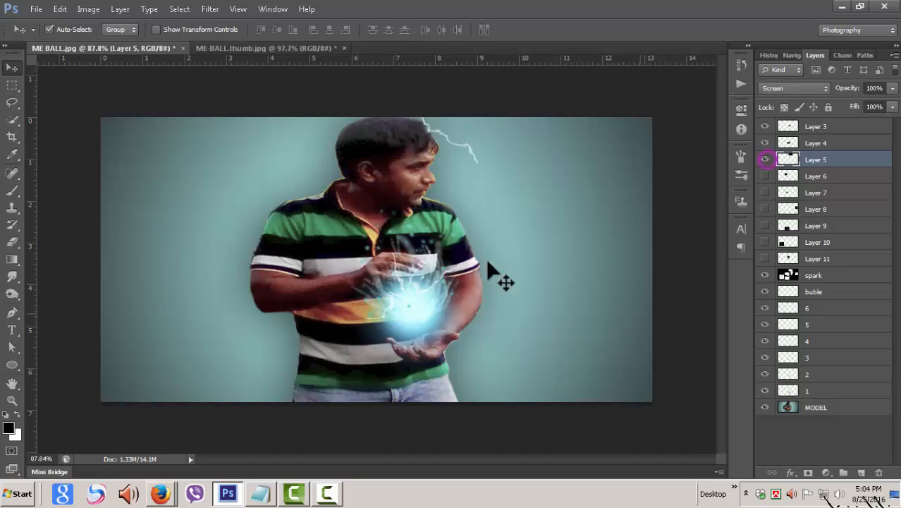
{"action": "left_click_drag", "start_coordinate": [464, 141], "coordinate": [466, 325]}
Step: Show Layer 6, move its lightning to the underside of the energy ball, and rotate it about -102° above the lower palm
{"action": "left_click", "coordinate": [872, 178]}
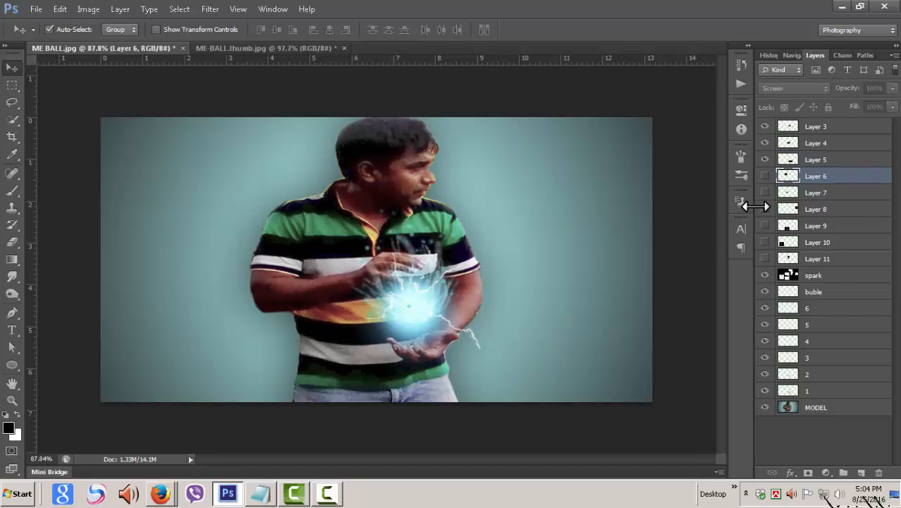
{"action": "left_click", "coordinate": [766, 176]}
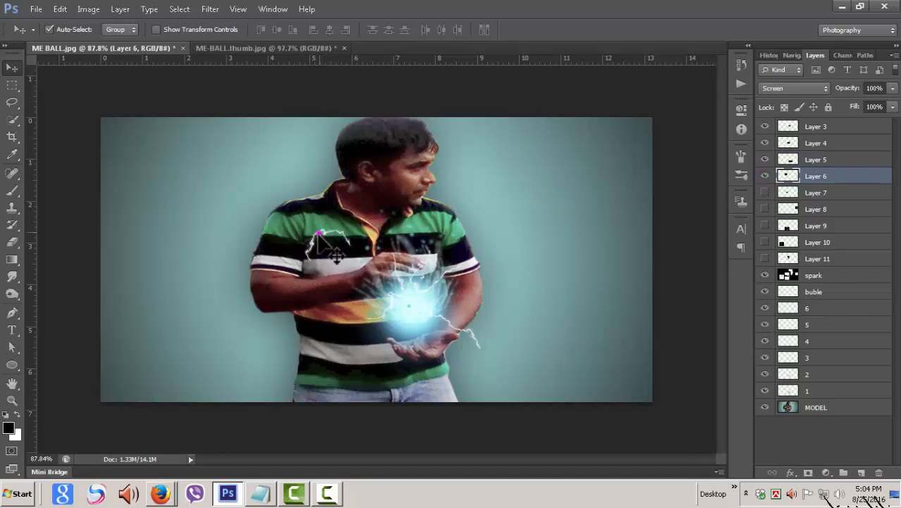
{"action": "left_click_drag", "start_coordinate": [346, 265], "coordinate": [401, 311]}
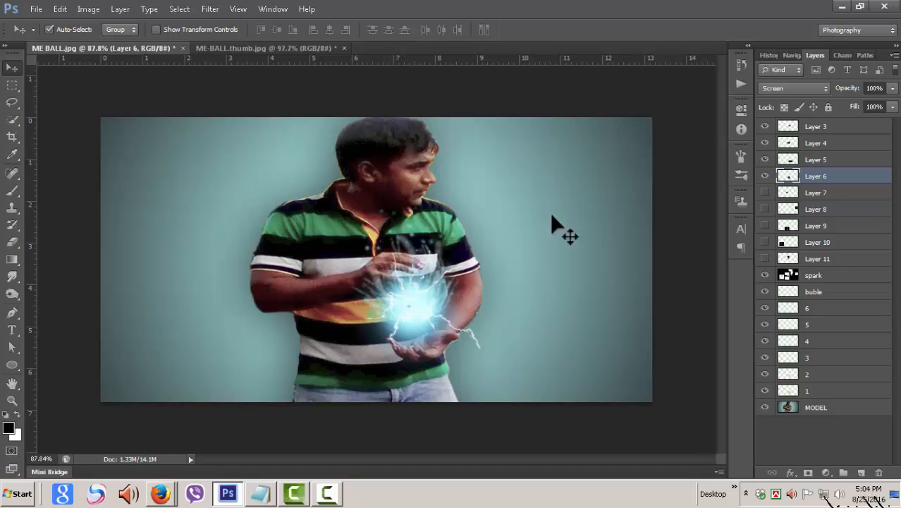
{"action": "left_click", "coordinate": [61, 8]}
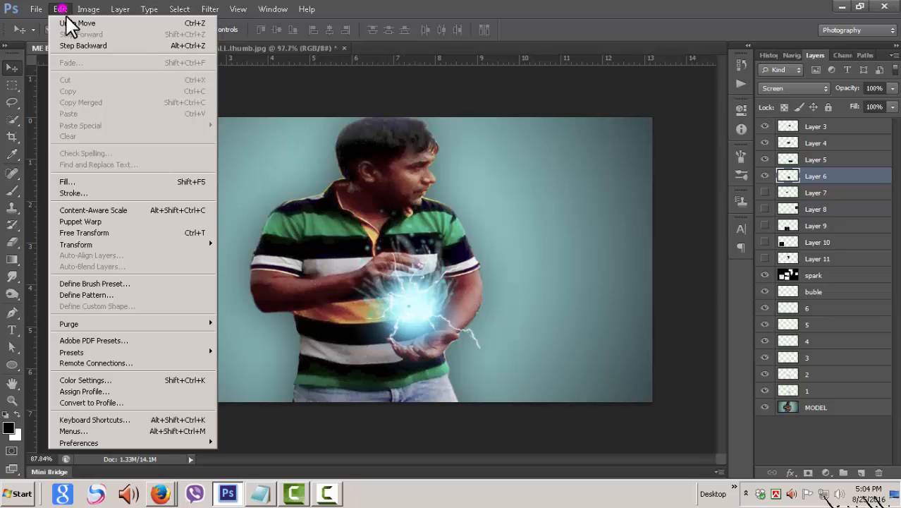
{"action": "left_click", "coordinate": [104, 233]}
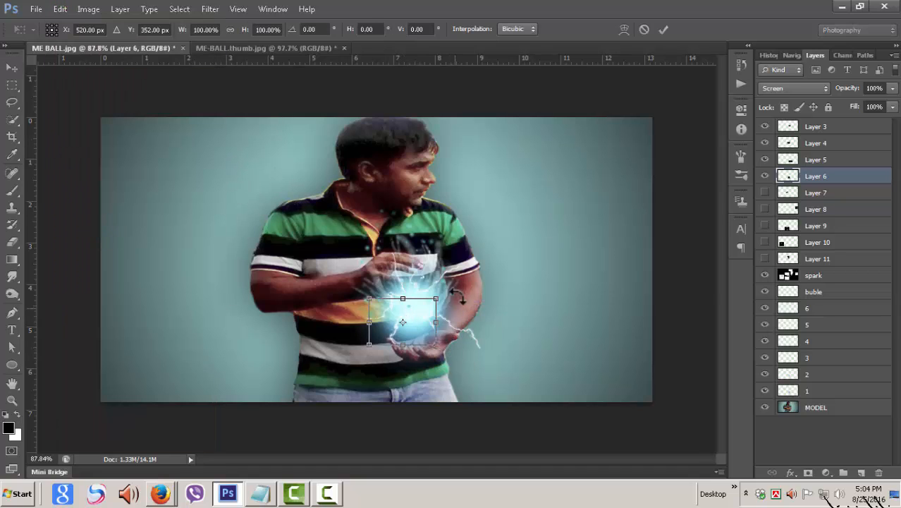
{"action": "left_click_drag", "start_coordinate": [457, 290], "coordinate": [431, 355]}
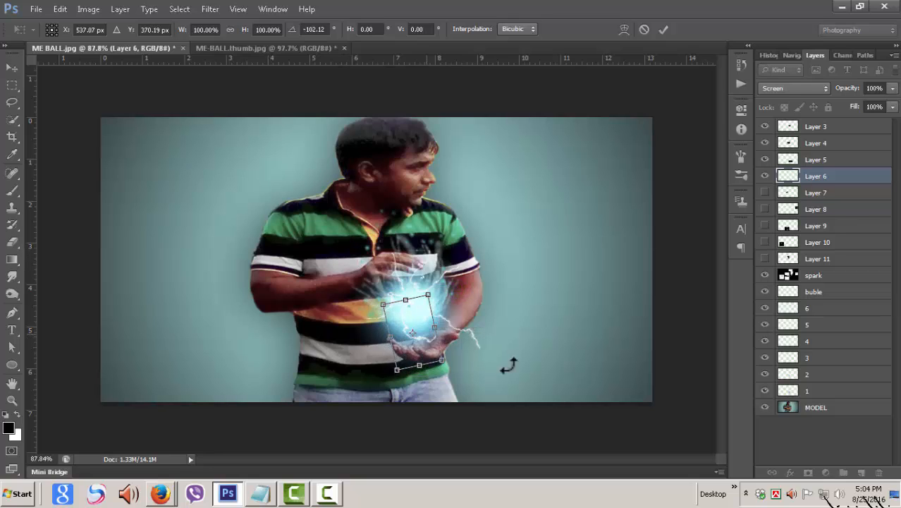
{"action": "left_click", "coordinate": [663, 29]}
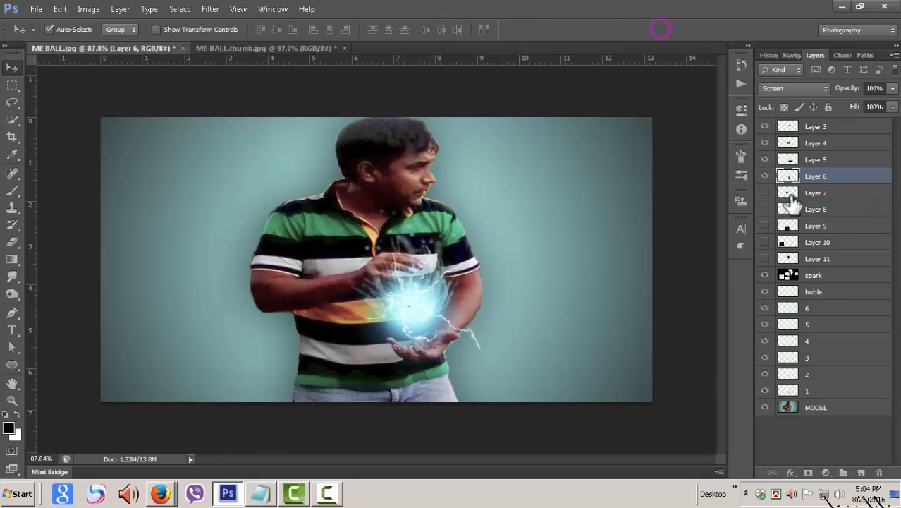
Step: Show Layers 7 and 8, moving Layer 7's lightning to the ball's lower left side and Layer 8's onto the ball's upper part
{"action": "left_click", "coordinate": [766, 193]}
{"action": "left_click", "coordinate": [843, 193]}
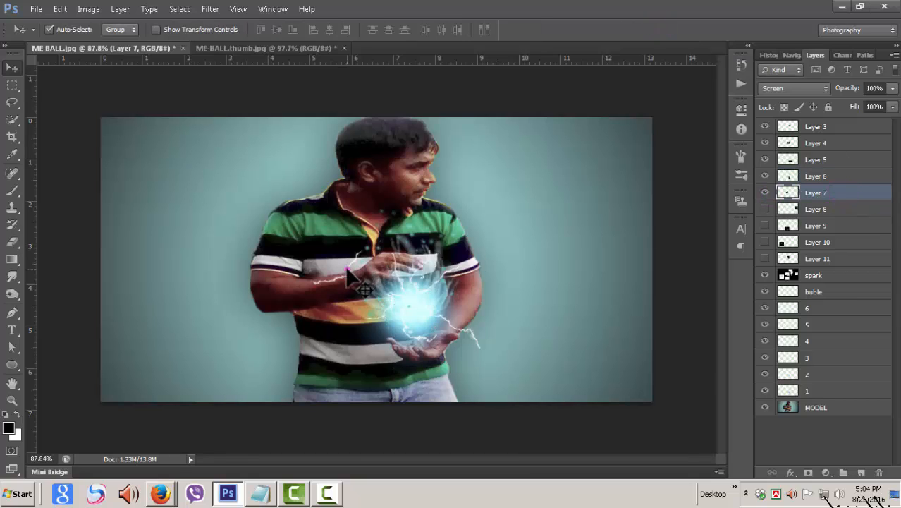
{"action": "left_click_drag", "start_coordinate": [351, 259], "coordinate": [395, 316]}
{"action": "left_click", "coordinate": [766, 209]}
{"action": "left_click", "coordinate": [833, 209]}
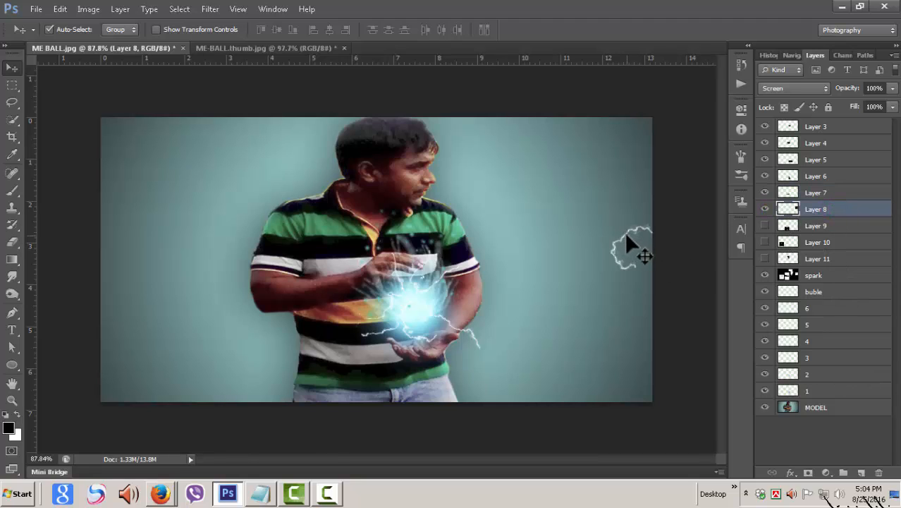
{"action": "mouse_move", "coordinate": [627, 237]}
{"action": "left_mouse_down"}
{"action": "mouse_move", "coordinate": [528, 238]}
{"action": "mouse_move", "coordinate": [417, 260]}
{"action": "mouse_move", "coordinate": [422, 273]}
{"action": "left_mouse_up"}
Step: Show Layer 9, move its lightning from the jeans up onto the energy ball, and rotate it about -37°
{"action": "left_click", "coordinate": [765, 225]}
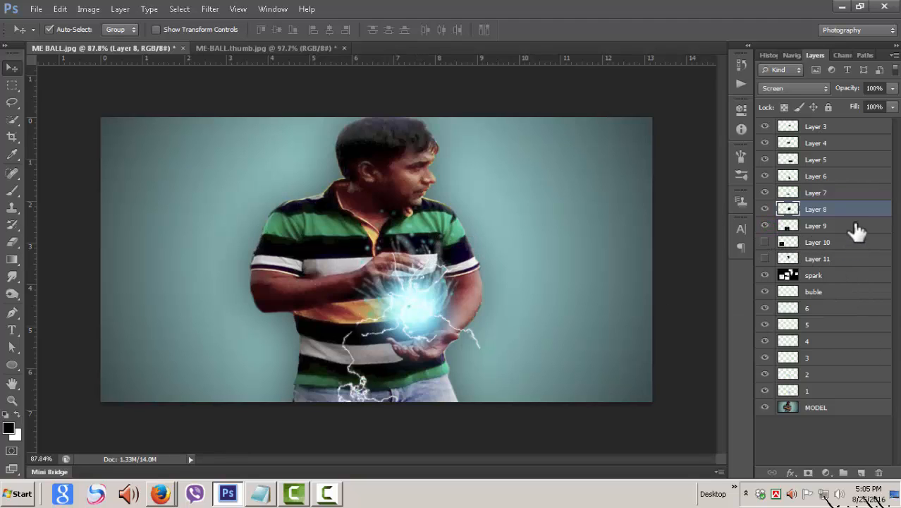
{"action": "left_click", "coordinate": [765, 208]}
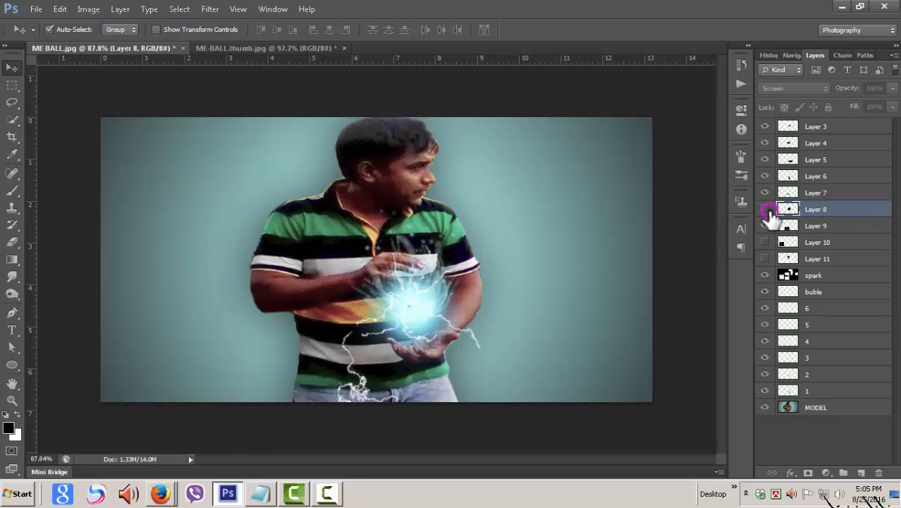
{"action": "left_click", "coordinate": [765, 209]}
{"action": "left_click", "coordinate": [843, 227]}
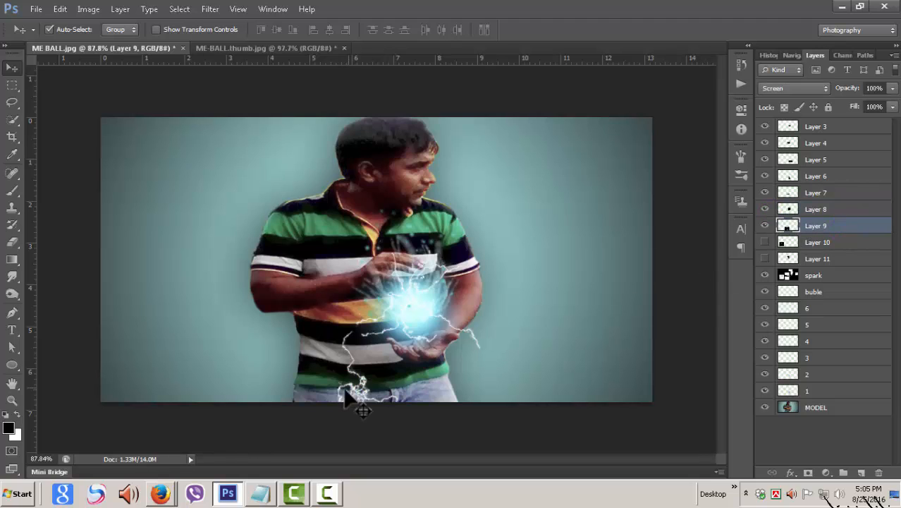
{"action": "left_click_drag", "start_coordinate": [346, 390], "coordinate": [400, 294]}
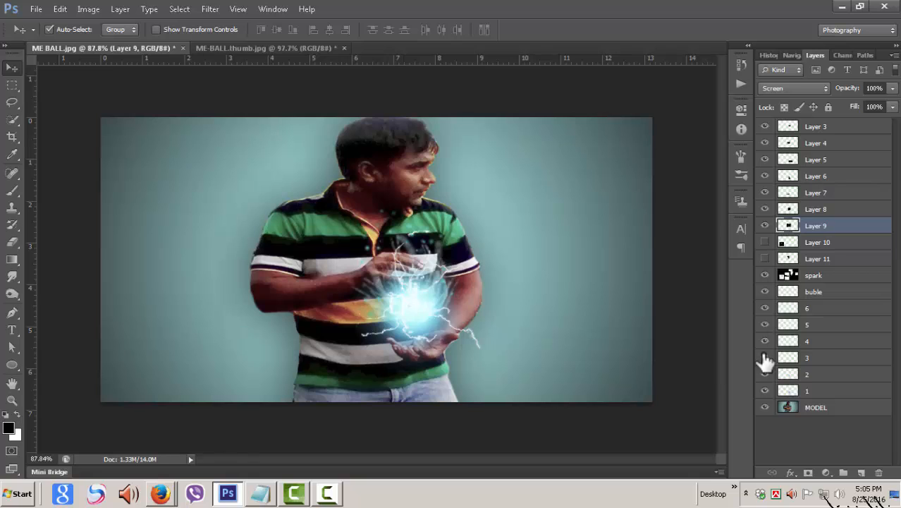
{"action": "left_click", "coordinate": [59, 9]}
{"action": "left_click", "coordinate": [70, 232]}
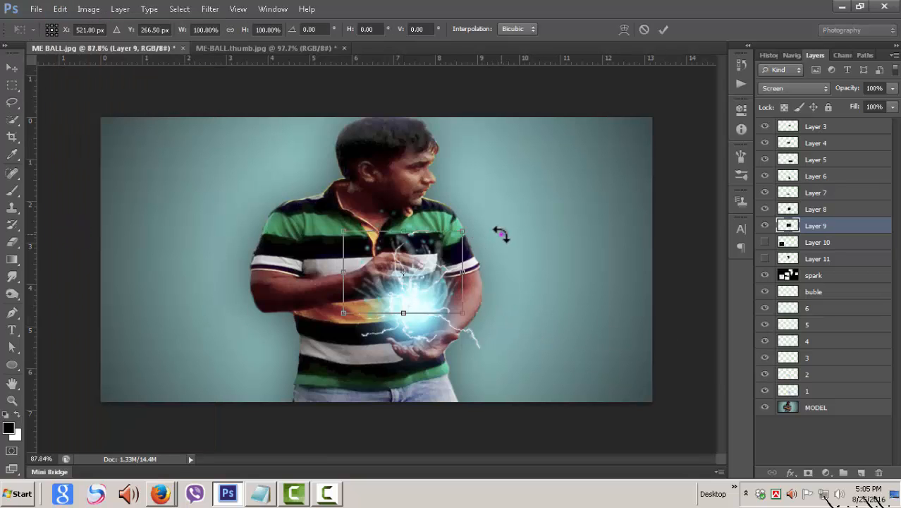
{"action": "left_click_drag", "start_coordinate": [501, 234], "coordinate": [499, 235]}
{"action": "left_click_drag", "start_coordinate": [420, 280], "coordinate": [425, 297]}
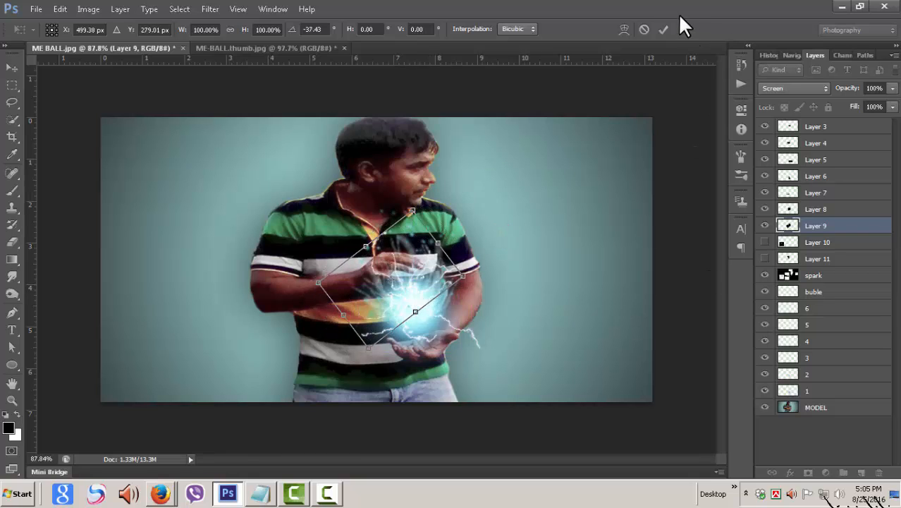
{"action": "left_click", "coordinate": [660, 31]}
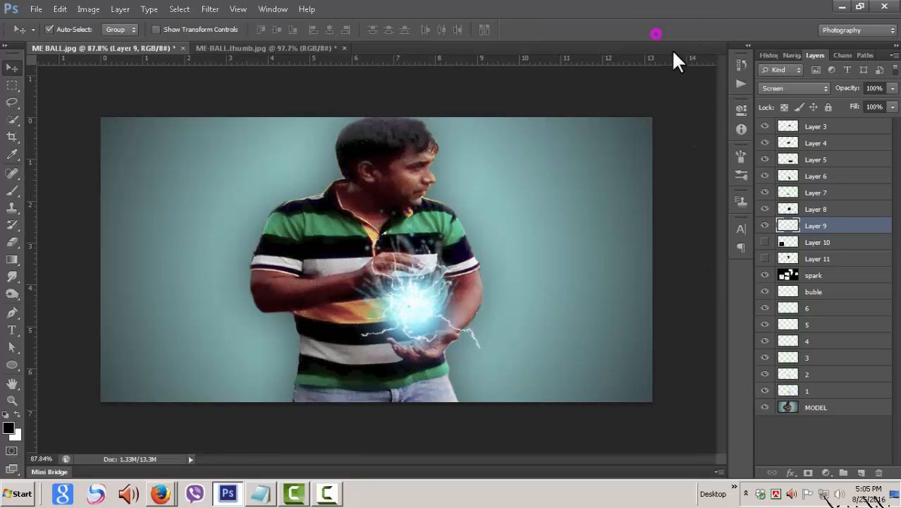
Step: Toggle the visibility of Layer 10 to examine its scattered lightning pieces beside the man's elbow
{"action": "left_click", "coordinate": [766, 243]}
{"action": "left_click", "coordinate": [766, 243]}
{"action": "left_click", "coordinate": [765, 243]}
{"action": "left_click", "coordinate": [764, 243]}
{"action": "left_click", "coordinate": [764, 242]}
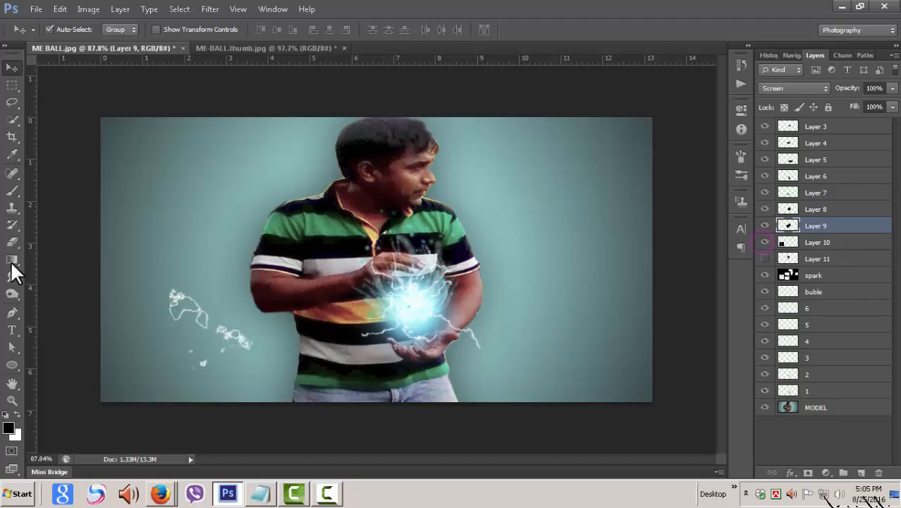
{"action": "left_click", "coordinate": [879, 472]}
{"action": "left_click", "coordinate": [390, 191]}
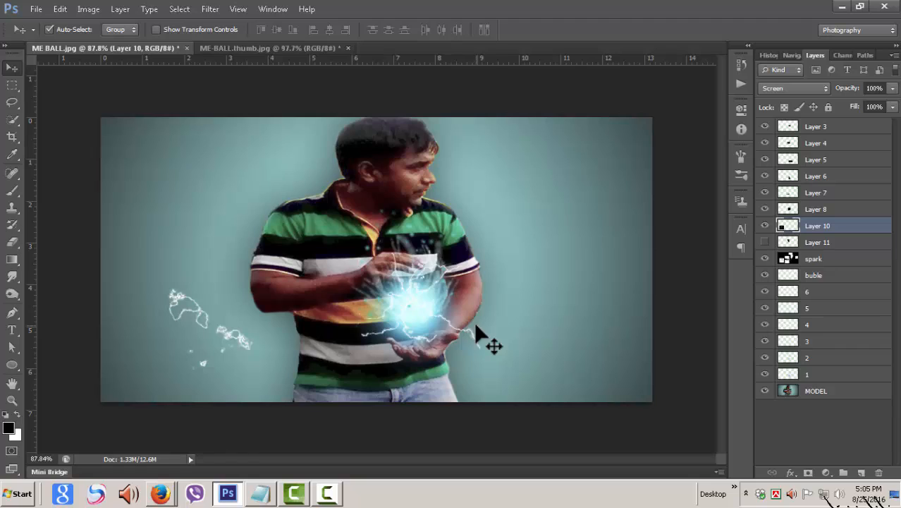
{"action": "key", "text": "ctrl+z"}
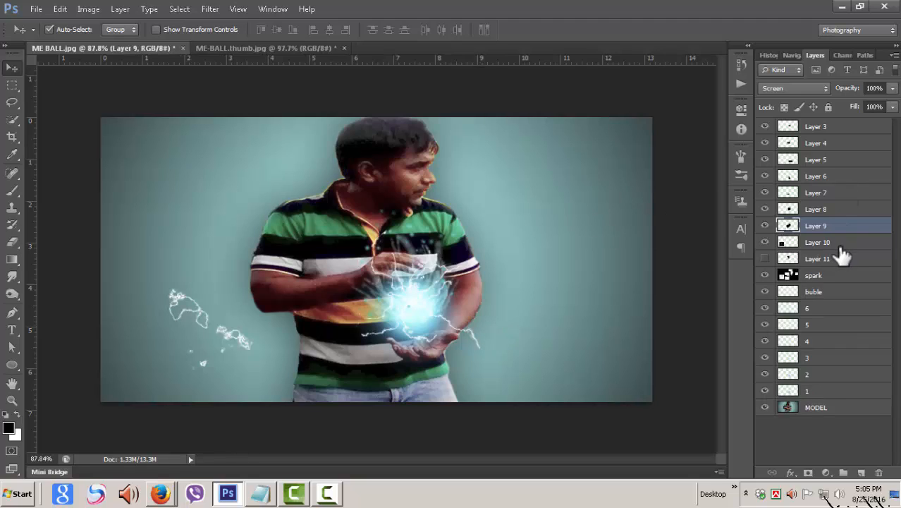
Step: Delete Layer 10 with the scattered lightning pieces, and delete Layer 11 after previewing it
{"action": "left_click", "coordinate": [839, 243]}
{"action": "left_click", "coordinate": [880, 473]}
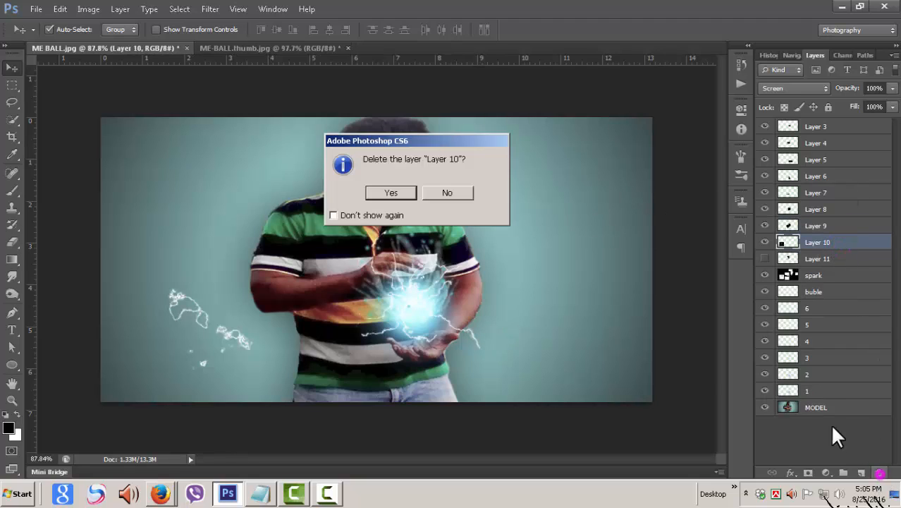
{"action": "left_click", "coordinate": [390, 192]}
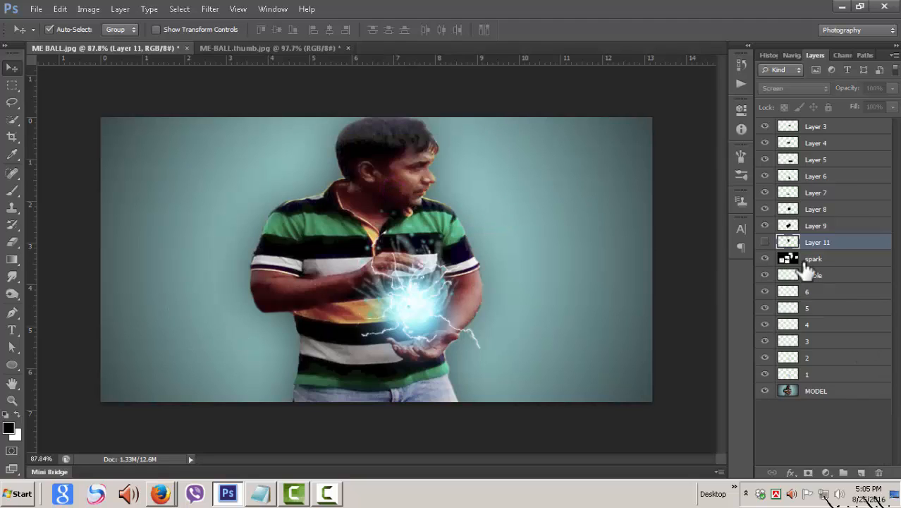
{"action": "left_click", "coordinate": [765, 242]}
{"action": "left_click", "coordinate": [765, 243]}
{"action": "left_click", "coordinate": [880, 473]}
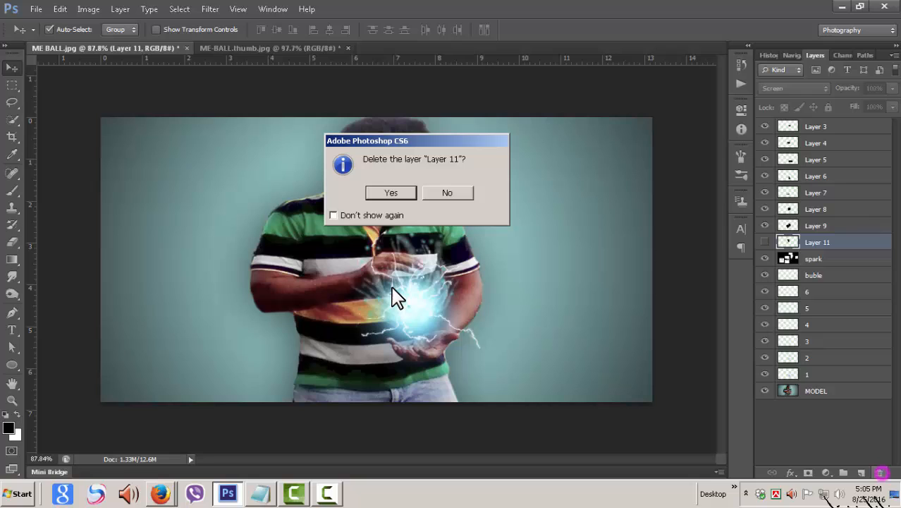
{"action": "left_click", "coordinate": [406, 193]}
Step: Identify Layer 9's lightning by toggling its visibility and shift it slightly to the right over the energy ball
{"action": "left_click", "coordinate": [843, 226]}
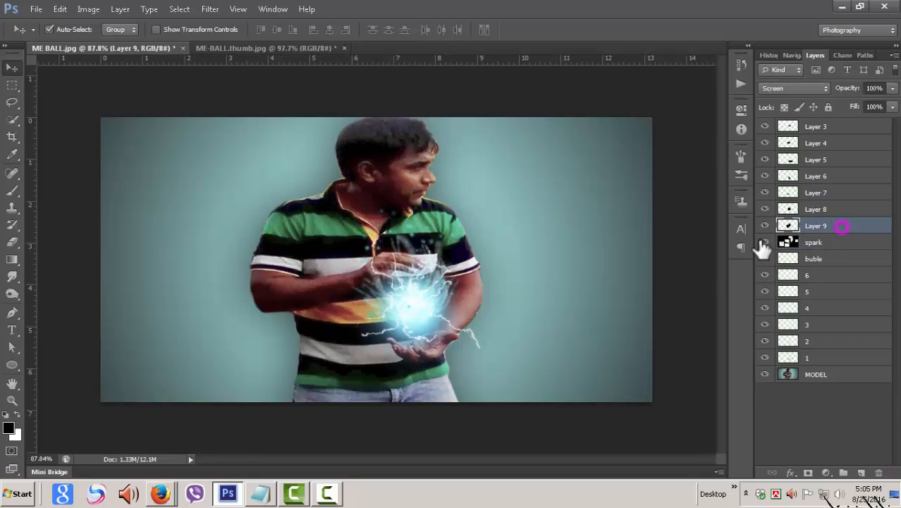
{"action": "scroll", "coordinate": [543, 331], "scroll_direction": "up", "scroll_amount": 4}
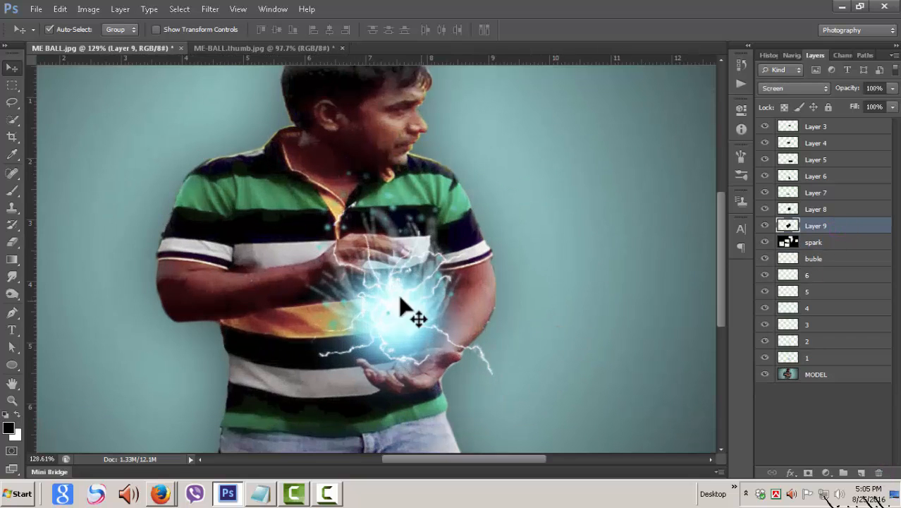
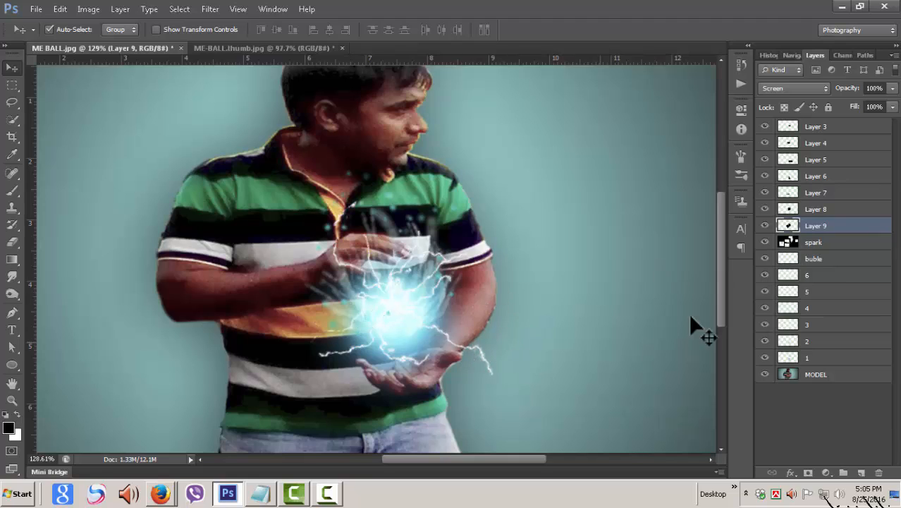
{"action": "left_click", "coordinate": [765, 226]}
{"action": "left_click", "coordinate": [766, 226]}
{"action": "left_click_drag", "start_coordinate": [406, 293], "coordinate": [468, 302]}
{"action": "left_click", "coordinate": [861, 227]}
{"action": "left_click", "coordinate": [845, 220]}
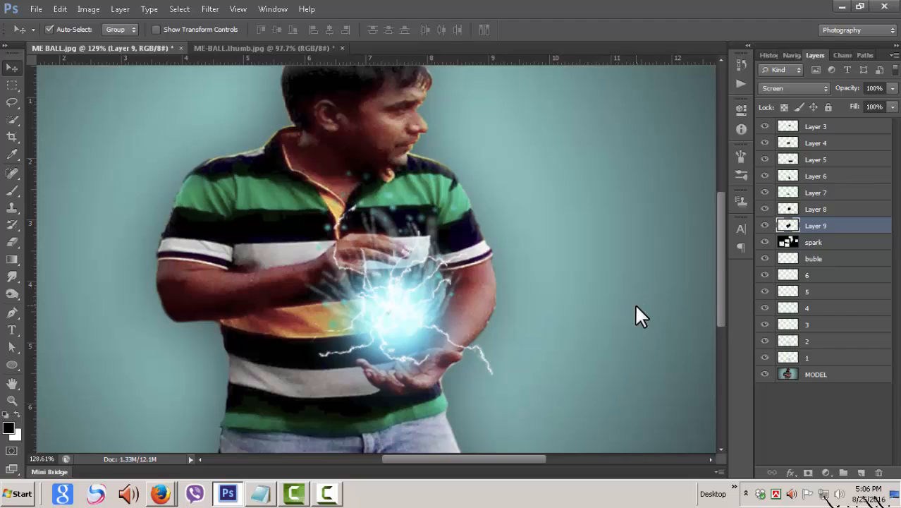
Step: Free-transform Layer 8's lightning: rotate it about -64°, stretch its width to about 139%, and move it down over the energy ball
{"action": "left_click", "coordinate": [843, 208]}
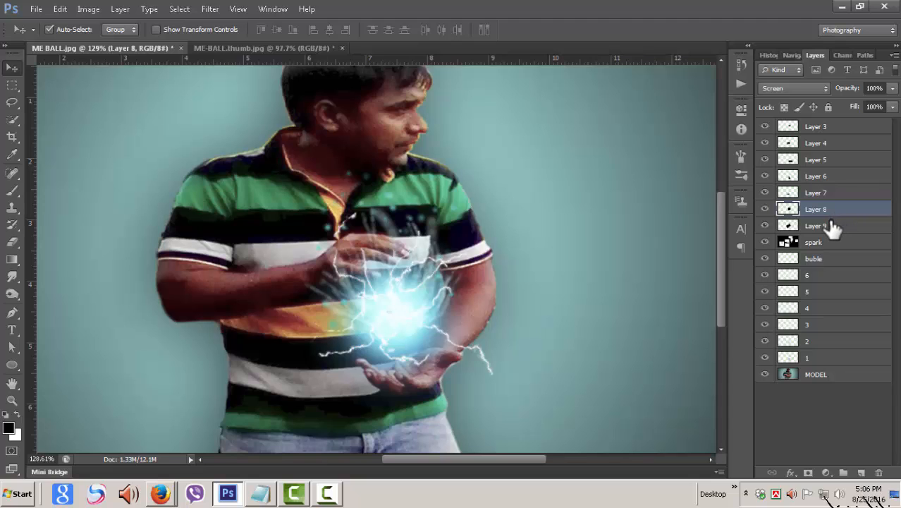
{"action": "left_click", "coordinate": [61, 7]}
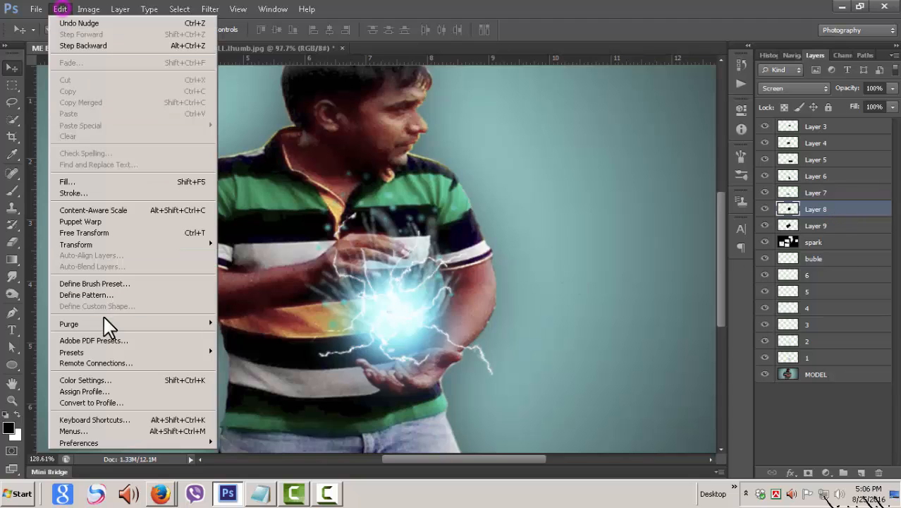
{"action": "left_click", "coordinate": [94, 230]}
{"action": "left_click_drag", "start_coordinate": [473, 240], "coordinate": [378, 176]}
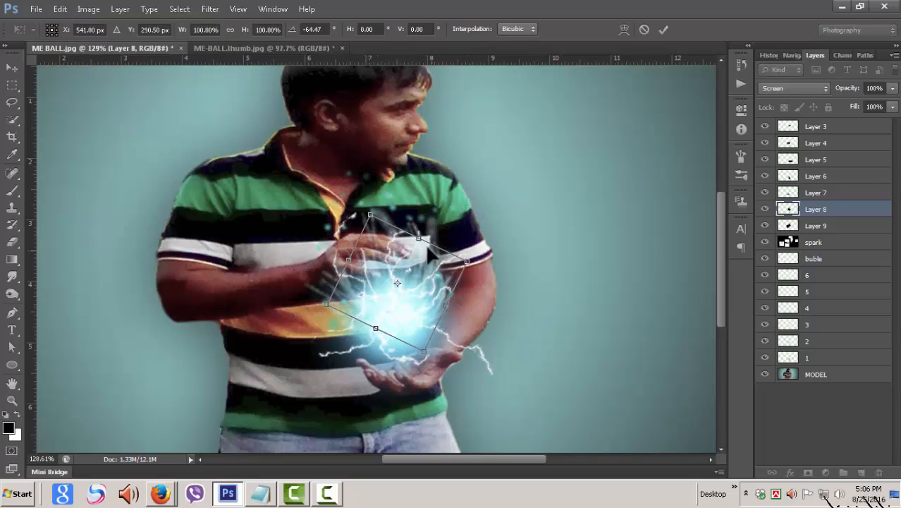
{"action": "left_click_drag", "start_coordinate": [422, 238], "coordinate": [432, 215]}
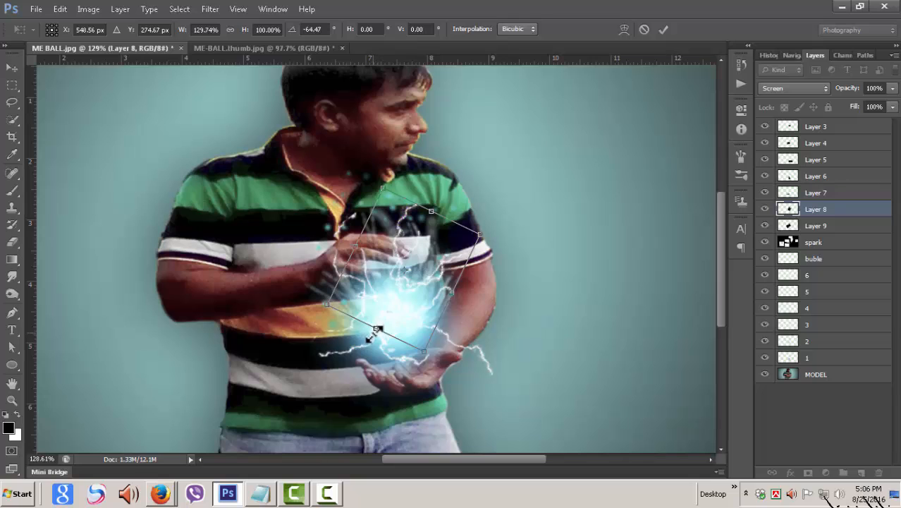
{"action": "left_click_drag", "start_coordinate": [377, 329], "coordinate": [370, 321]}
{"action": "left_click_drag", "start_coordinate": [405, 284], "coordinate": [394, 315]}
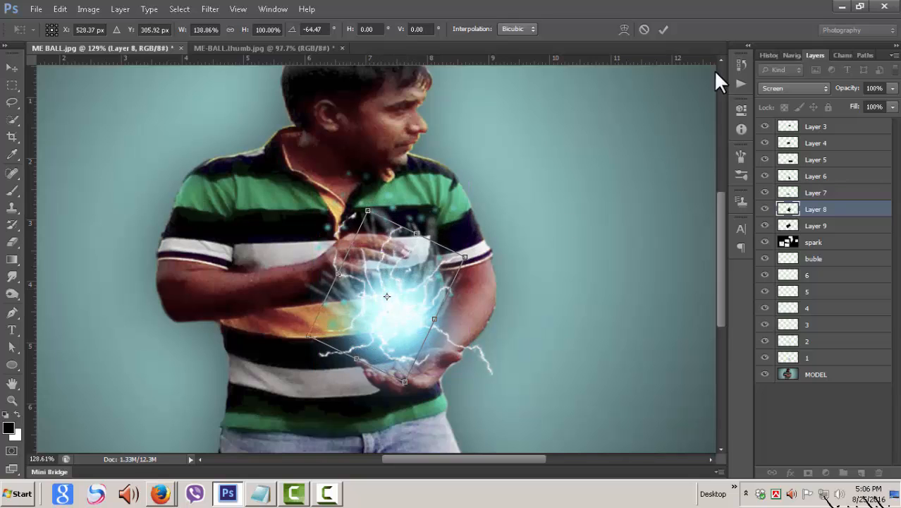
{"action": "left_click", "coordinate": [664, 31]}
Step: Toggle the visibility of Layers 6, 5, 4 and 9 to identify which lightning piece each one holds
{"action": "scroll", "coordinate": [557, 330], "scroll_direction": "up", "scroll_amount": 4}
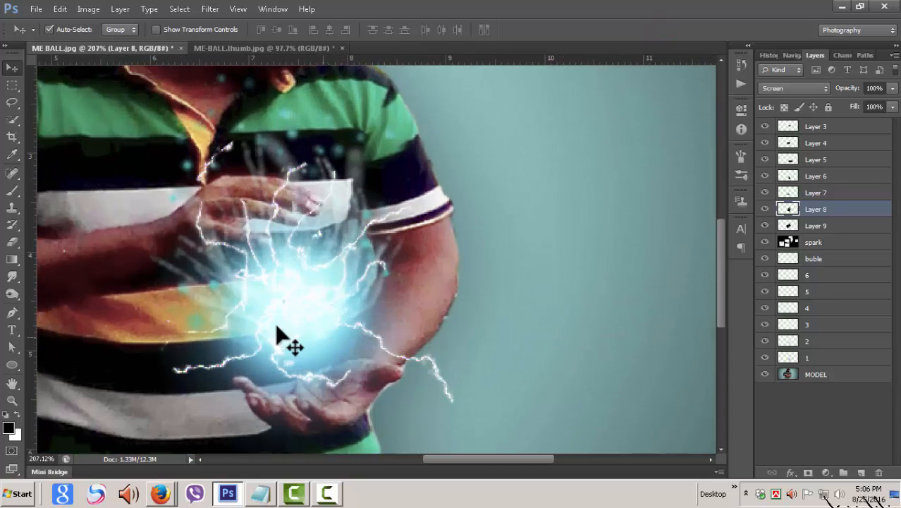
{"action": "left_click", "coordinate": [766, 176]}
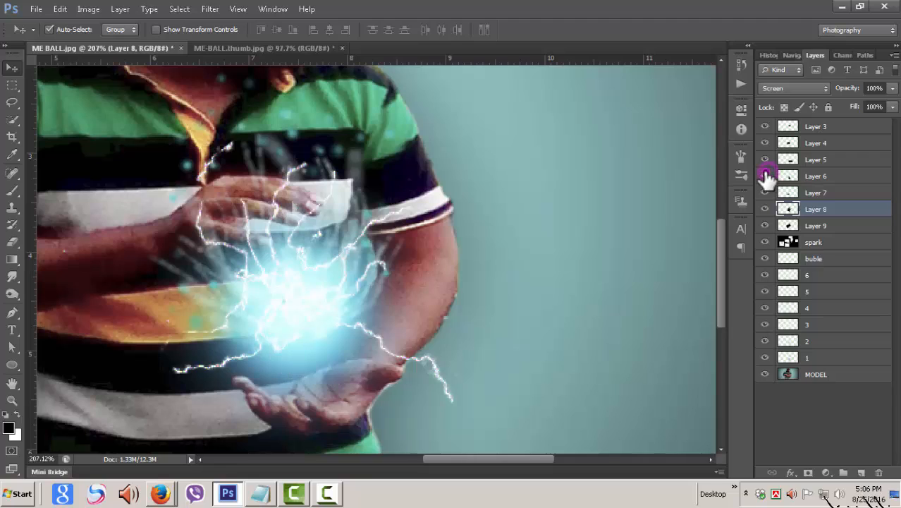
{"action": "left_click", "coordinate": [766, 175]}
{"action": "left_click", "coordinate": [766, 160]}
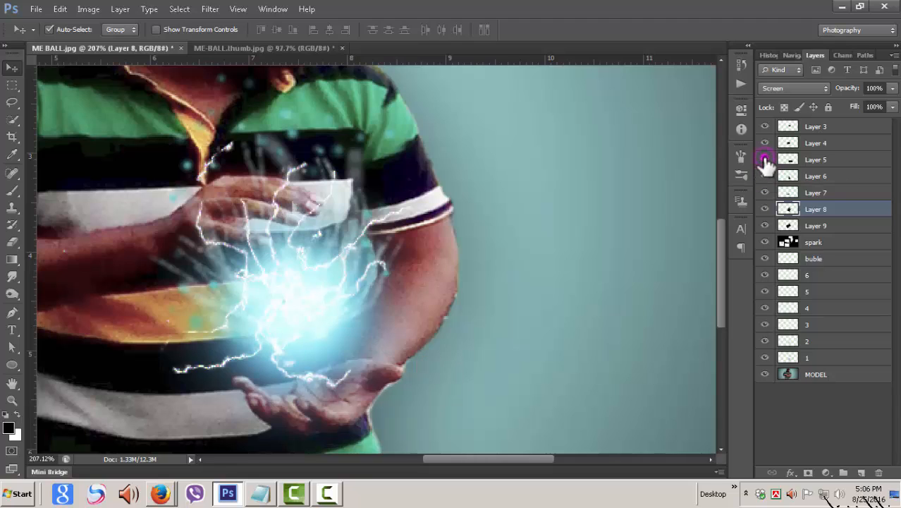
{"action": "left_click", "coordinate": [767, 159]}
{"action": "left_click", "coordinate": [766, 143]}
{"action": "left_click", "coordinate": [766, 144]}
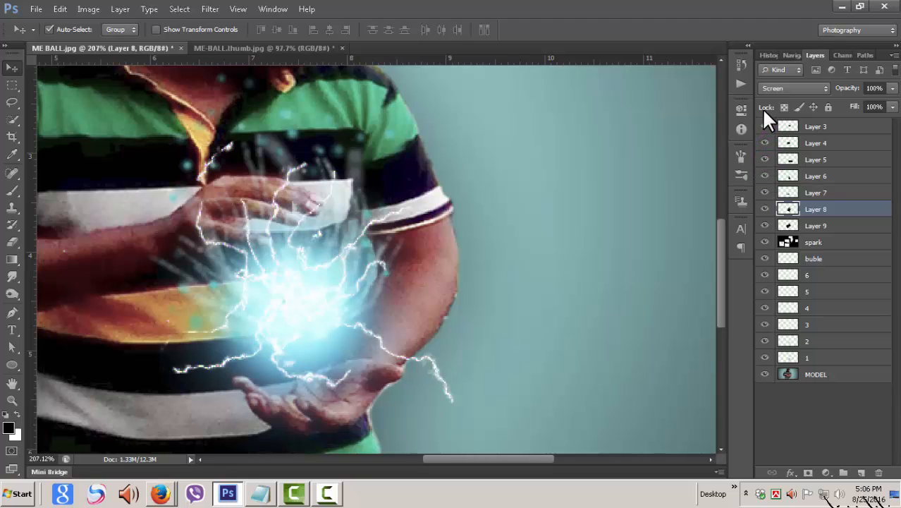
{"action": "left_click", "coordinate": [766, 226]}
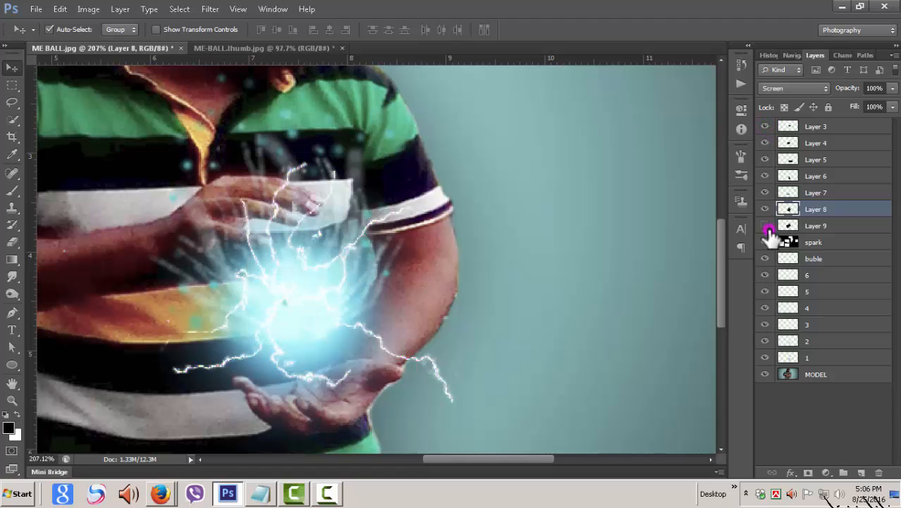
{"action": "left_click", "coordinate": [766, 225]}
{"action": "left_click", "coordinate": [766, 226]}
{"action": "left_click", "coordinate": [766, 225]}
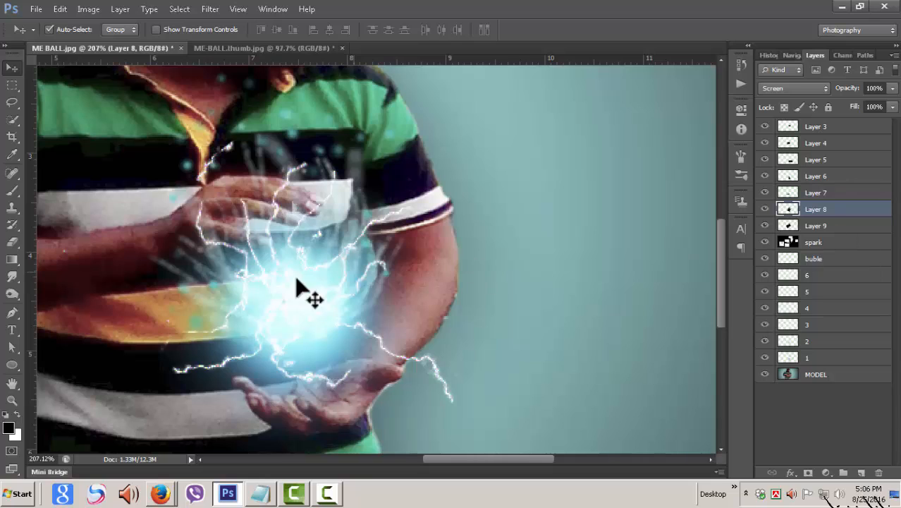
Step: Toggle the visibility of Layers 8, 7 and 9 to find the lightning strand running past the upper hand
{"action": "left_click", "coordinate": [225, 246]}
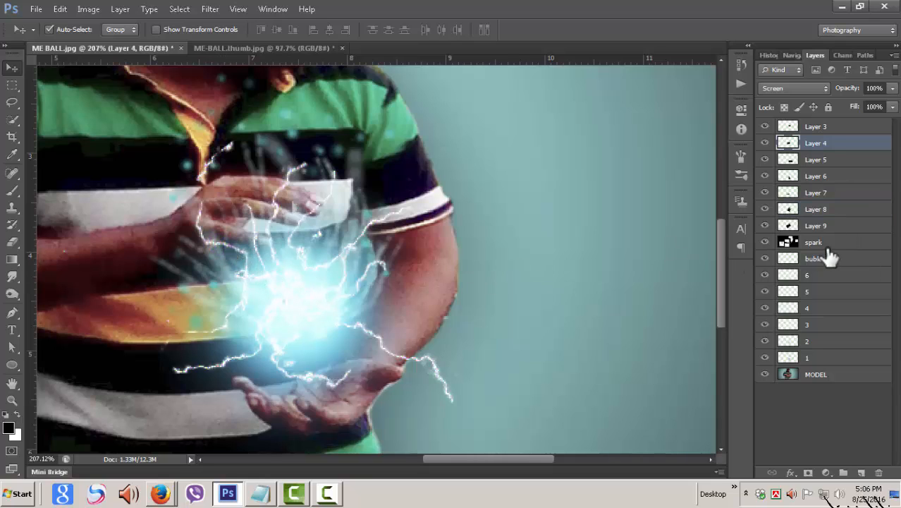
{"action": "left_click", "coordinate": [822, 209]}
{"action": "left_click", "coordinate": [766, 209]}
{"action": "left_click", "coordinate": [766, 209]}
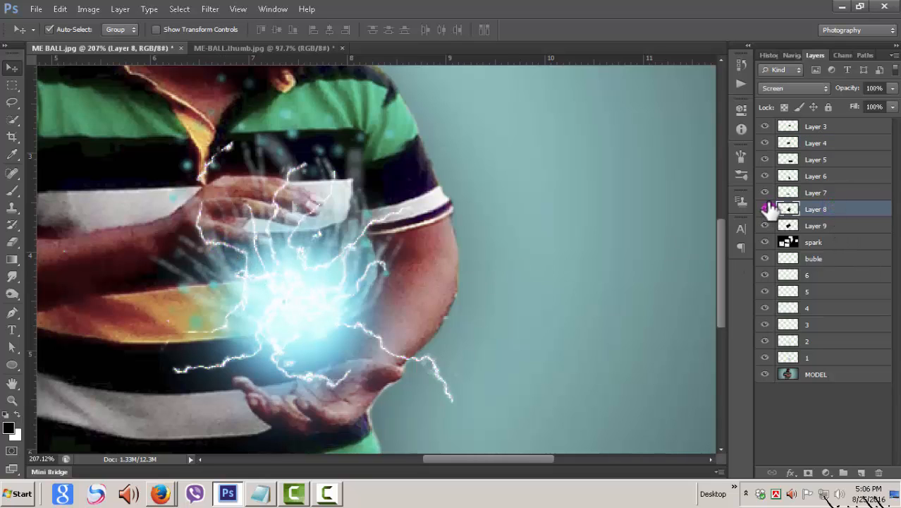
{"action": "left_click", "coordinate": [766, 193]}
{"action": "left_click", "coordinate": [766, 193]}
{"action": "left_click", "coordinate": [765, 225]}
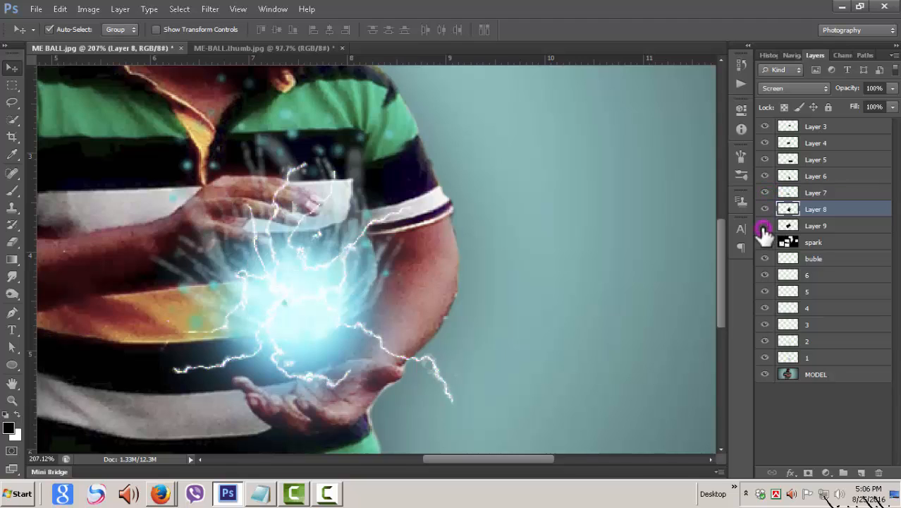
{"action": "left_click", "coordinate": [765, 226]}
Step: Nudge Layer 9's lightning about 12 steps down and 12 steps to the right over the energy ball
{"action": "left_click", "coordinate": [841, 227]}
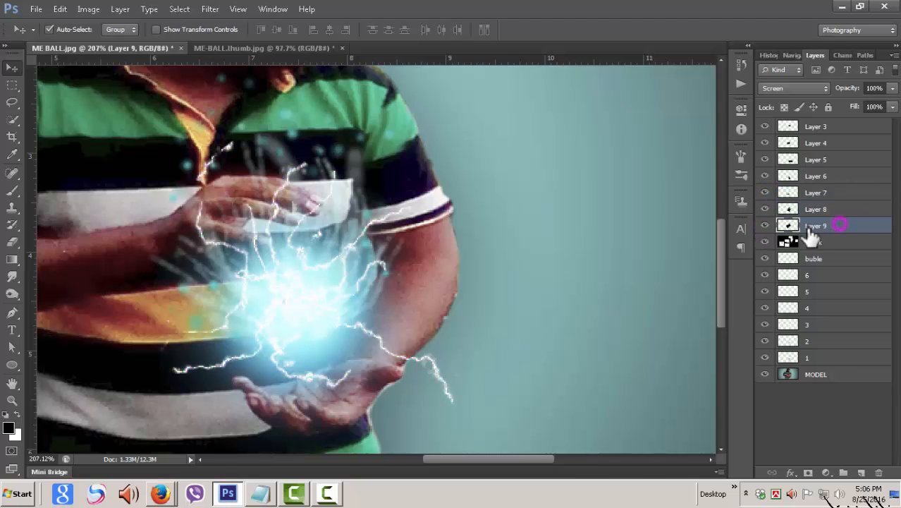
{"action": "left_click", "coordinate": [212, 236]}
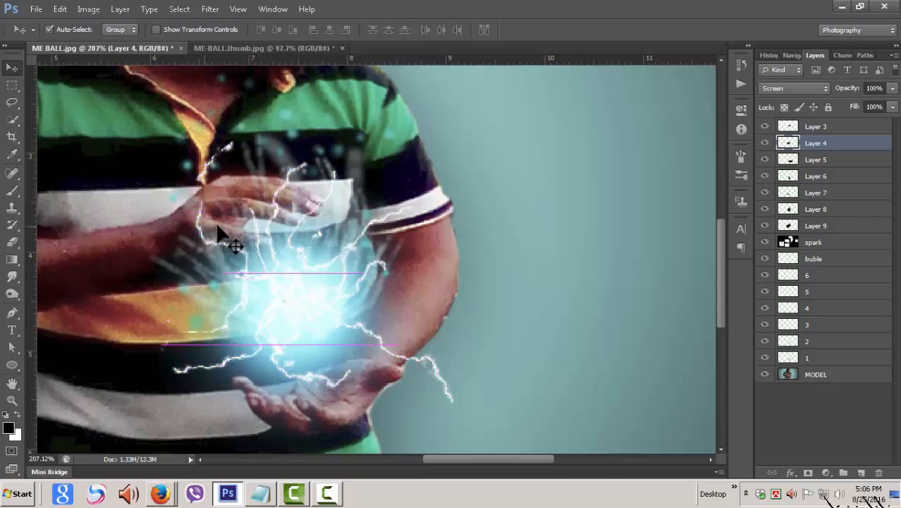
{"action": "left_click", "coordinate": [840, 226]}
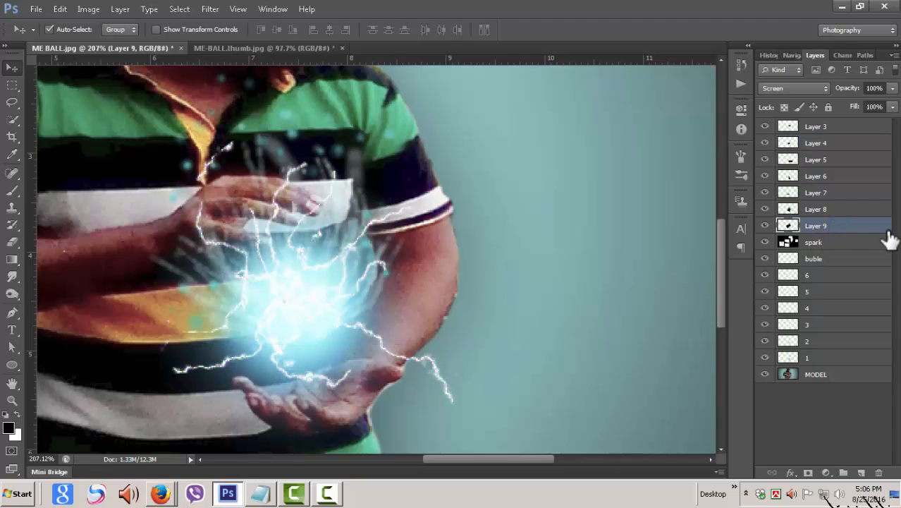
{"action": "key", "text": "Down"}
{"action": "key", "text": "Down"}
{"action": "key", "text": "Down"}
{"action": "key", "text": "Down"}
{"action": "key", "text": "Down"}
{"action": "key", "text": "Down"}
{"action": "key", "text": "Down"}
{"action": "key", "text": "Down"}
{"action": "key", "text": "Down"}
{"action": "key", "text": "Down"}
{"action": "key", "text": "Down"}
{"action": "key", "text": "Down"}
{"action": "key", "text": "Right"}
{"action": "key", "text": "Right"}
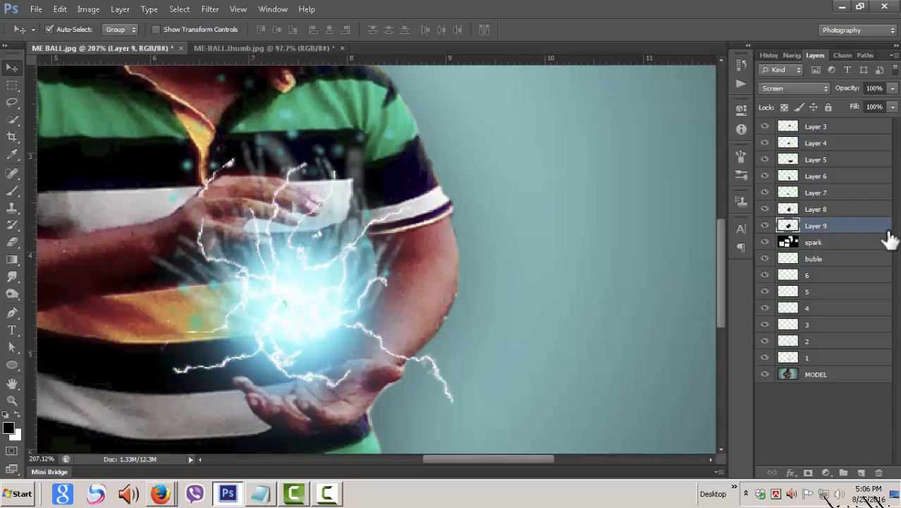
{"action": "key", "text": "Right"}
{"action": "key", "text": "Right"}
{"action": "key", "text": "Right"}
{"action": "key", "text": "Right"}
{"action": "key", "text": "Right"}
{"action": "key", "text": "Right"}
{"action": "key", "text": "Right"}
{"action": "key", "text": "Right"}
{"action": "key", "text": "Right"}
{"action": "key", "text": "Right"}
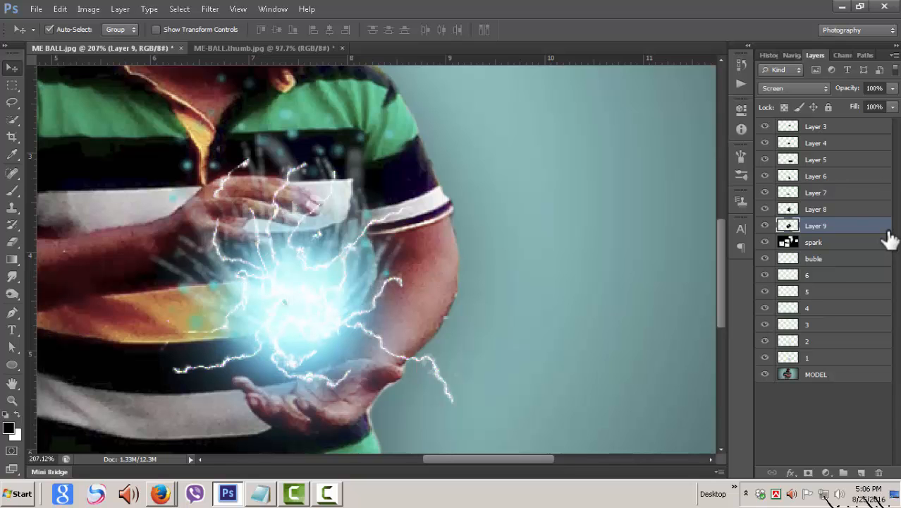
Step: Group the lightning layers from Layer 3 to Layer 9 and collapse the group
{"action": "scroll", "coordinate": [625, 235], "scroll_direction": "down", "scroll_amount": 5}
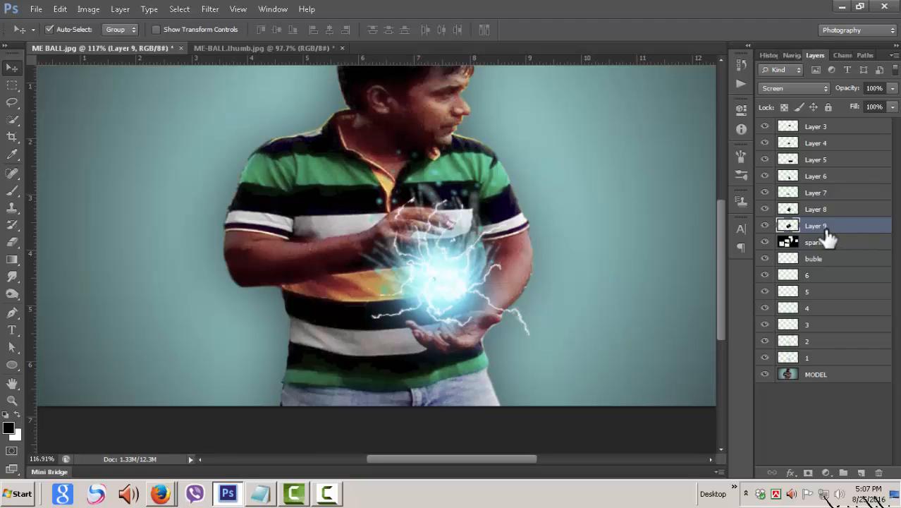
{"action": "left_click", "coordinate": [843, 127], "text": "shift"}
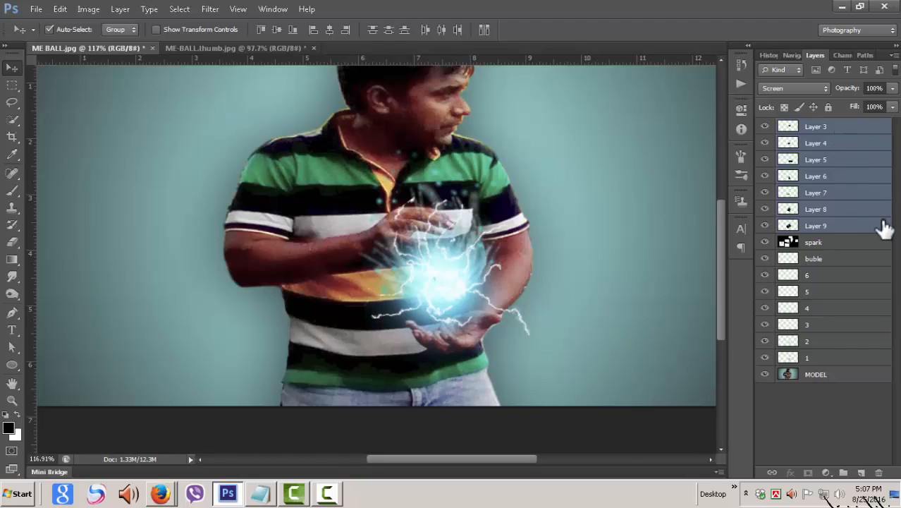
{"action": "key", "text": "g"}
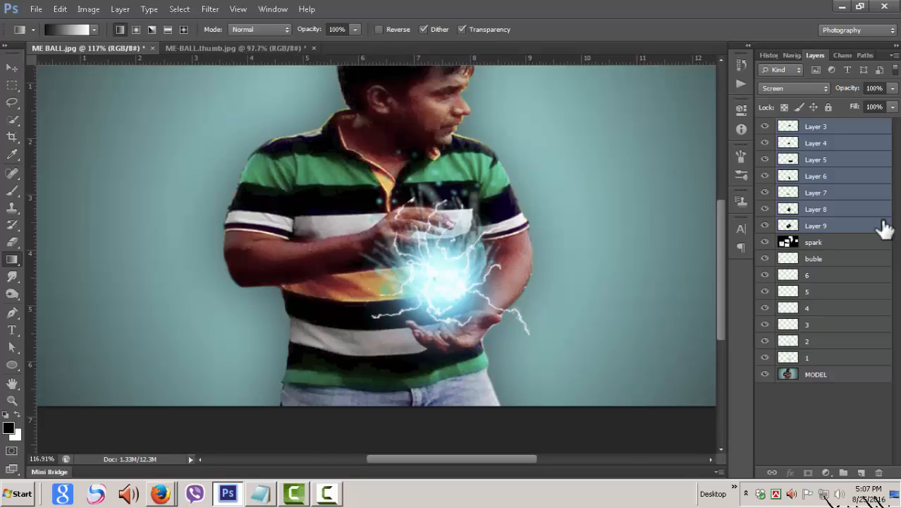
{"action": "key", "text": "ctrl+g"}
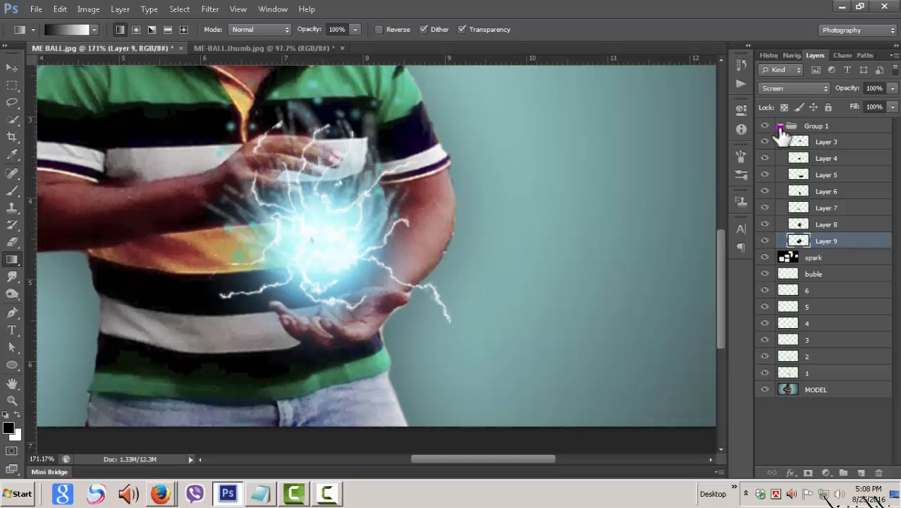
{"action": "left_click", "coordinate": [780, 126]}
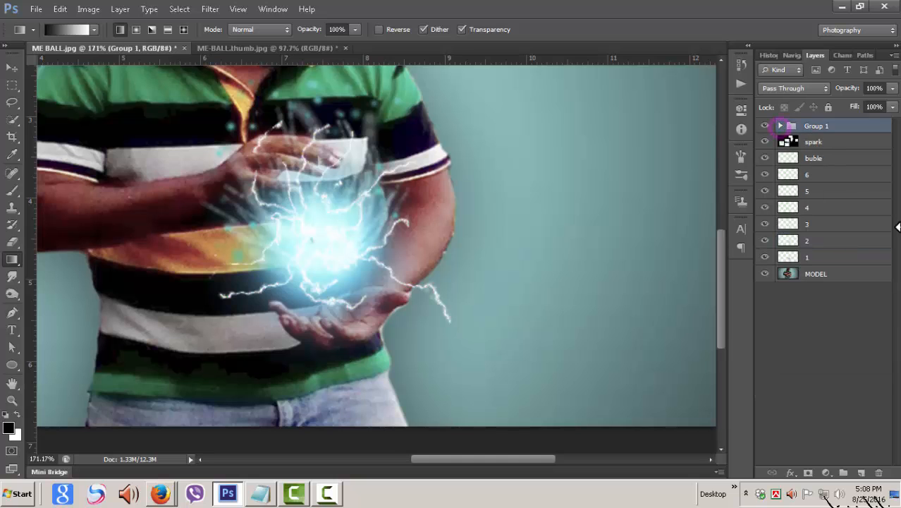
Step: Review the whole composition and toggle the visibility of Group 1, the spark layer and the buble layer
{"action": "scroll", "coordinate": [573, 445], "scroll_direction": "down", "scroll_amount": 2}
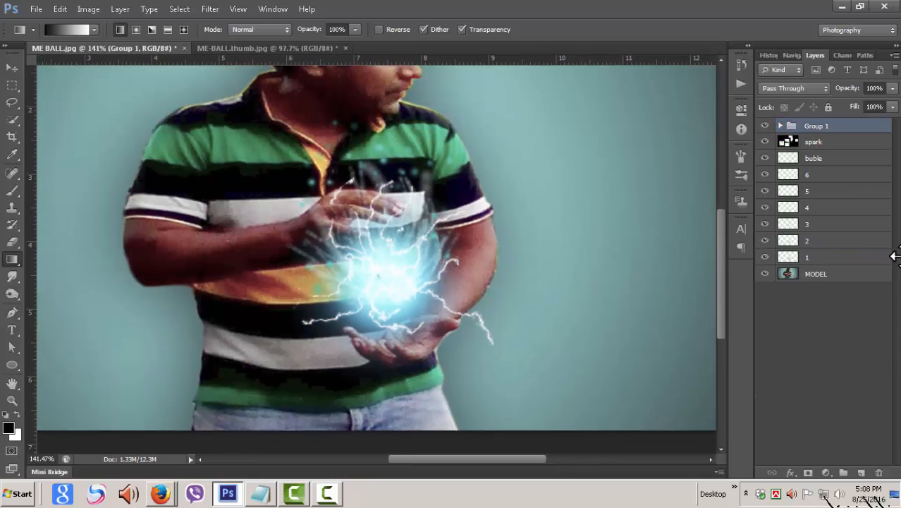
{"action": "scroll", "coordinate": [688, 310], "scroll_direction": "up", "scroll_amount": 1}
{"action": "scroll", "coordinate": [689, 306], "scroll_direction": "down", "scroll_amount": 3}
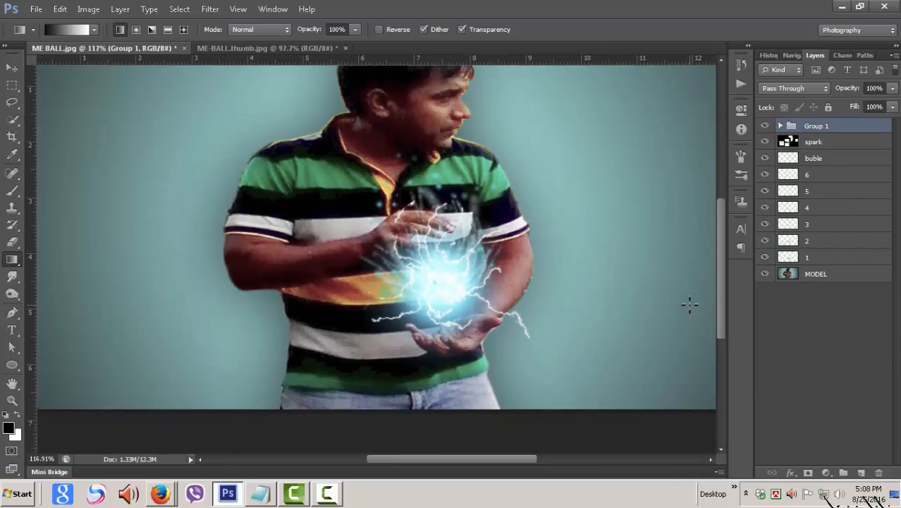
{"action": "mouse_move", "coordinate": [721, 320]}
{"action": "left_mouse_down"}
{"action": "mouse_move", "coordinate": [722, 301]}
{"action": "mouse_move", "coordinate": [722, 310]}
{"action": "left_mouse_up"}
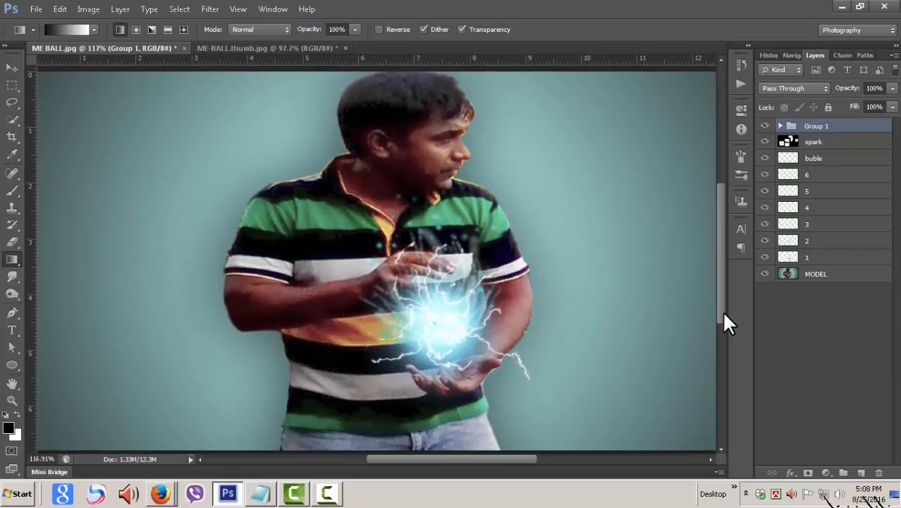
{"action": "left_click", "coordinate": [764, 125]}
{"action": "left_click", "coordinate": [765, 125]}
{"action": "left_click", "coordinate": [766, 142]}
{"action": "left_click", "coordinate": [766, 142]}
{"action": "left_click", "coordinate": [765, 159]}
{"action": "left_click", "coordinate": [765, 159]}
{"action": "left_click", "coordinate": [766, 159]}
Step: Group the buble layer together with layers 6 to 1, and expand the group to show its contents
{"action": "left_click", "coordinate": [828, 159]}
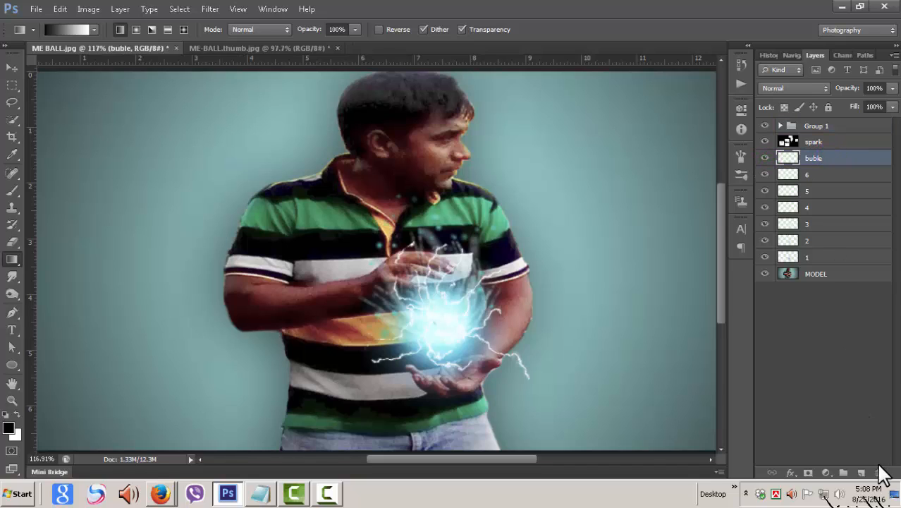
{"action": "left_click", "coordinate": [835, 258], "text": "shift"}
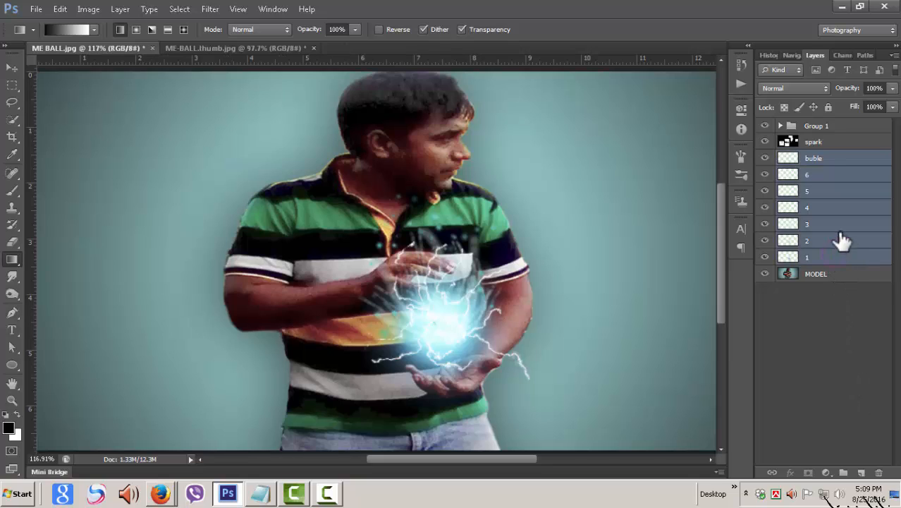
{"action": "key", "text": "ctrl+g"}
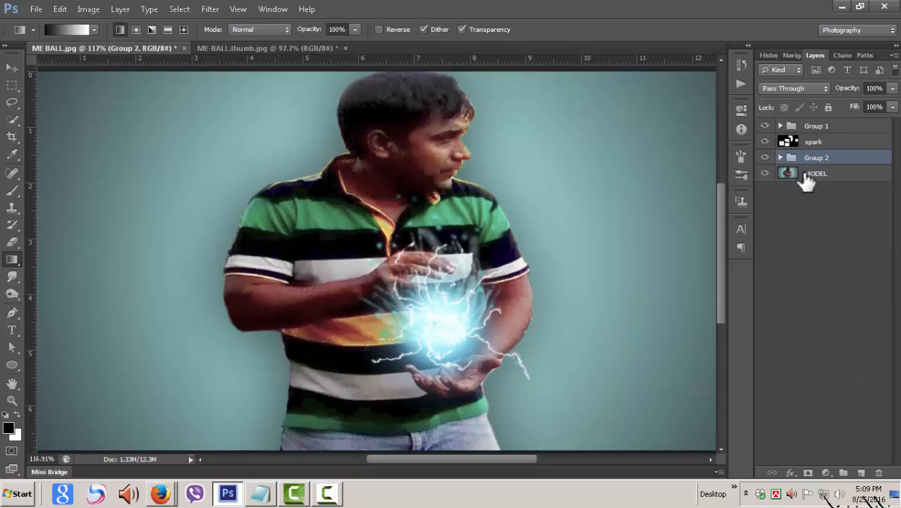
{"action": "left_click", "coordinate": [781, 158]}
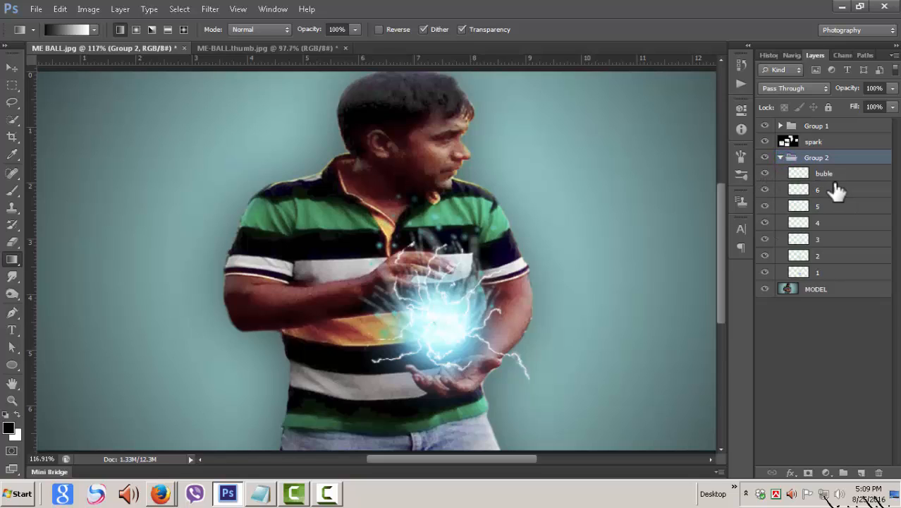
Step: Rename Group 2 as "buble" and the lightning group, Group 1, as "spark"
{"action": "double_click", "coordinate": [823, 159]}
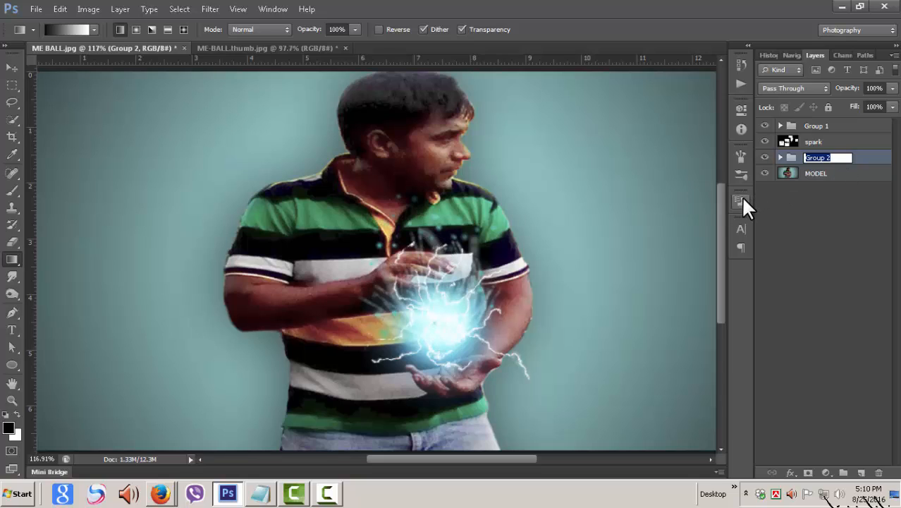
{"action": "type", "text": "buble"}
{"action": "left_click", "coordinate": [840, 125]}
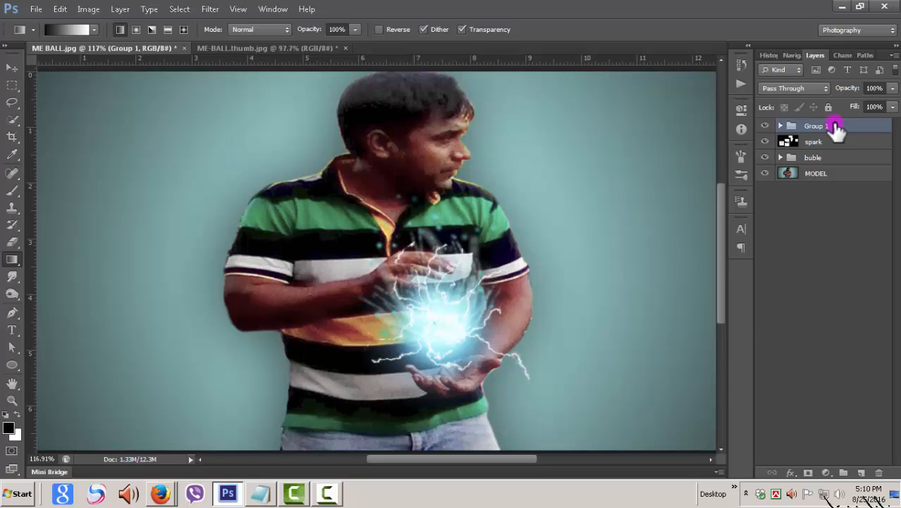
{"action": "double_click", "coordinate": [836, 129]}
{"action": "left_click", "coordinate": [885, 58]}
{"action": "double_click", "coordinate": [819, 125]}
{"action": "type", "text": "spark"}
{"action": "left_click", "coordinate": [873, 123]}
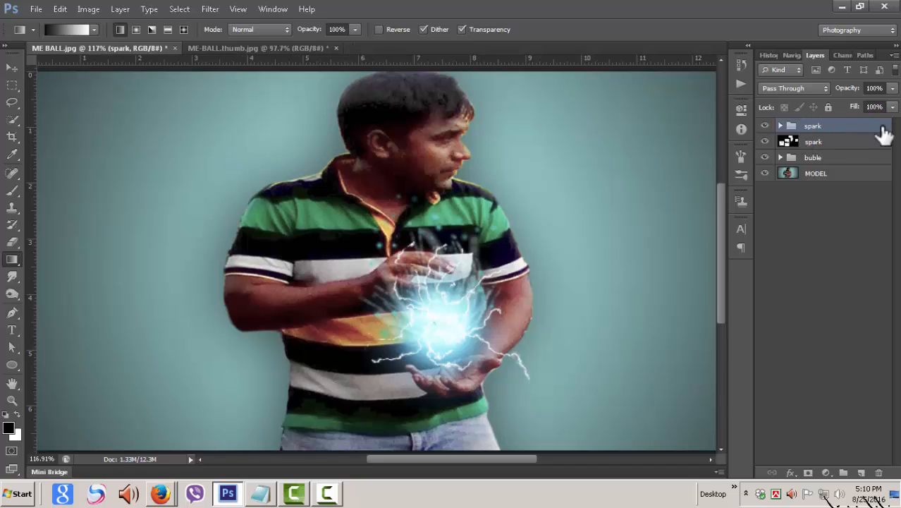
Step: Enable the Outer Glow effect in the buble group's layer style
{"action": "left_click", "coordinate": [853, 158]}
{"action": "double_click", "coordinate": [853, 161]}
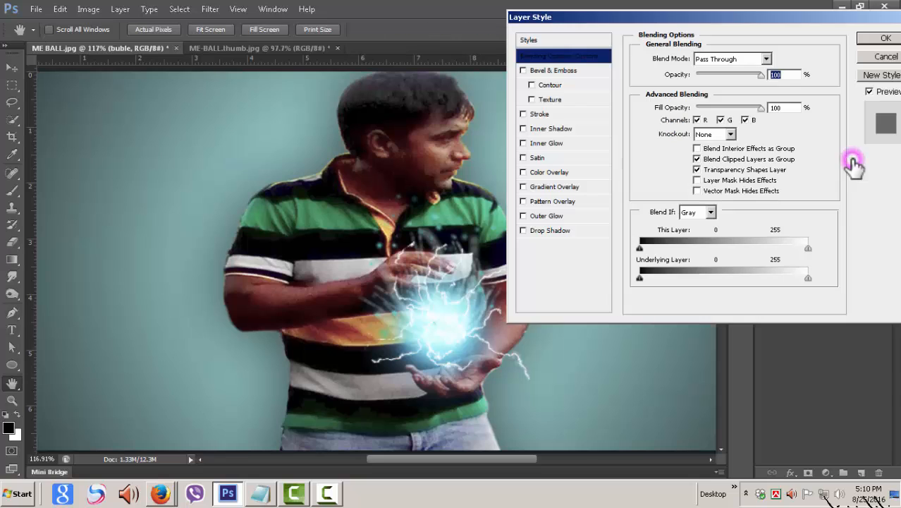
{"action": "left_click", "coordinate": [526, 216]}
{"action": "left_click", "coordinate": [555, 218]}
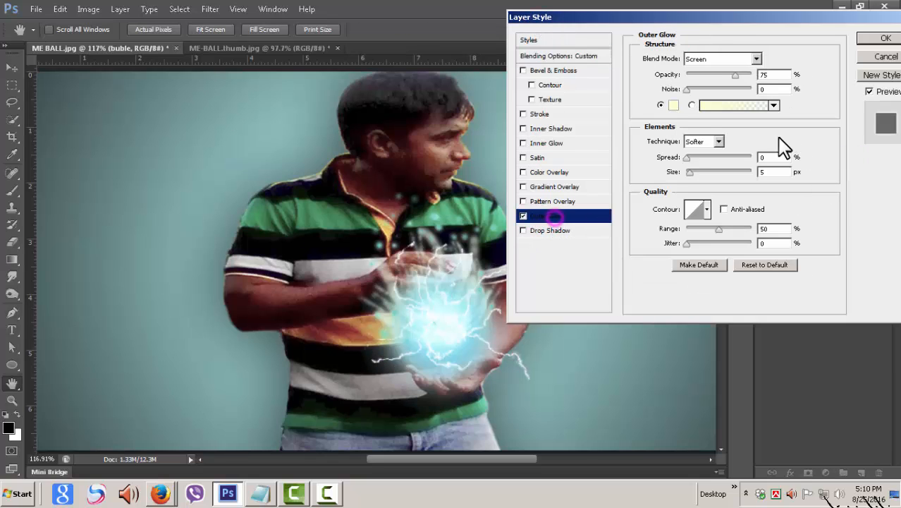
Step: Change the buble group's outer glow colour to blue 0066cc
{"action": "left_click", "coordinate": [673, 106]}
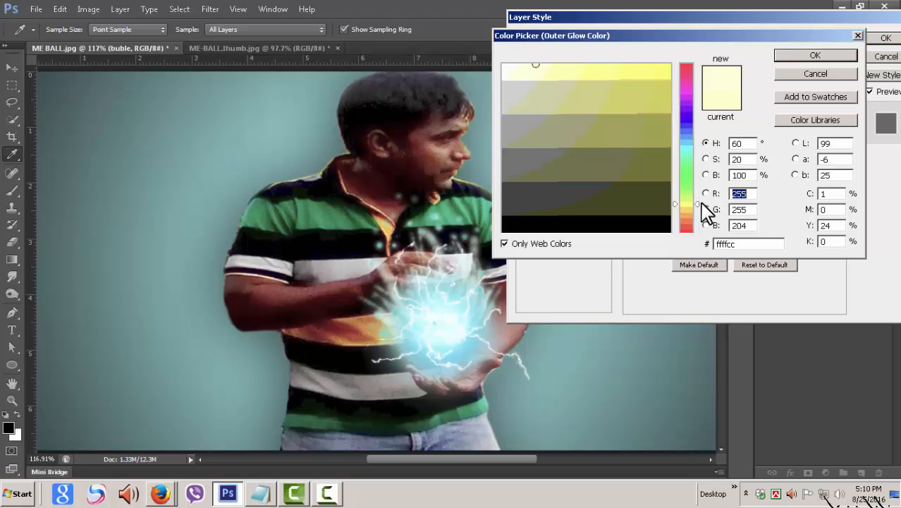
{"action": "left_click_drag", "start_coordinate": [703, 208], "coordinate": [700, 141]}
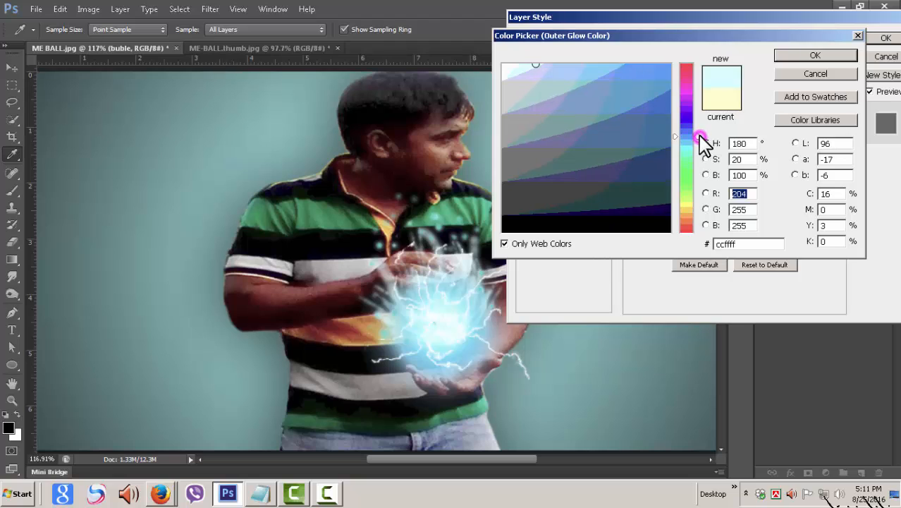
{"action": "left_click_drag", "start_coordinate": [648, 86], "coordinate": [630, 75]}
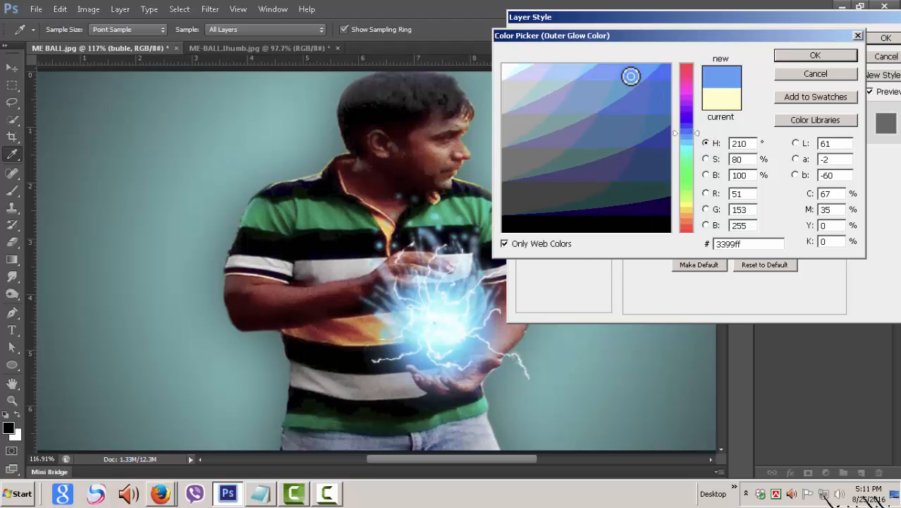
{"action": "left_click", "coordinate": [657, 88]}
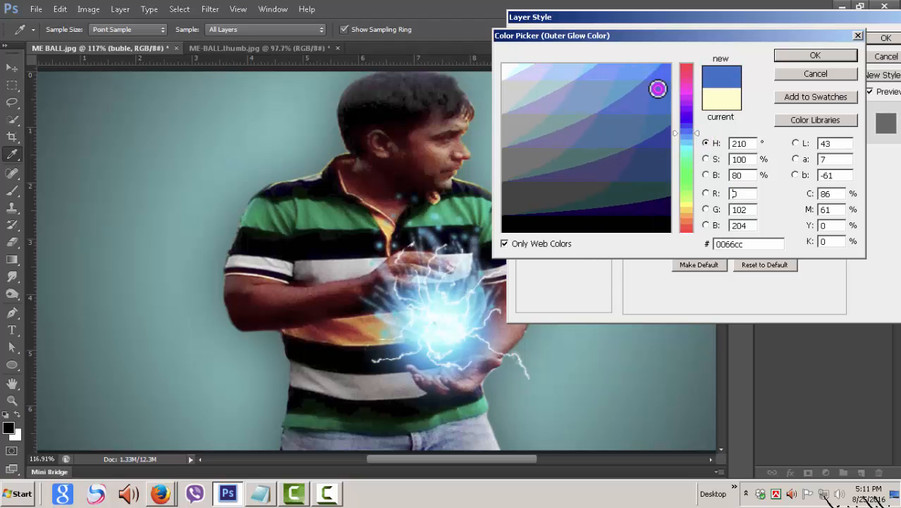
{"action": "left_click", "coordinate": [815, 55]}
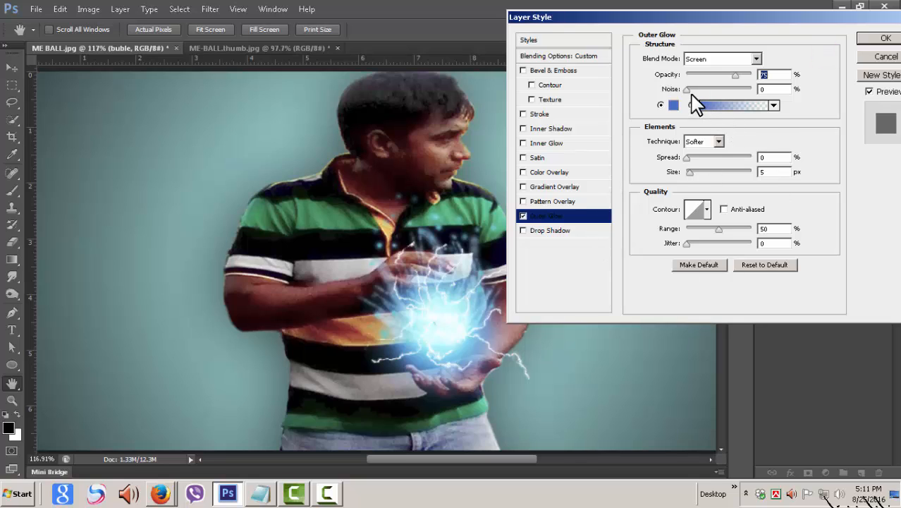
Step: Set the outer glow's opacity to 100%, spread to 0% and size to 27 px
{"action": "left_click", "coordinate": [736, 76]}
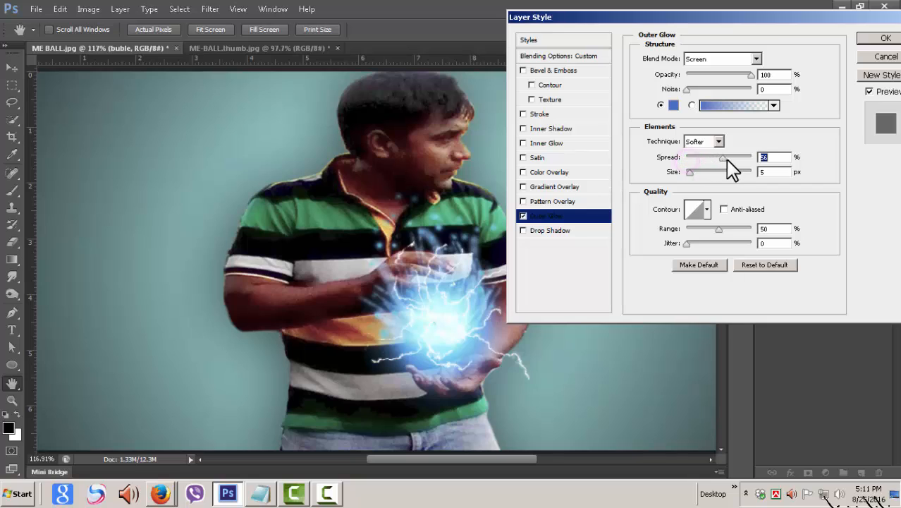
{"action": "left_click_drag", "start_coordinate": [726, 159], "coordinate": [686, 166]}
{"action": "left_click", "coordinate": [692, 178]}
{"action": "left_click_drag", "start_coordinate": [693, 172], "coordinate": [697, 171]}
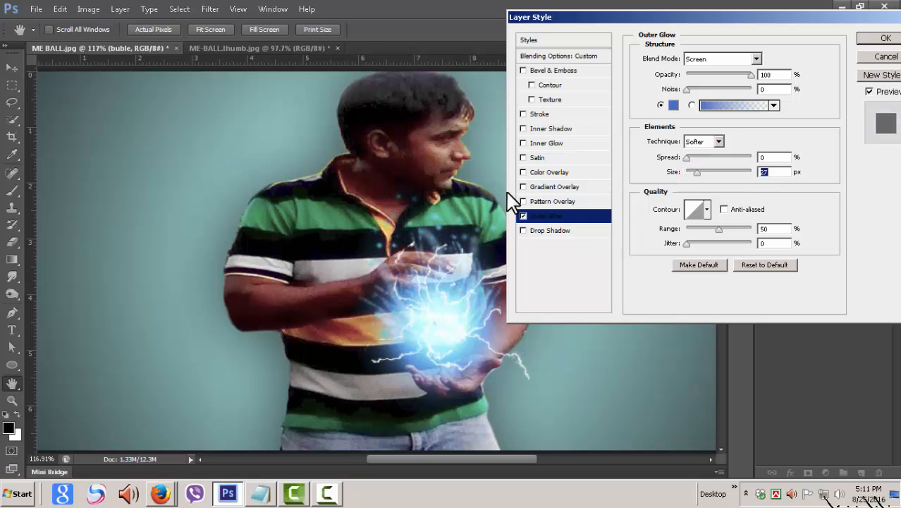
Step: Enable the Inner Glow effect for the buble group and change its glow colour to a light blue
{"action": "left_click", "coordinate": [524, 143]}
{"action": "left_click", "coordinate": [570, 144]}
{"action": "left_click", "coordinate": [674, 106]}
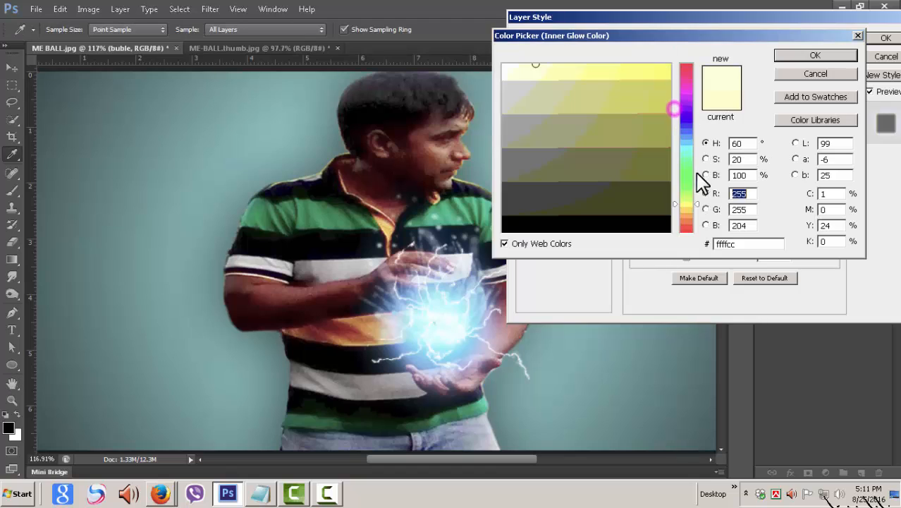
{"action": "left_click_drag", "start_coordinate": [699, 204], "coordinate": [699, 151]}
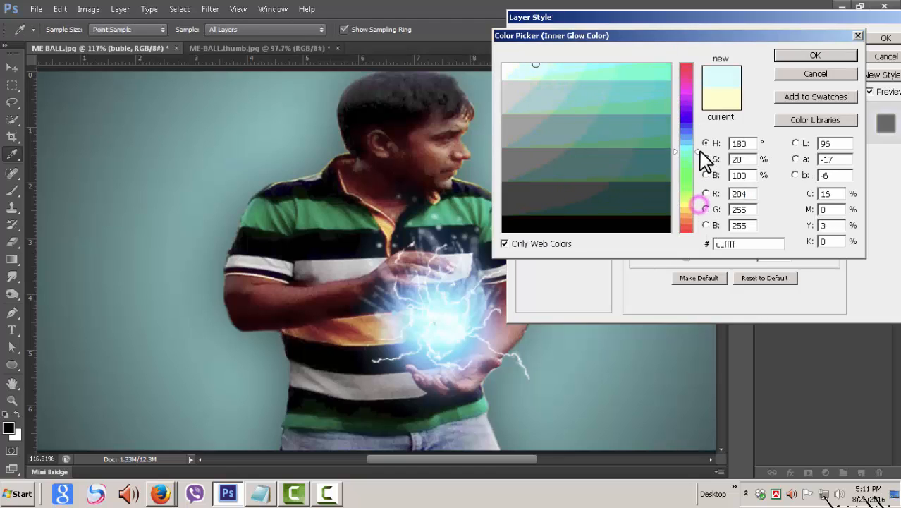
{"action": "left_click_drag", "start_coordinate": [635, 79], "coordinate": [597, 70]}
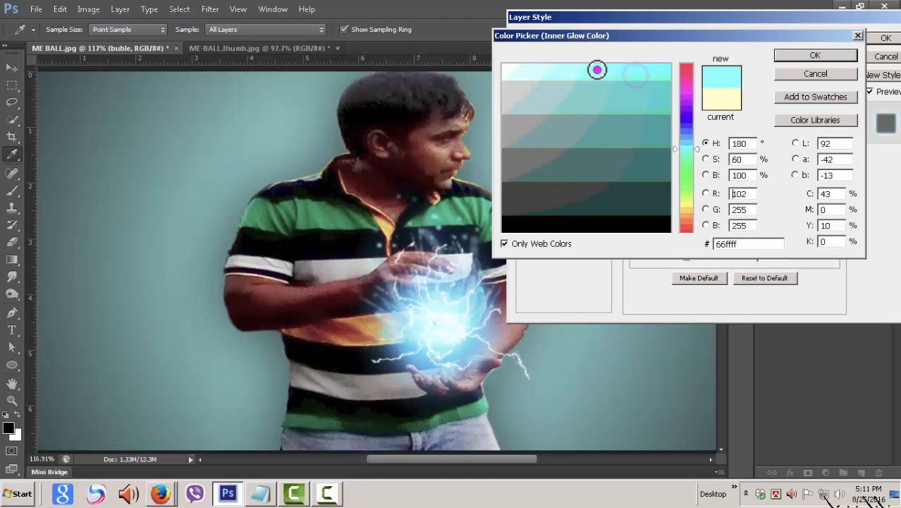
{"action": "mouse_move", "coordinate": [660, 112]}
{"action": "left_mouse_down"}
{"action": "mouse_move", "coordinate": [652, 76]}
{"action": "mouse_move", "coordinate": [658, 121]}
{"action": "mouse_move", "coordinate": [655, 74]}
{"action": "left_mouse_up"}
{"action": "left_click", "coordinate": [840, 55]}
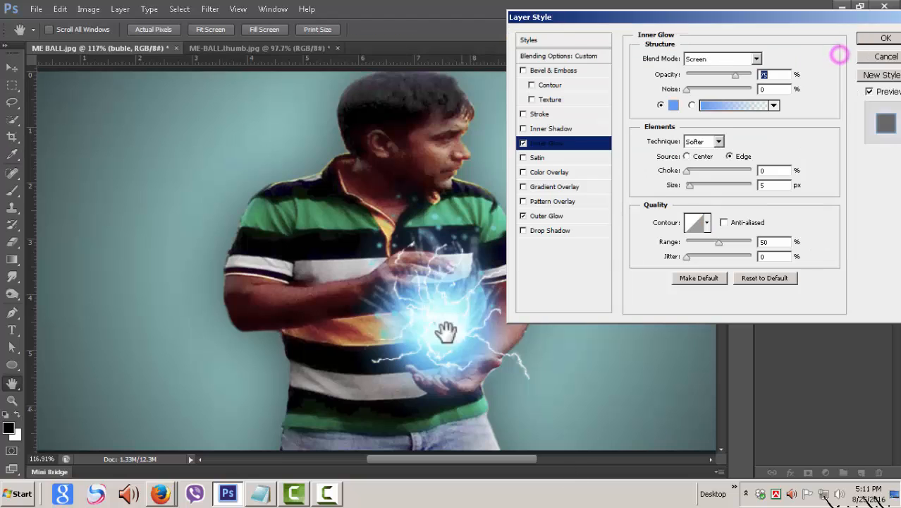
Step: Set the inner glow to Normal blend mode with 100% opacity, 4% choke and 13 px size
{"action": "left_click", "coordinate": [750, 60]}
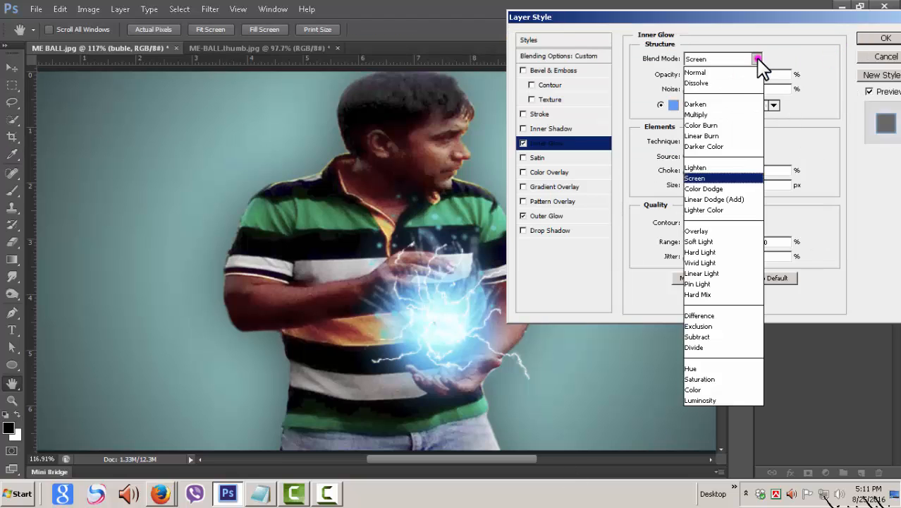
{"action": "left_click", "coordinate": [739, 71]}
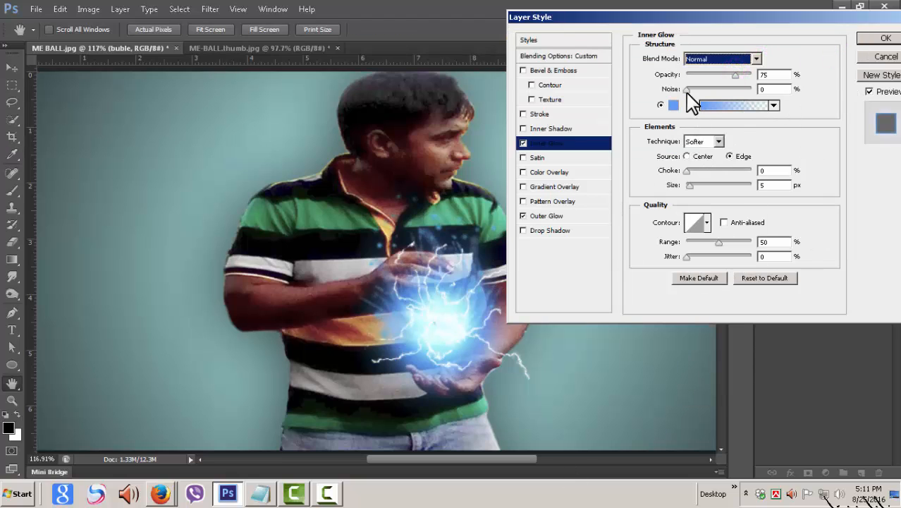
{"action": "left_click_drag", "start_coordinate": [734, 75], "coordinate": [751, 75]}
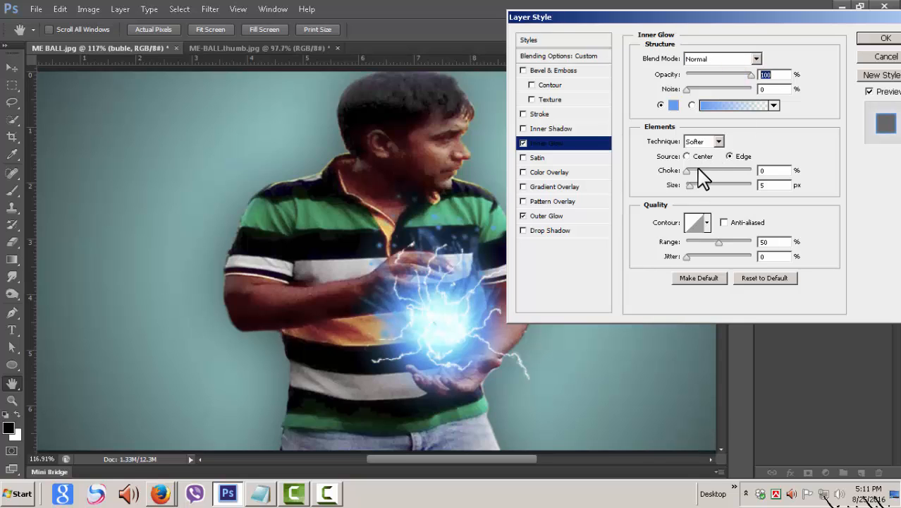
{"action": "mouse_move", "coordinate": [688, 170]}
{"action": "left_mouse_down"}
{"action": "mouse_move", "coordinate": [700, 172]}
{"action": "mouse_move", "coordinate": [688, 170]}
{"action": "mouse_move", "coordinate": [691, 184]}
{"action": "mouse_move", "coordinate": [707, 185]}
{"action": "mouse_move", "coordinate": [692, 184]}
{"action": "left_mouse_up"}
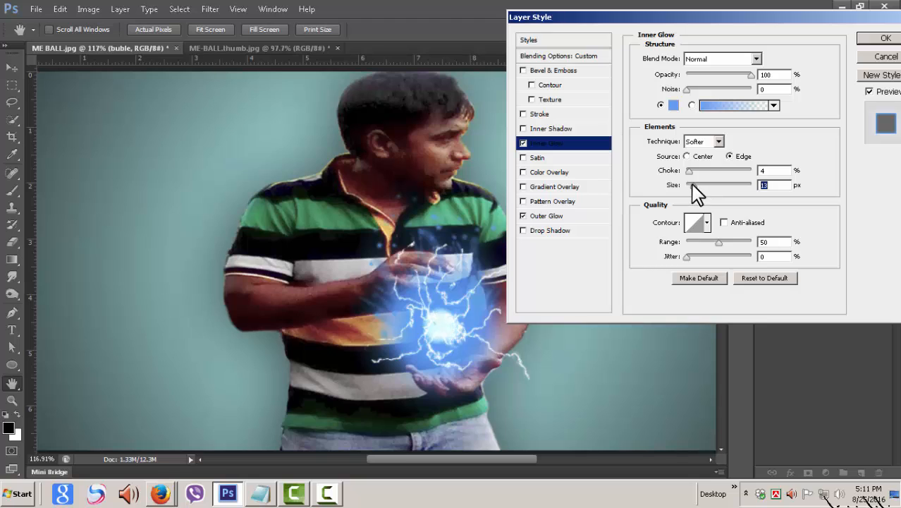
Step: Set the outer glow to Normal blend mode with 0% spread and 141 px size, and apply the layer style
{"action": "left_click", "coordinate": [559, 217]}
{"action": "left_click", "coordinate": [756, 59]}
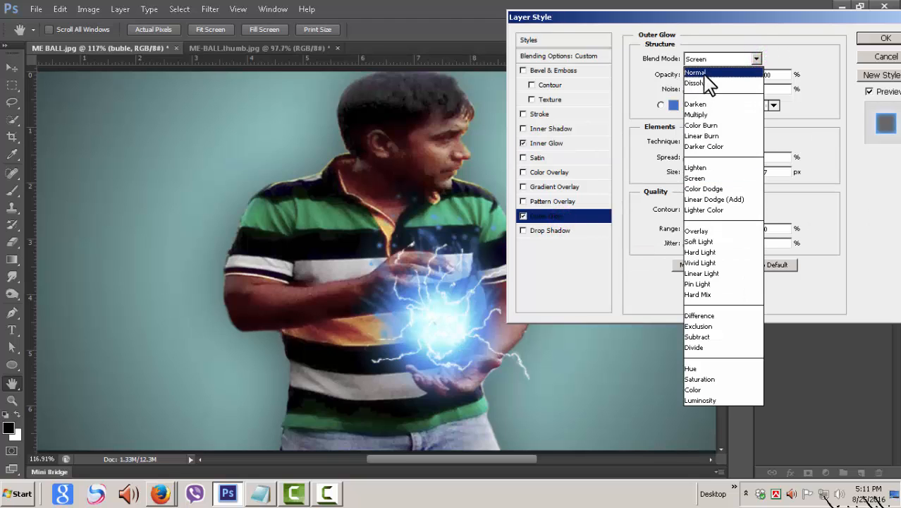
{"action": "left_click", "coordinate": [706, 74]}
{"action": "mouse_move", "coordinate": [685, 158]}
{"action": "left_mouse_down"}
{"action": "mouse_move", "coordinate": [739, 152]}
{"action": "mouse_move", "coordinate": [688, 158]}
{"action": "left_mouse_up"}
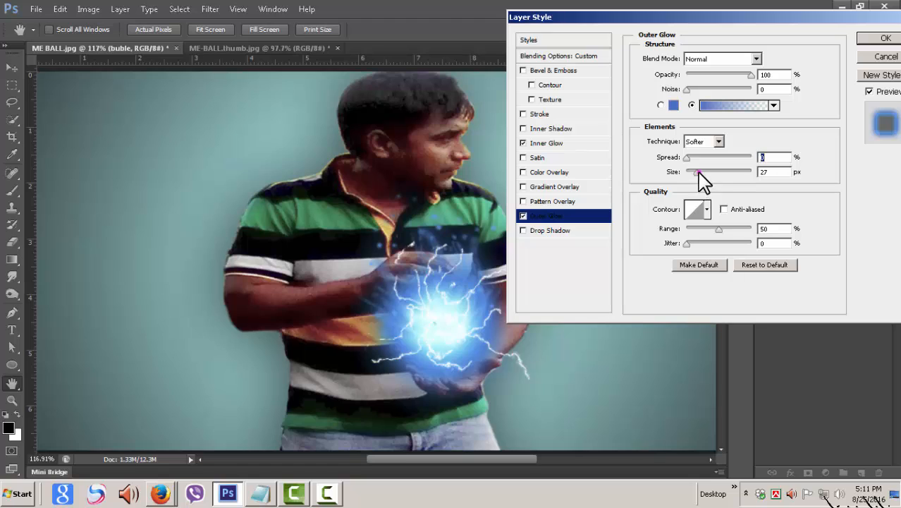
{"action": "left_click_drag", "start_coordinate": [698, 172], "coordinate": [722, 171]}
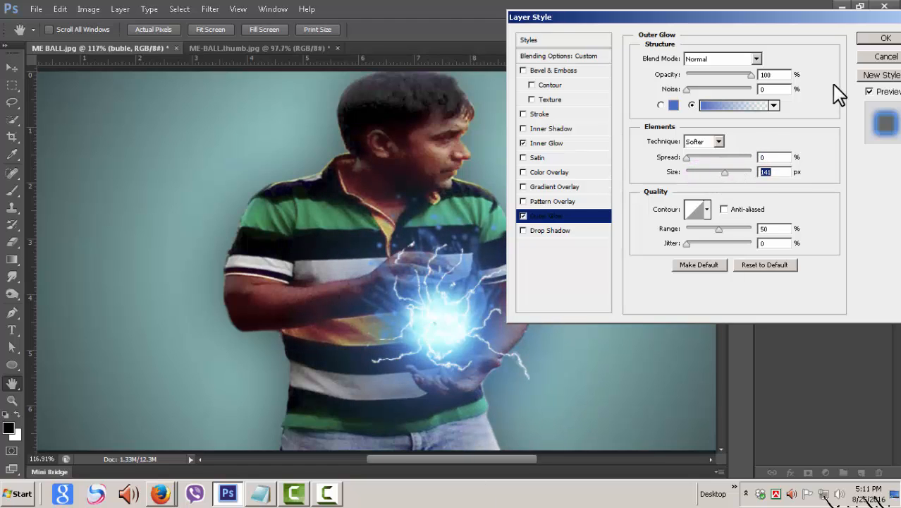
{"action": "left_click", "coordinate": [875, 38]}
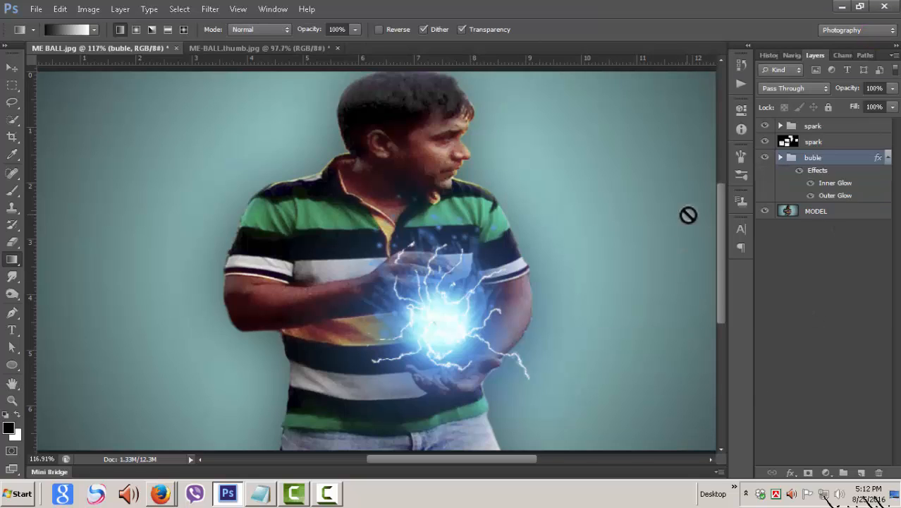
Step: Hide and reshow the MODEL layer to examine the energy ball's glow with and without the man
{"action": "left_click", "coordinate": [765, 211]}
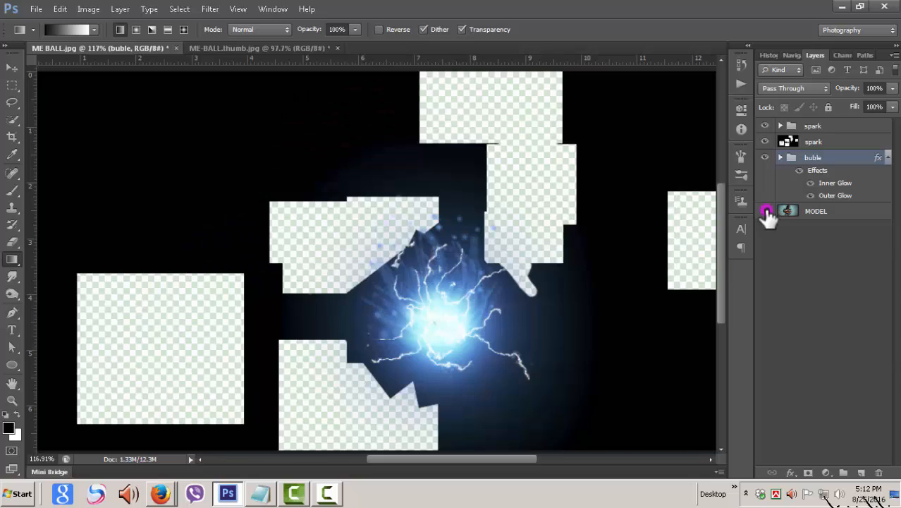
{"action": "left_click", "coordinate": [765, 211]}
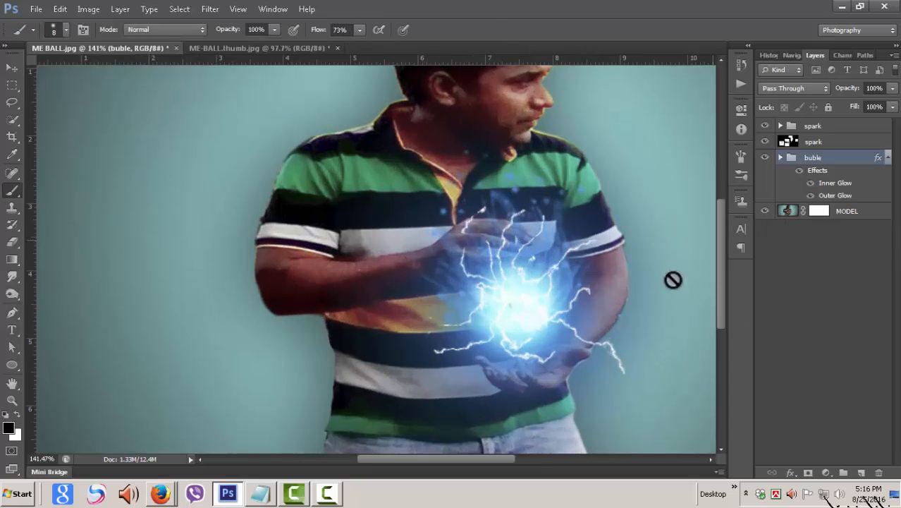
{"action": "left_click_drag", "start_coordinate": [477, 459], "coordinate": [499, 459]}
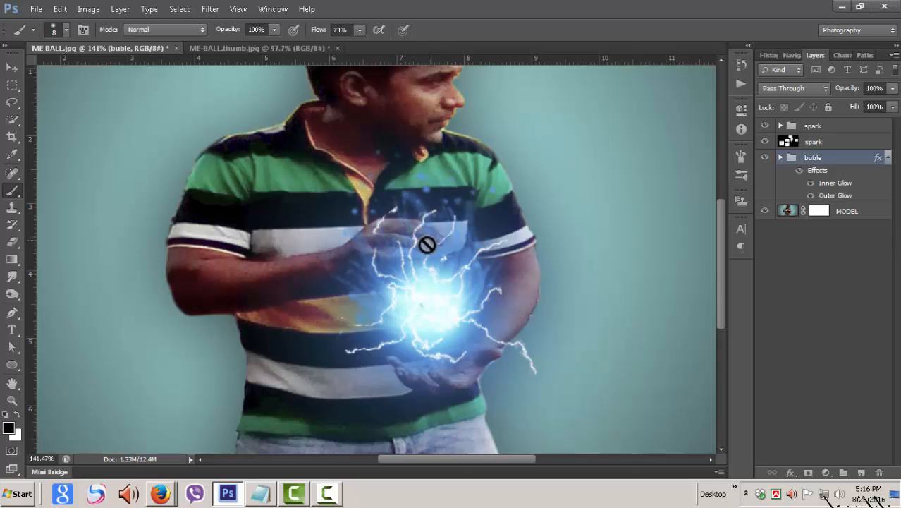
{"action": "scroll", "coordinate": [515, 288], "scroll_direction": "up", "scroll_amount": 3}
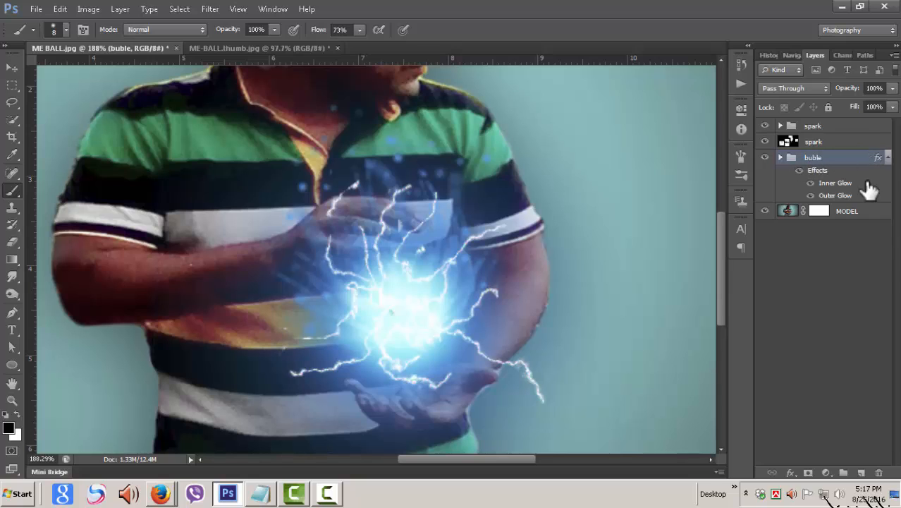
Step: Add a layer mask to the buble group and set the brush to 24 px with 0% hardness
{"action": "left_click", "coordinate": [808, 473]}
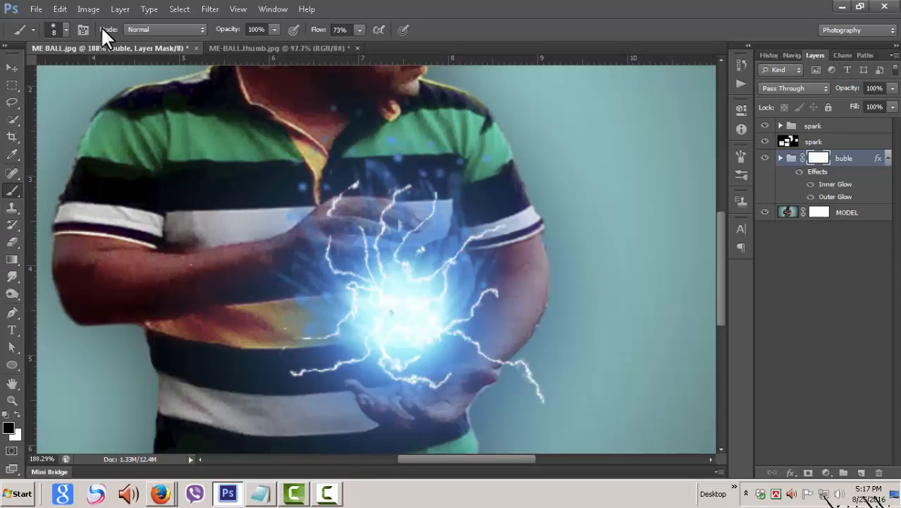
{"action": "left_click", "coordinate": [67, 30]}
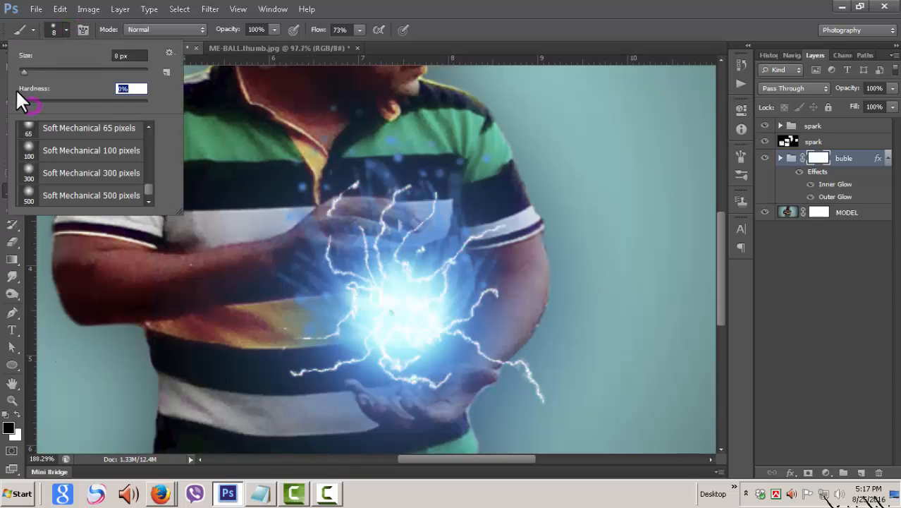
{"action": "left_click_drag", "start_coordinate": [21, 72], "coordinate": [33, 70]}
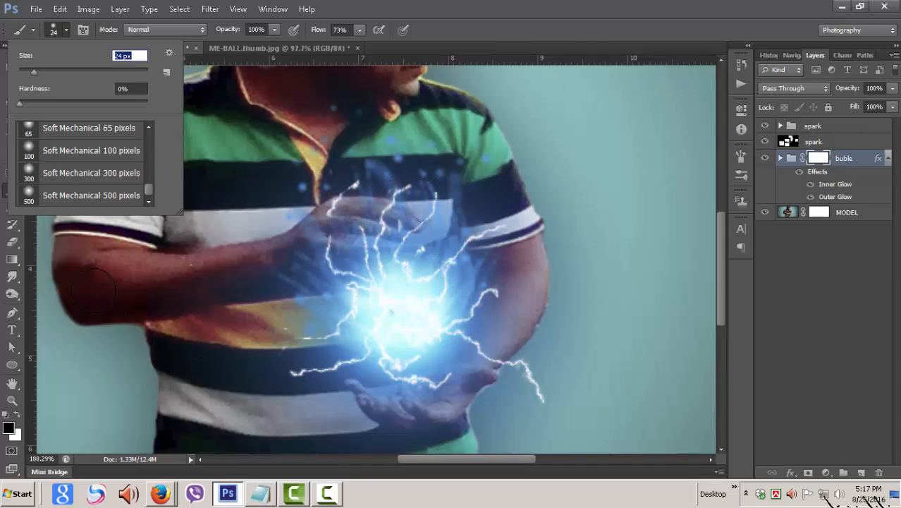
{"action": "left_click", "coordinate": [406, 8]}
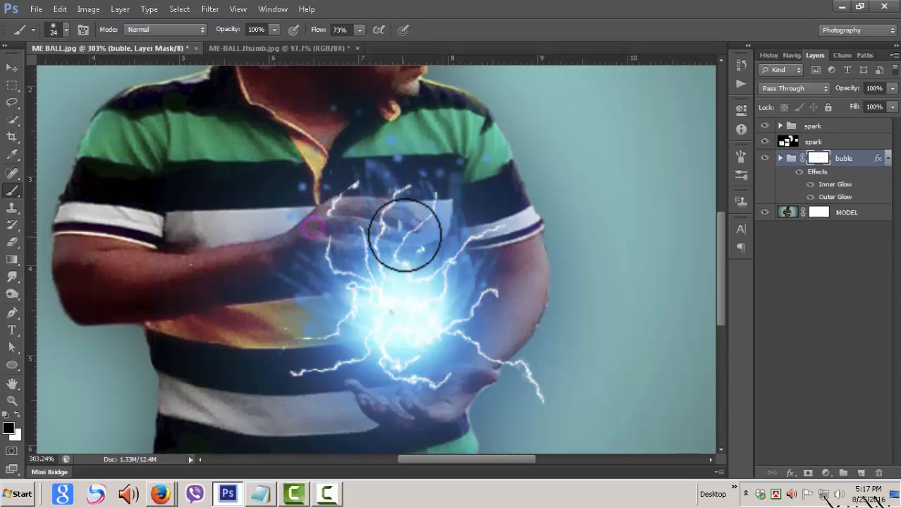
Step: Paint black on the buble group's mask over the man's upper hand and fingers to remove the blue glow covering them
{"action": "scroll", "coordinate": [402, 237], "scroll_direction": "up", "scroll_amount": 4}
{"action": "left_click", "coordinate": [312, 210]}
{"action": "left_click", "coordinate": [329, 214]}
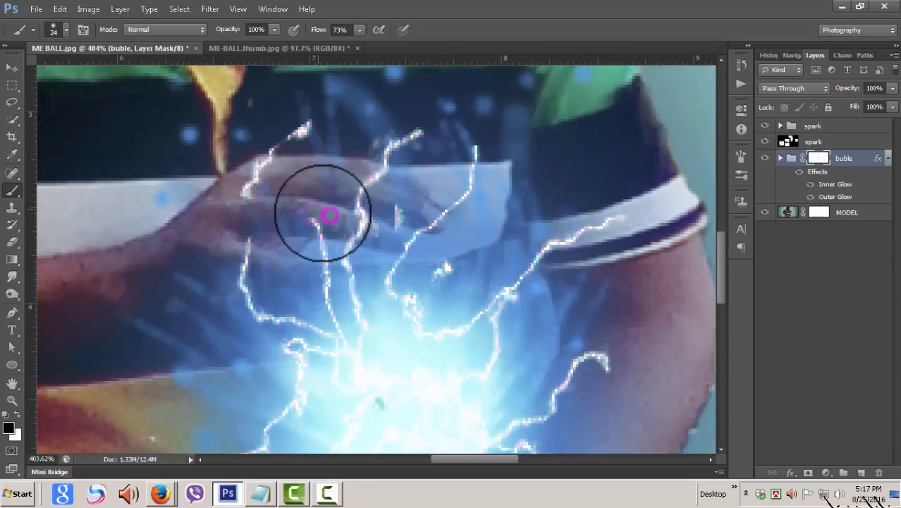
{"action": "left_click", "coordinate": [323, 213]}
{"action": "left_click", "coordinate": [349, 222]}
{"action": "left_click", "coordinate": [353, 216]}
{"action": "left_click", "coordinate": [367, 211]}
{"action": "left_click", "coordinate": [367, 197]}
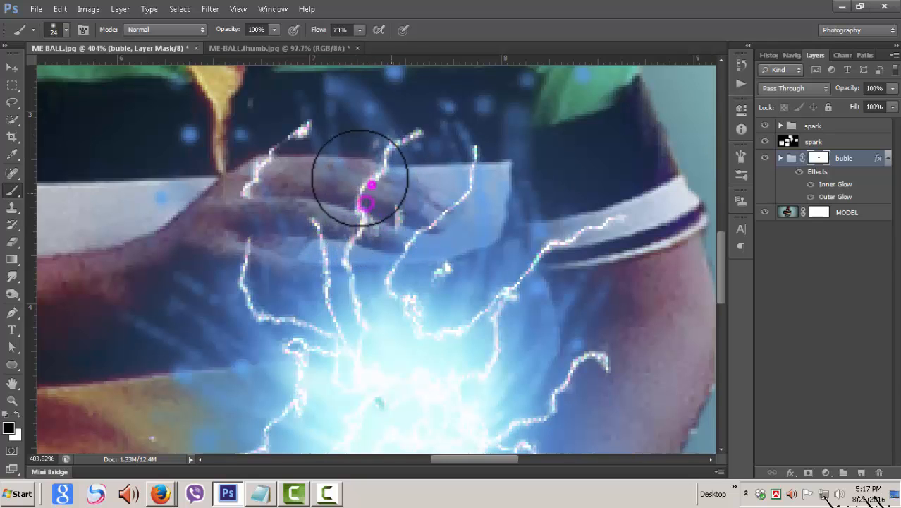
{"action": "left_click", "coordinate": [359, 180]}
{"action": "left_click", "coordinate": [339, 170]}
{"action": "left_click", "coordinate": [338, 175]}
{"action": "left_click", "coordinate": [376, 189]}
{"action": "left_click", "coordinate": [422, 203]}
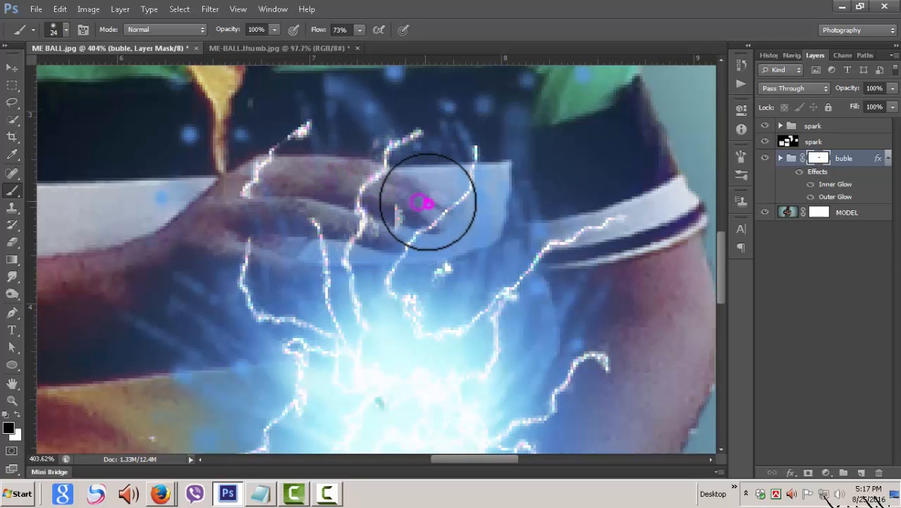
{"action": "left_click", "coordinate": [427, 201]}
{"action": "left_click", "coordinate": [378, 185]}
{"action": "left_click", "coordinate": [342, 171]}
{"action": "left_click", "coordinate": [314, 183]}
{"action": "left_click", "coordinate": [300, 195]}
{"action": "left_click", "coordinate": [276, 203]}
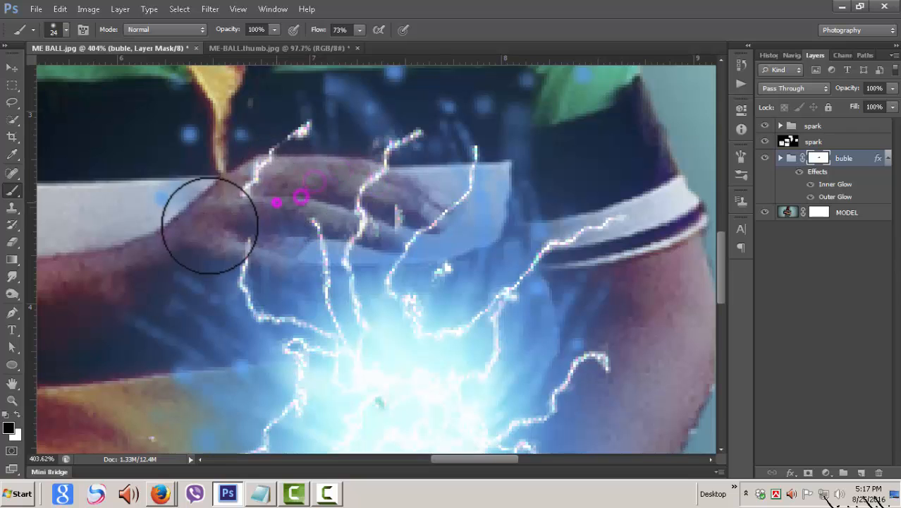
{"action": "left_click", "coordinate": [220, 234]}
{"action": "left_click", "coordinate": [246, 254]}
{"action": "left_click", "coordinate": [302, 268]}
{"action": "left_click", "coordinate": [328, 270]}
{"action": "left_click", "coordinate": [342, 288]}
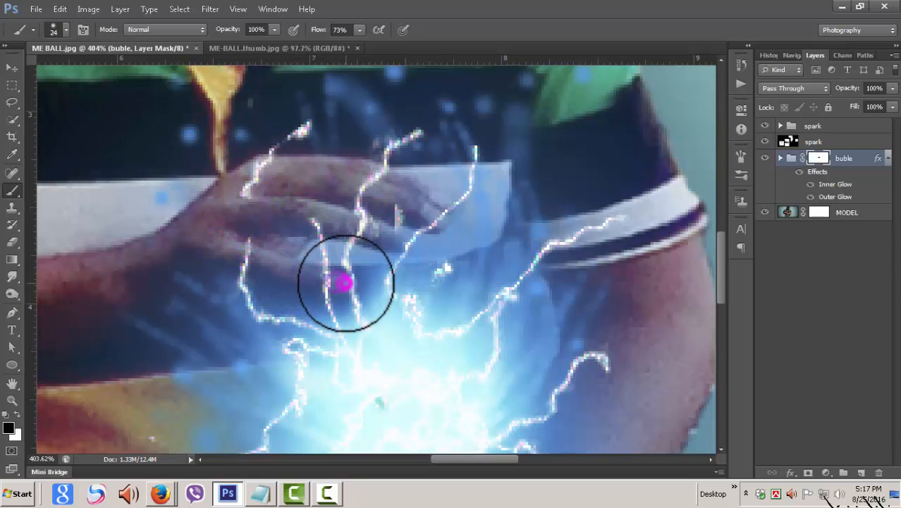
{"action": "left_click", "coordinate": [298, 263]}
{"action": "left_click", "coordinate": [312, 265]}
{"action": "left_click", "coordinate": [331, 273]}
{"action": "left_click", "coordinate": [357, 285]}
{"action": "left_click", "coordinate": [325, 271]}
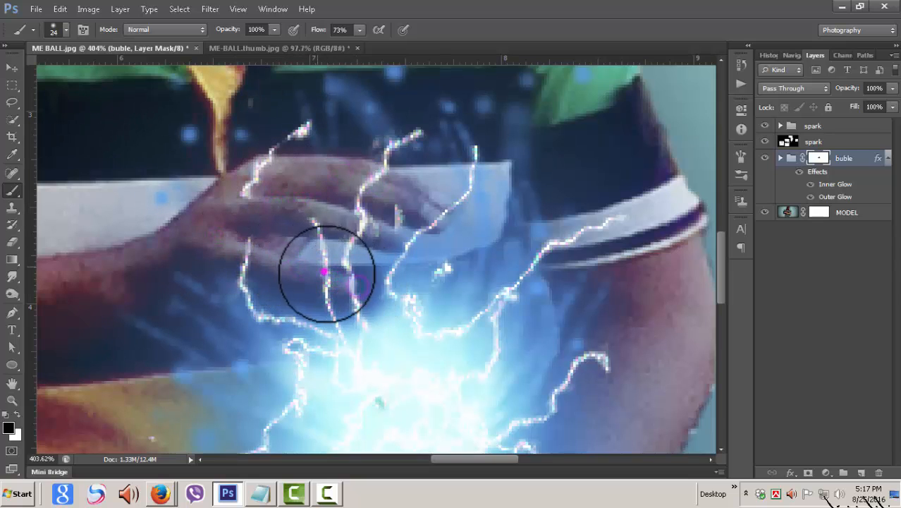
{"action": "left_click", "coordinate": [335, 216]}
{"action": "left_click", "coordinate": [366, 220]}
{"action": "left_click", "coordinate": [404, 199]}
{"action": "left_click", "coordinate": [417, 199]}
{"action": "left_click", "coordinate": [352, 171]}
{"action": "left_click", "coordinate": [327, 166]}
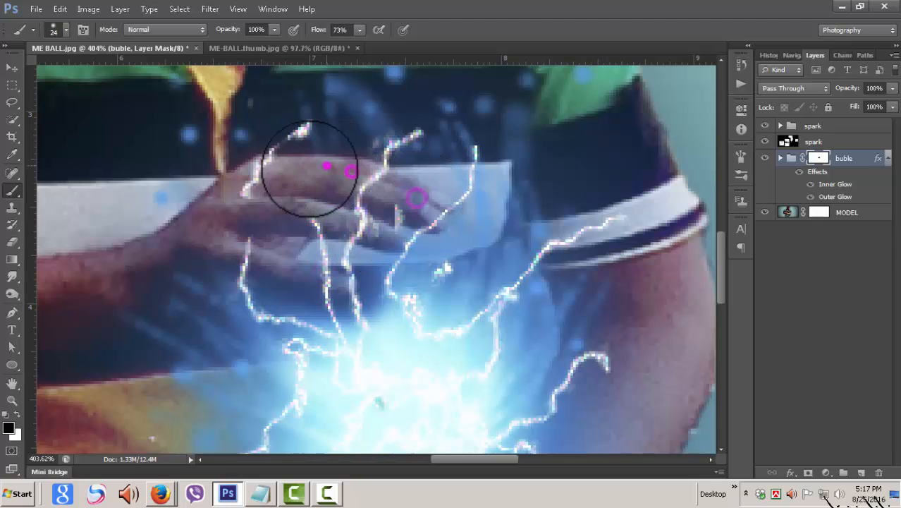
{"action": "left_click", "coordinate": [296, 175]}
{"action": "left_click", "coordinate": [348, 191]}
{"action": "left_click", "coordinate": [411, 206]}
{"action": "left_click", "coordinate": [393, 227]}
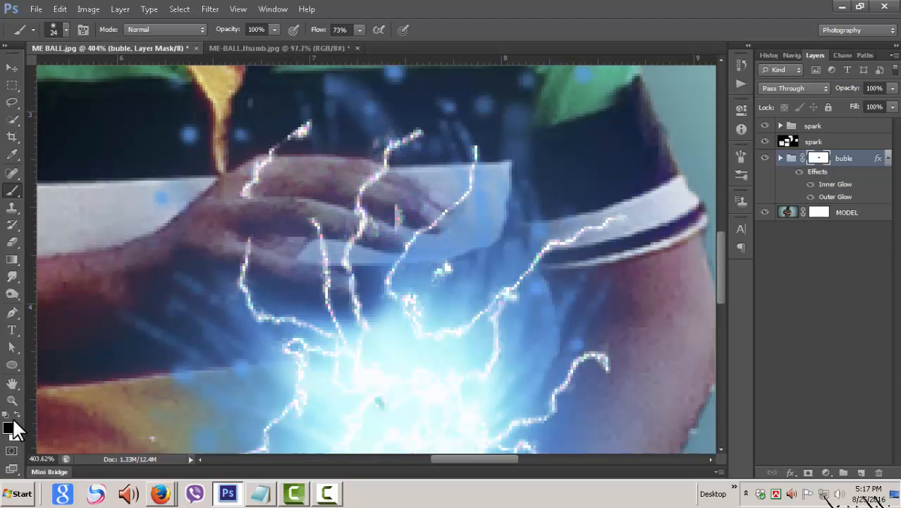
Step: Paint white on the buble group's mask just below and beside the fingers to restore the blue glow around the ball
{"action": "left_click", "coordinate": [19, 416]}
{"action": "left_click", "coordinate": [364, 312]}
{"action": "left_click", "coordinate": [381, 294]}
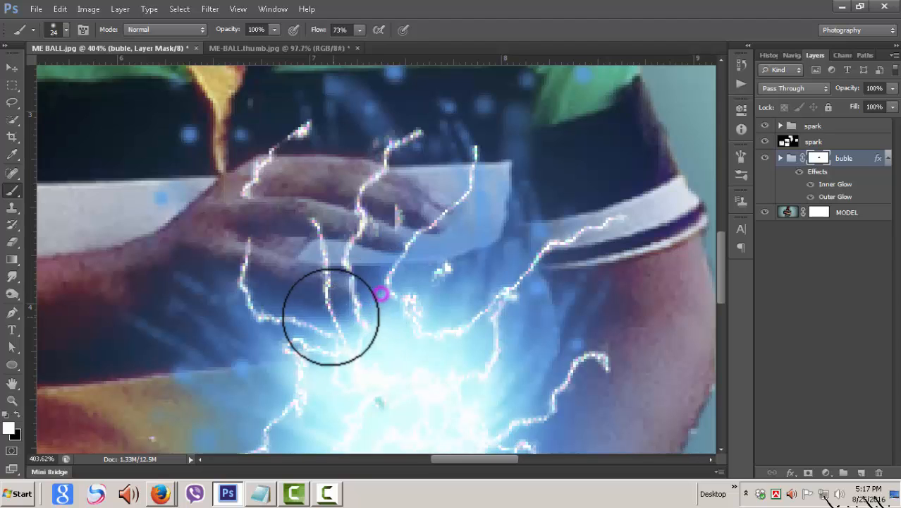
{"action": "left_click", "coordinate": [330, 316]}
{"action": "left_click", "coordinate": [306, 317]}
{"action": "mouse_move", "coordinate": [299, 314]}
{"action": "left_mouse_down"}
{"action": "mouse_move", "coordinate": [219, 287]}
{"action": "mouse_move", "coordinate": [213, 309]}
{"action": "mouse_move", "coordinate": [207, 288]}
{"action": "left_mouse_up"}
{"action": "left_click", "coordinate": [451, 313]}
{"action": "left_click", "coordinate": [436, 286]}
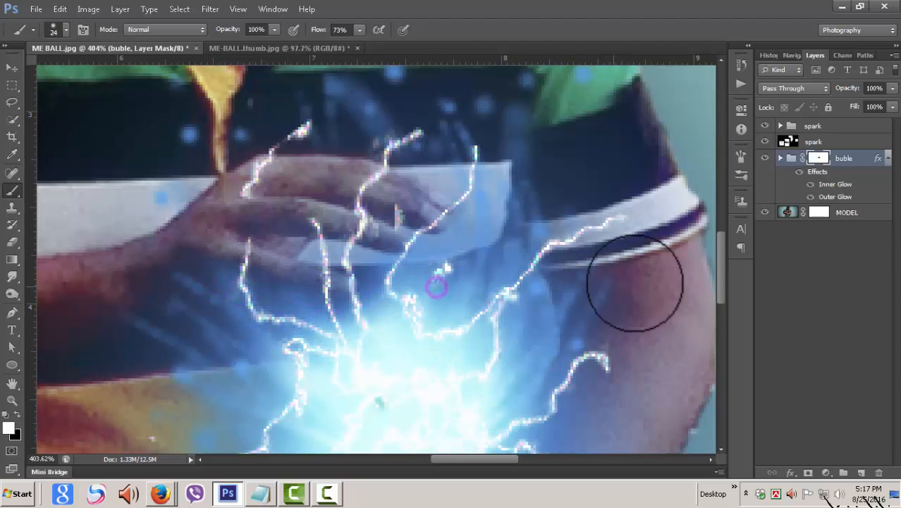
Step: Add a layer mask to the spark group and set up a black 8 px brush for it
{"action": "left_click", "coordinate": [827, 126]}
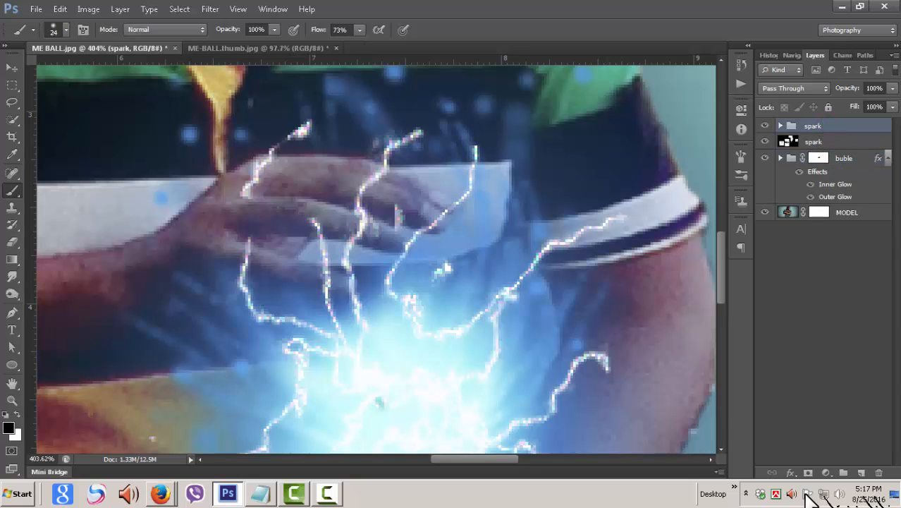
{"action": "left_click", "coordinate": [809, 474]}
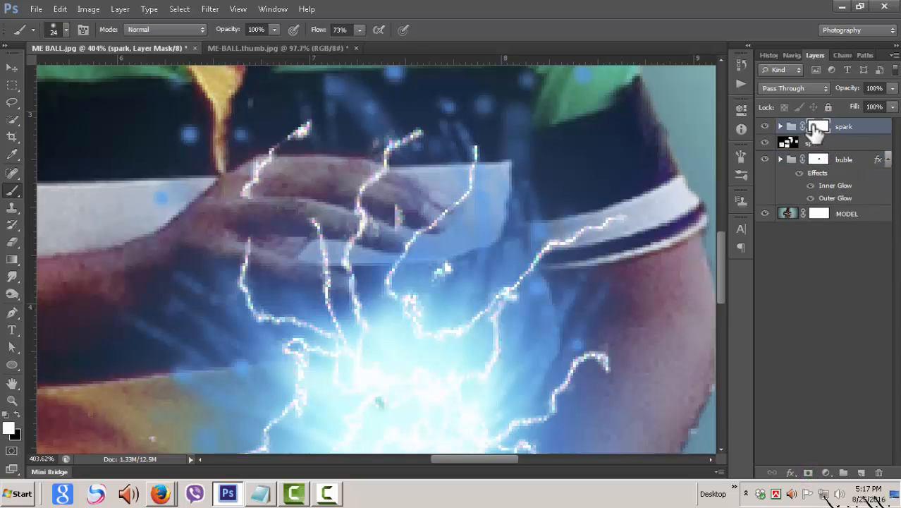
{"action": "left_click", "coordinate": [18, 415]}
{"action": "left_click", "coordinate": [66, 29]}
{"action": "type", "text": "8"}
{"action": "key", "text": "Return"}
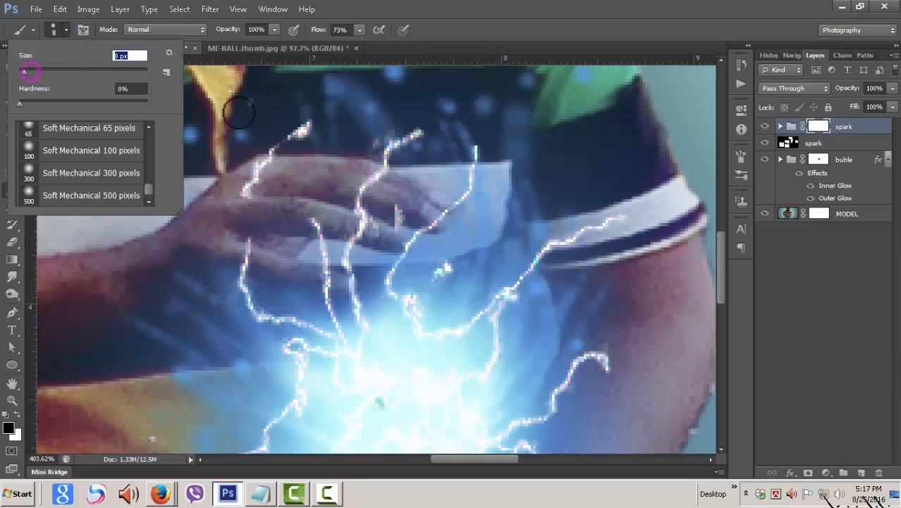
Step: Paint black on the spark group's mask to hide the lightning bolts crossing the man's upper hand and fingers
{"action": "mouse_move", "coordinate": [390, 174]}
{"action": "left_mouse_down"}
{"action": "mouse_move", "coordinate": [358, 191]}
{"action": "mouse_move", "coordinate": [383, 171]}
{"action": "mouse_move", "coordinate": [362, 204]}
{"action": "mouse_move", "coordinate": [370, 232]}
{"action": "mouse_move", "coordinate": [358, 231]}
{"action": "mouse_move", "coordinate": [378, 223]}
{"action": "mouse_move", "coordinate": [358, 203]}
{"action": "mouse_move", "coordinate": [366, 215]}
{"action": "mouse_move", "coordinate": [399, 222]}
{"action": "mouse_move", "coordinate": [398, 203]}
{"action": "mouse_move", "coordinate": [397, 220]}
{"action": "left_mouse_up"}
{"action": "mouse_move", "coordinate": [254, 189]}
{"action": "left_mouse_down"}
{"action": "mouse_move", "coordinate": [257, 171]}
{"action": "mouse_move", "coordinate": [251, 192]}
{"action": "mouse_move", "coordinate": [241, 184]}
{"action": "mouse_move", "coordinate": [271, 163]}
{"action": "left_mouse_up"}
{"action": "left_click", "coordinate": [269, 157]}
{"action": "left_click", "coordinate": [269, 153]}
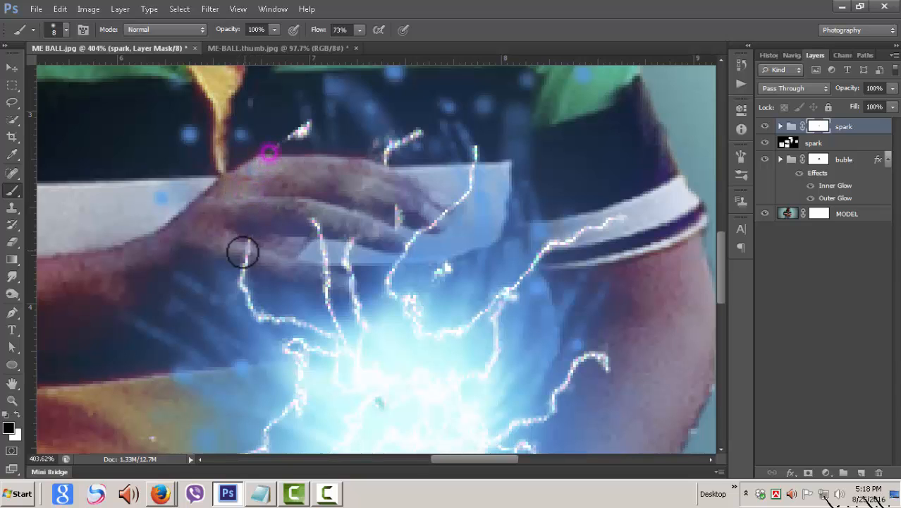
{"action": "left_click", "coordinate": [248, 259]}
{"action": "mouse_move", "coordinate": [248, 260]}
{"action": "left_mouse_down"}
{"action": "mouse_move", "coordinate": [253, 241]}
{"action": "mouse_move", "coordinate": [246, 266]}
{"action": "mouse_move", "coordinate": [244, 245]}
{"action": "mouse_move", "coordinate": [253, 241]}
{"action": "mouse_move", "coordinate": [257, 265]}
{"action": "left_mouse_up"}
{"action": "mouse_move", "coordinate": [321, 281]}
{"action": "left_mouse_down"}
{"action": "mouse_move", "coordinate": [332, 278]}
{"action": "mouse_move", "coordinate": [323, 284]}
{"action": "mouse_move", "coordinate": [328, 269]}
{"action": "mouse_move", "coordinate": [352, 287]}
{"action": "mouse_move", "coordinate": [298, 270]}
{"action": "mouse_move", "coordinate": [349, 291]}
{"action": "left_mouse_up"}
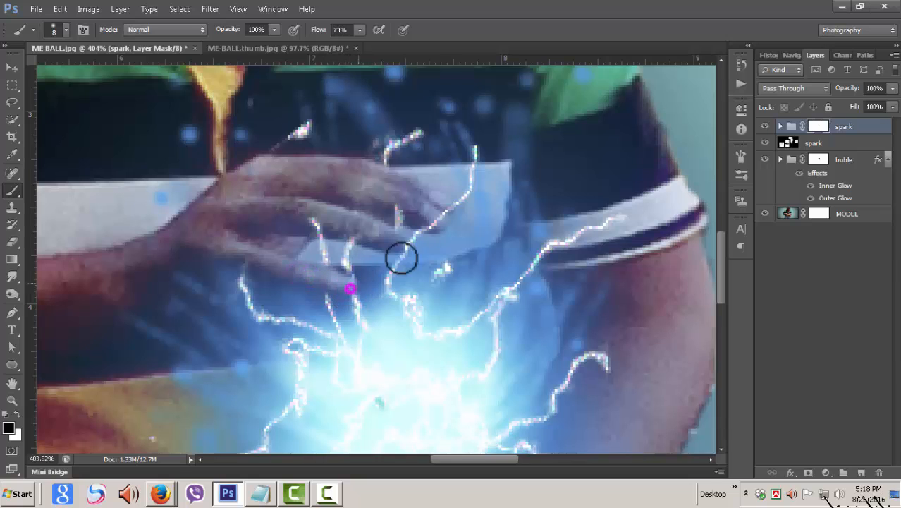
{"action": "mouse_move", "coordinate": [441, 223]}
{"action": "left_mouse_down"}
{"action": "mouse_move", "coordinate": [429, 216]}
{"action": "mouse_move", "coordinate": [447, 215]}
{"action": "mouse_move", "coordinate": [453, 203]}
{"action": "mouse_move", "coordinate": [403, 249]}
{"action": "mouse_move", "coordinate": [382, 227]}
{"action": "mouse_move", "coordinate": [348, 223]}
{"action": "mouse_move", "coordinate": [403, 252]}
{"action": "left_mouse_up"}
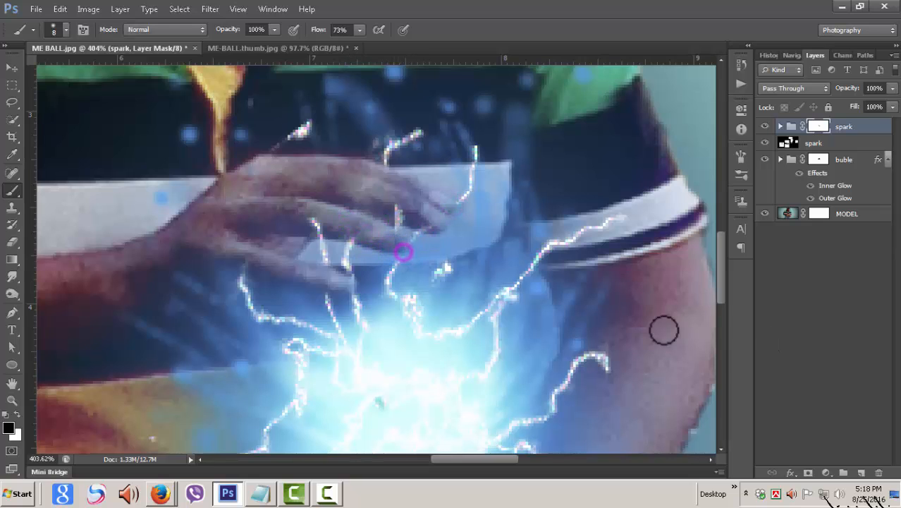
Step: Touch up the spark group's mask with black around the upper hand's fingertips to erase leftover bits of lightning
{"action": "scroll", "coordinate": [573, 421], "scroll_direction": "down", "scroll_amount": 3}
{"action": "scroll", "coordinate": [573, 421], "scroll_direction": "down", "scroll_amount": 1}
{"action": "scroll", "coordinate": [484, 461], "scroll_direction": "down", "scroll_amount": 1}
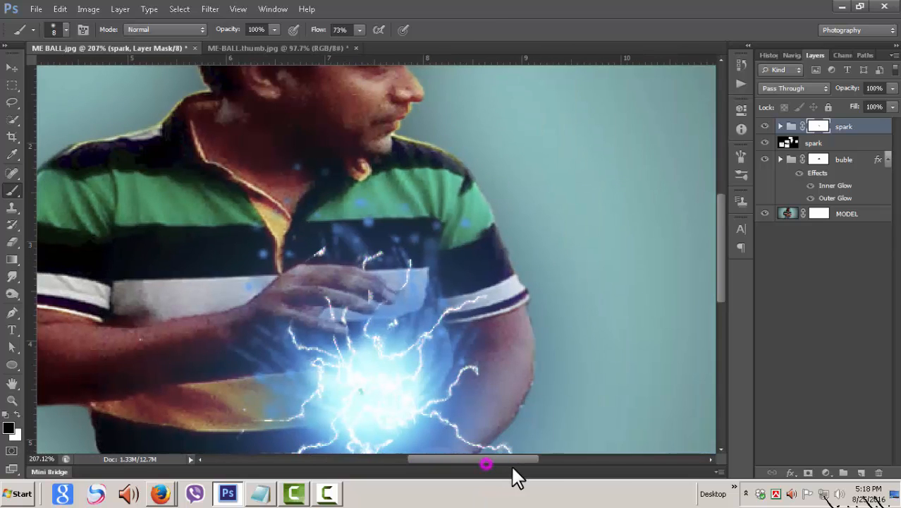
{"action": "scroll", "coordinate": [424, 390], "scroll_direction": "down", "scroll_amount": 1}
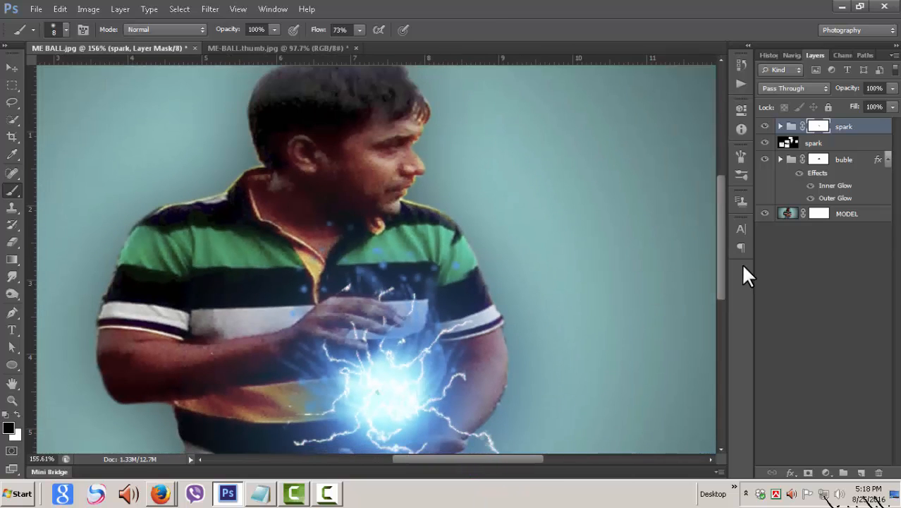
{"action": "left_click_drag", "start_coordinate": [724, 282], "coordinate": [723, 313]}
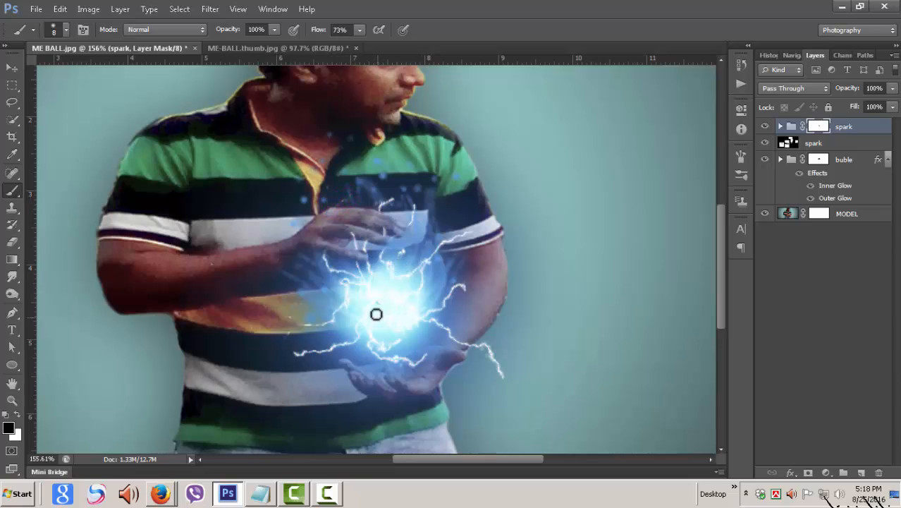
{"action": "left_click_drag", "start_coordinate": [364, 254], "coordinate": [361, 268]}
{"action": "left_click", "coordinate": [367, 265]}
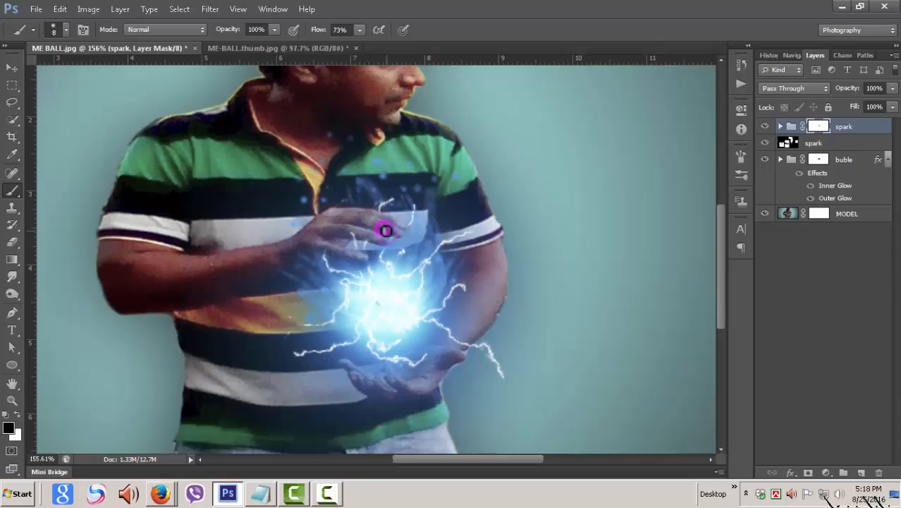
{"action": "left_click_drag", "start_coordinate": [375, 221], "coordinate": [375, 229]}
Step: Dab black on the buble group's mask over the upper hand's fingers to remove remaining blue haze
{"action": "left_click", "coordinate": [818, 161]}
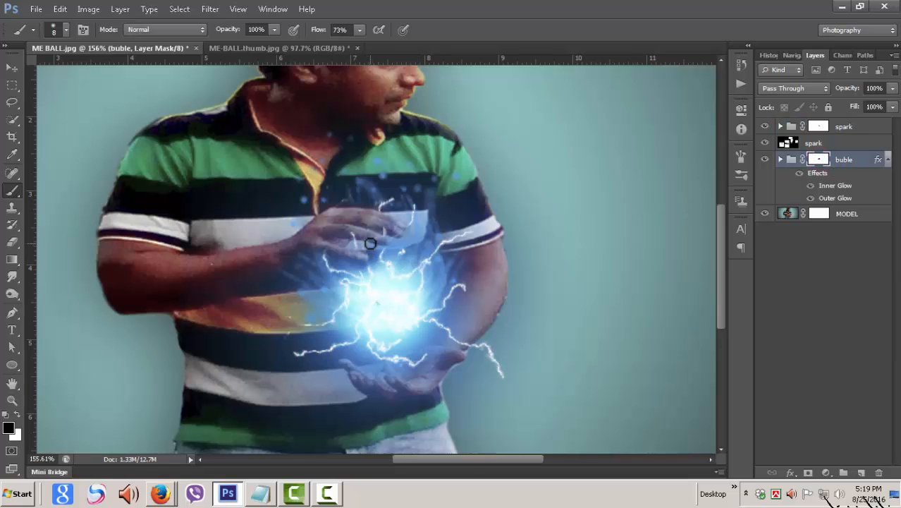
{"action": "left_click", "coordinate": [351, 252]}
{"action": "left_click", "coordinate": [389, 233]}
{"action": "left_click", "coordinate": [370, 224]}
Step: Examine the whole composite and the energy ball between the hands, with the MODEL layer selected and the Move tool active
{"action": "scroll", "coordinate": [338, 253], "scroll_direction": "down", "scroll_amount": 2}
{"action": "scroll", "coordinate": [540, 340], "scroll_direction": "up", "scroll_amount": 1}
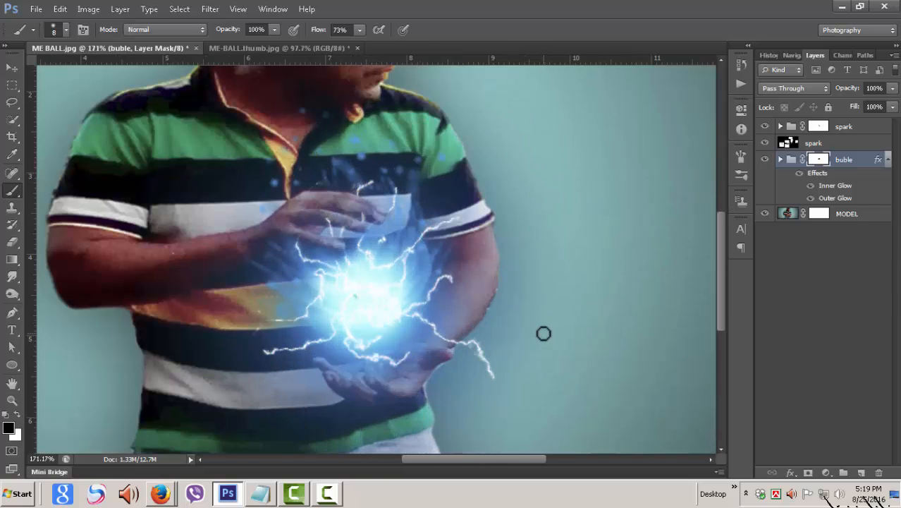
{"action": "scroll", "coordinate": [544, 332], "scroll_direction": "down", "scroll_amount": 1}
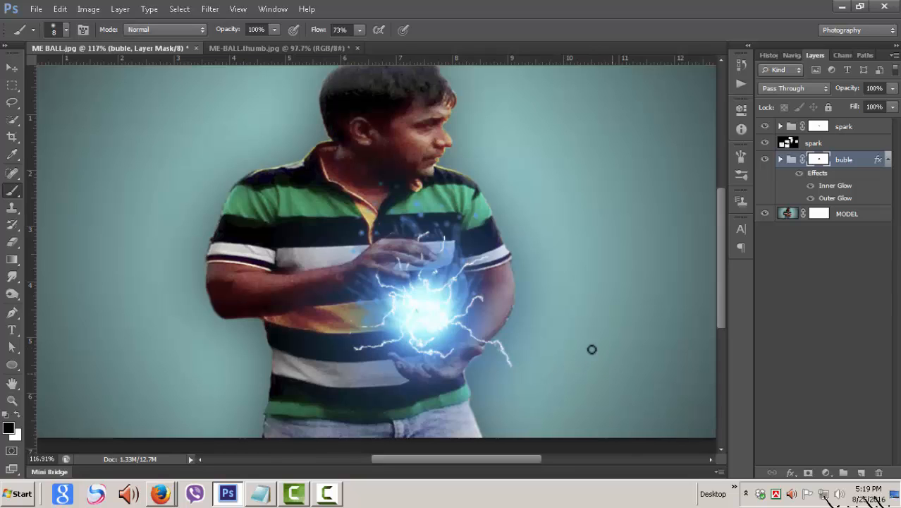
{"action": "scroll", "coordinate": [592, 349], "scroll_direction": "down", "scroll_amount": 1}
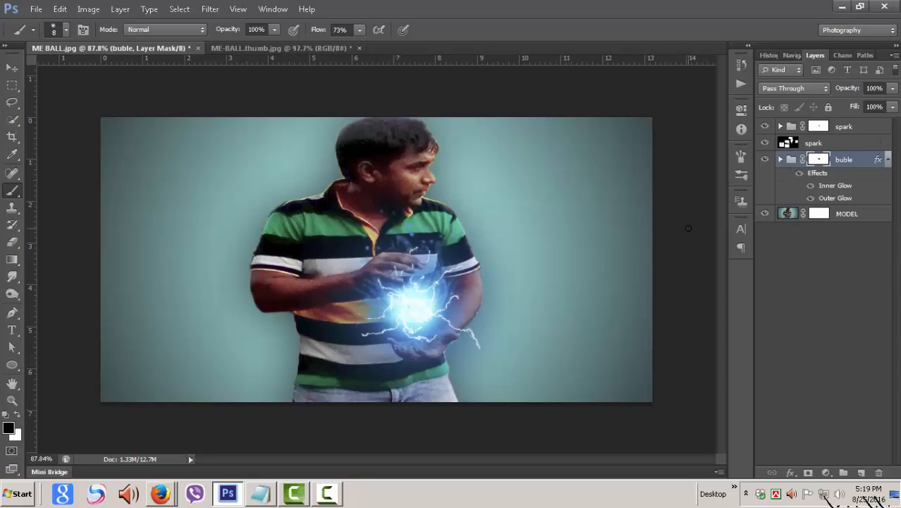
{"action": "left_click", "coordinate": [788, 213]}
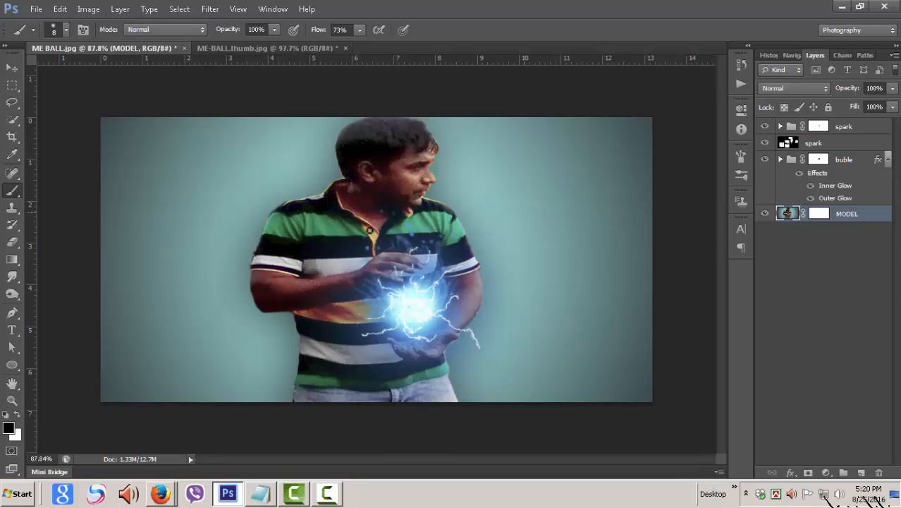
{"action": "left_click", "coordinate": [12, 67]}
{"action": "scroll", "coordinate": [622, 303], "scroll_direction": "up", "scroll_amount": 2}
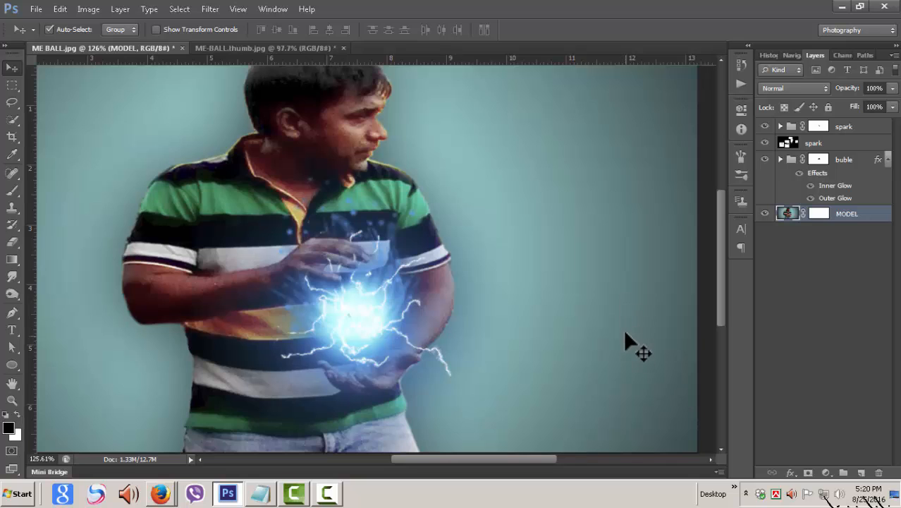
{"action": "scroll", "coordinate": [626, 333], "scroll_direction": "down", "scroll_amount": 1}
{"action": "scroll", "coordinate": [625, 333], "scroll_direction": "down", "scroll_amount": 1}
{"action": "scroll", "coordinate": [625, 333], "scroll_direction": "up", "scroll_amount": 2}
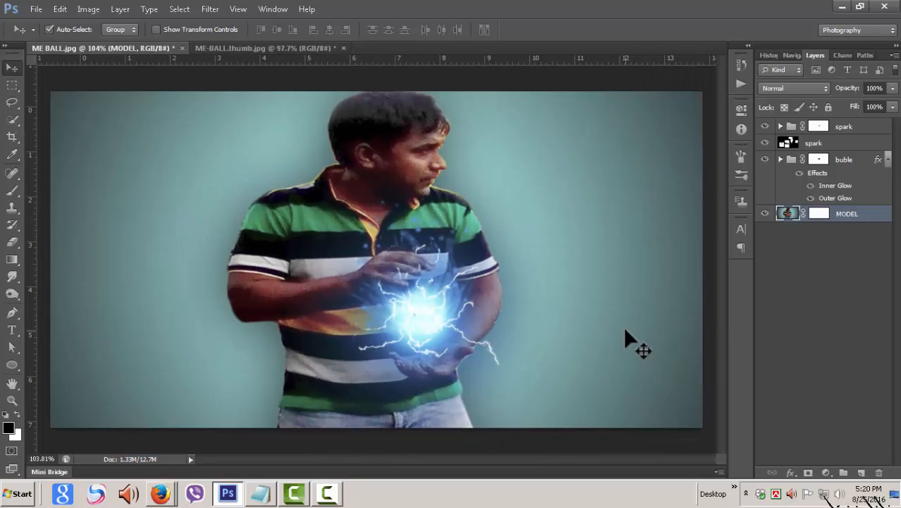
{"action": "scroll", "coordinate": [625, 333], "scroll_direction": "down", "scroll_amount": 1}
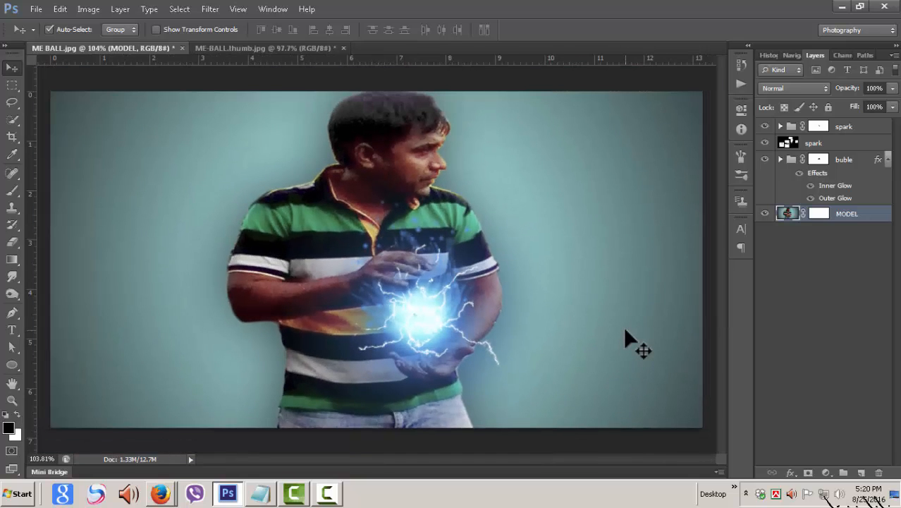